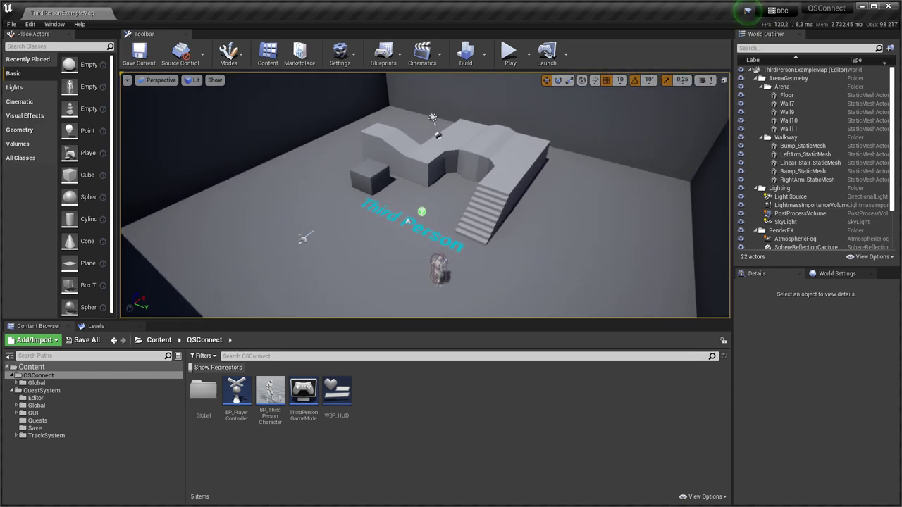
Open the WBP_HUD_Quest widget from the QuestSystem GUI folder
left_click(243, 407)
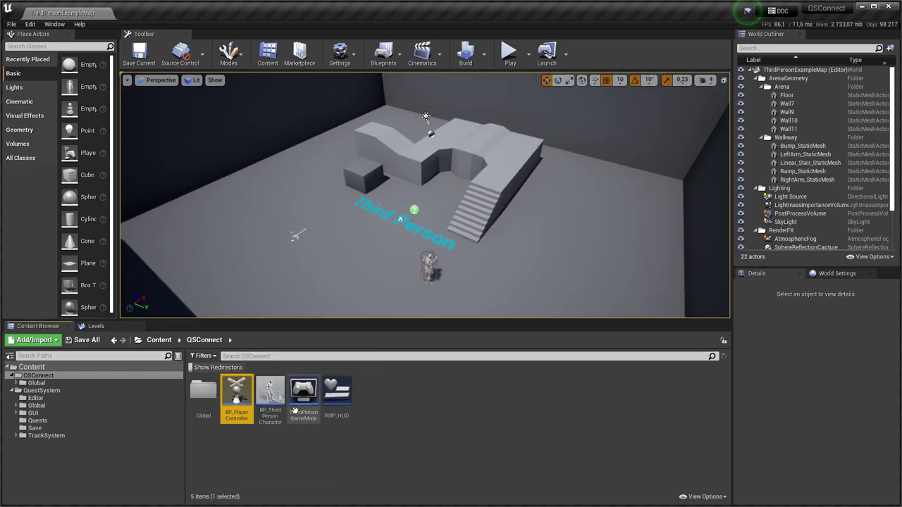
left_click(275, 407)
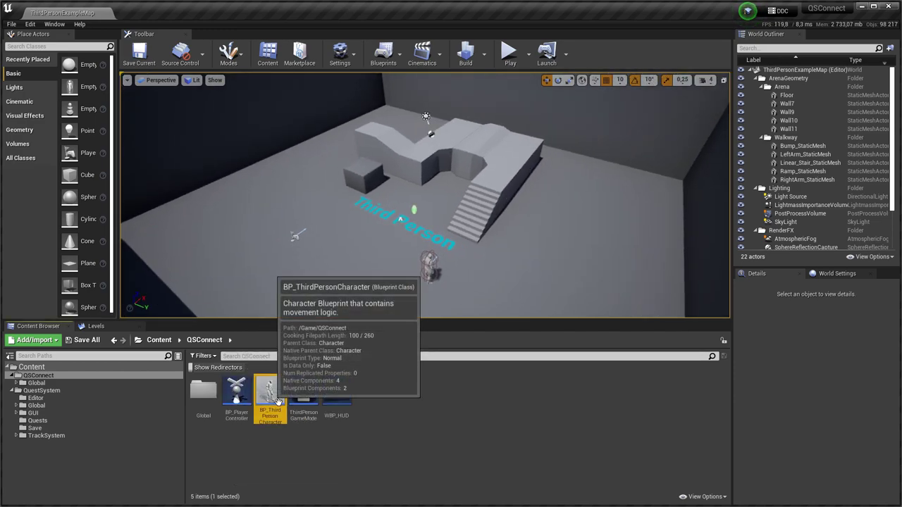
left_click(345, 408)
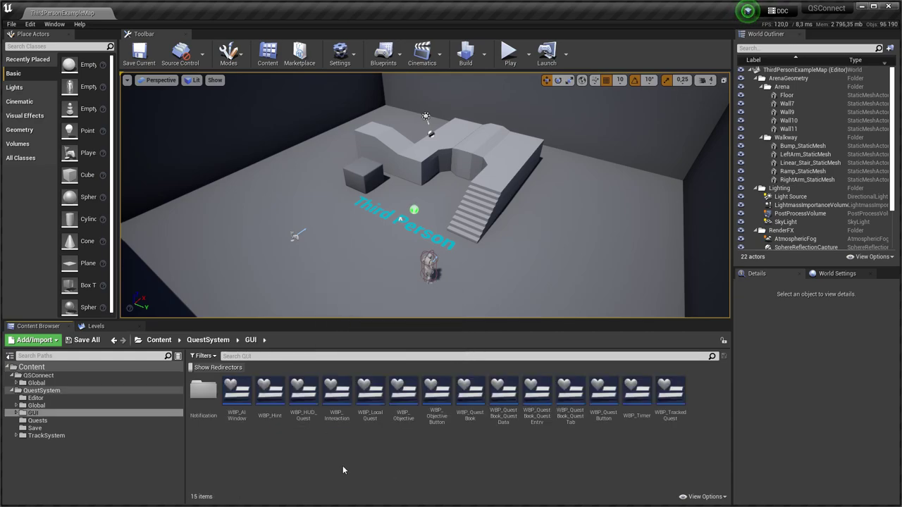
left_click(308, 407)
double_click(307, 407)
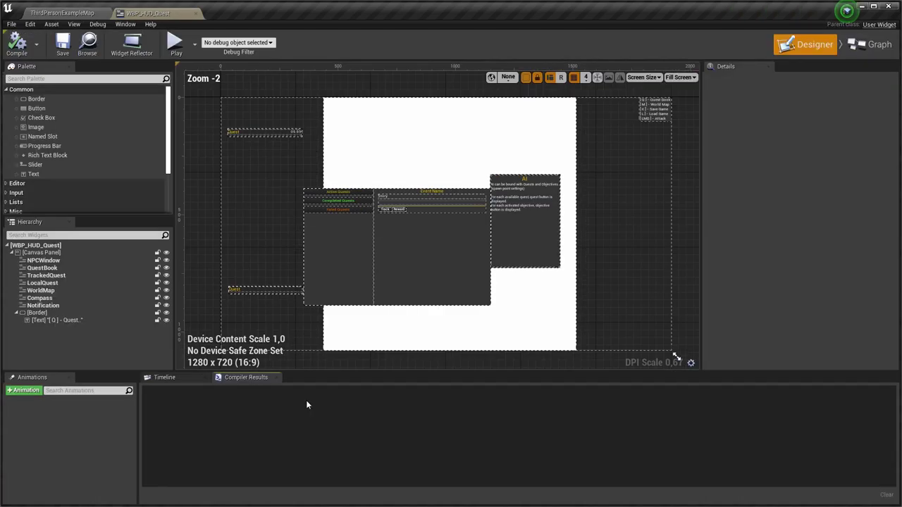
Open the WBP_HUD widget from the QSConnect folder
left_click(60, 12)
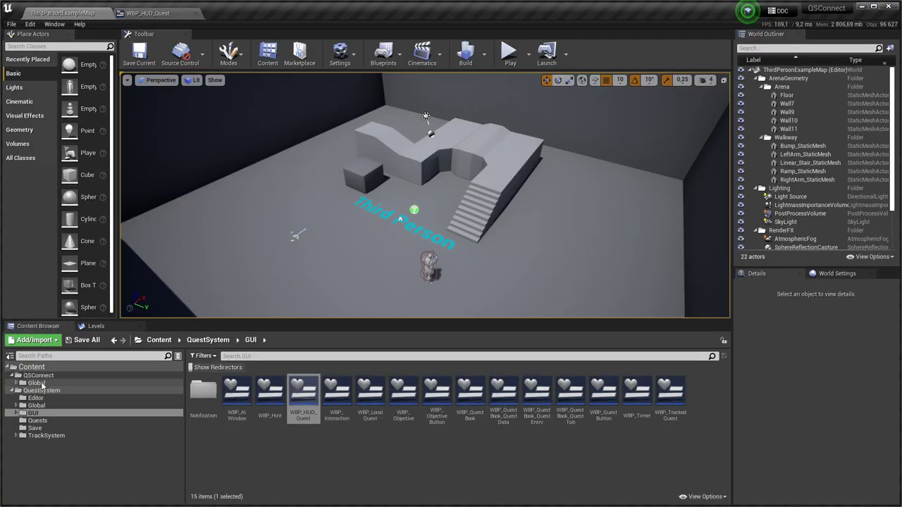
left_click(38, 376)
double_click(341, 393)
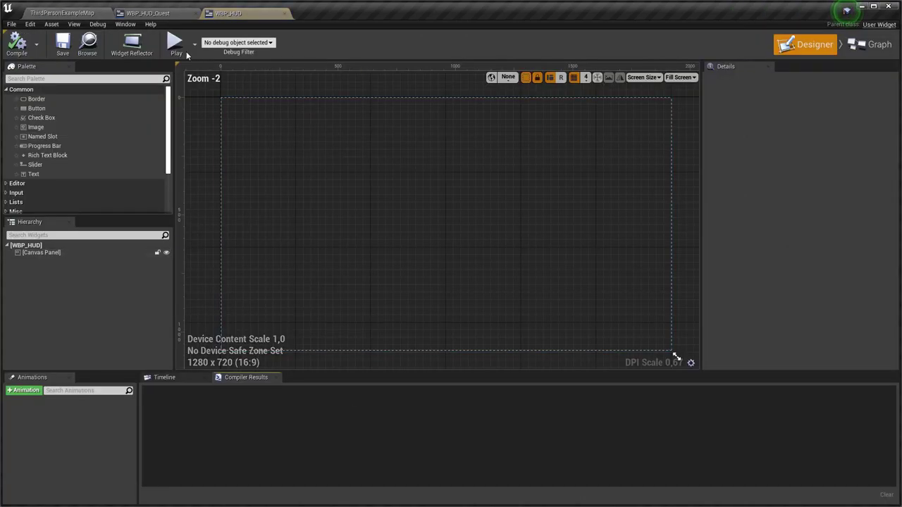
left_click(91, 14)
double_click(338, 394)
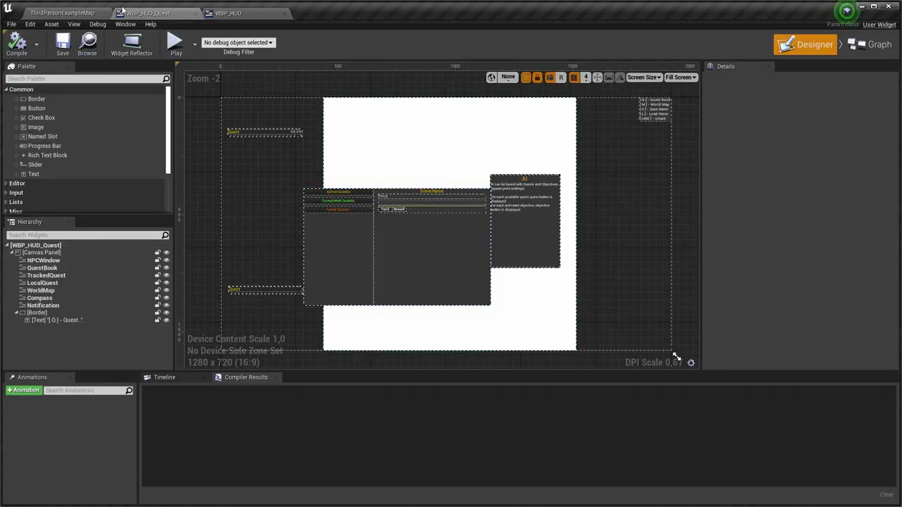
Open BP_PlayerController from the QSConnect folder and examine how its Event Graph creates the HUD widget
left_click(62, 13)
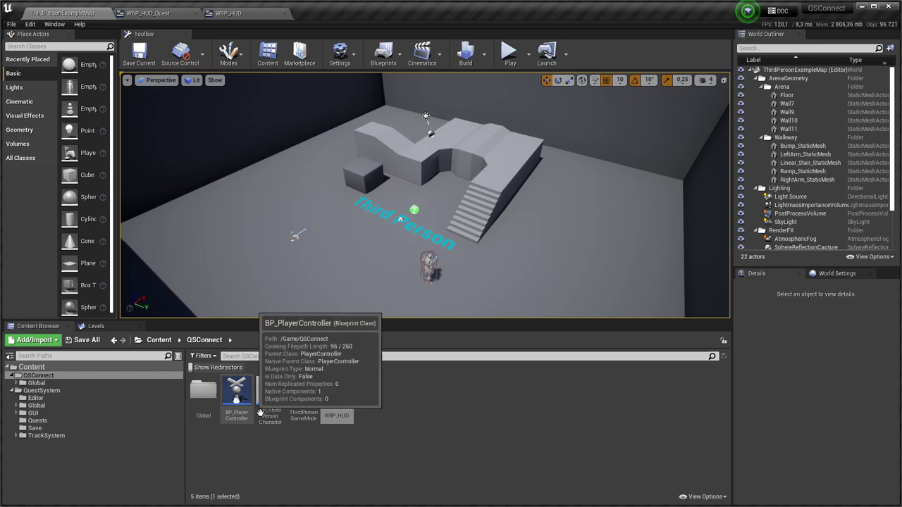
double_click(237, 392)
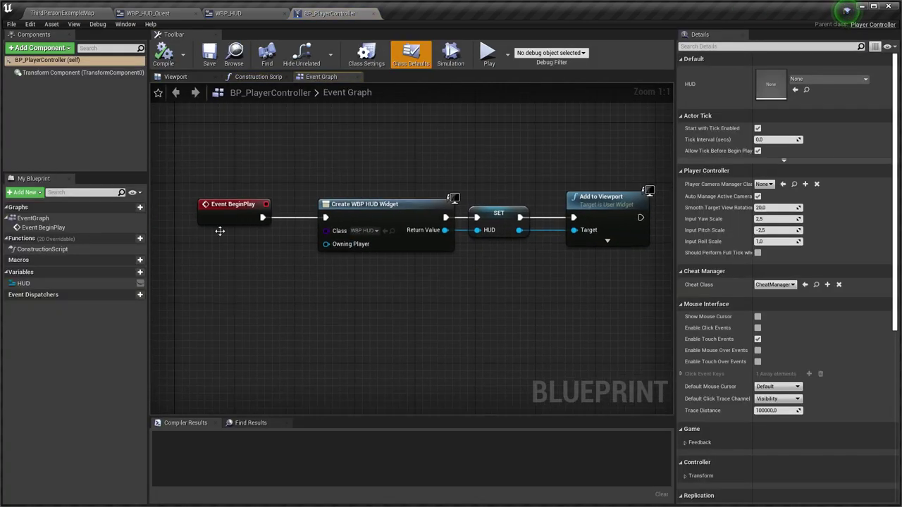
right_click_drag(462, 287, 370, 276)
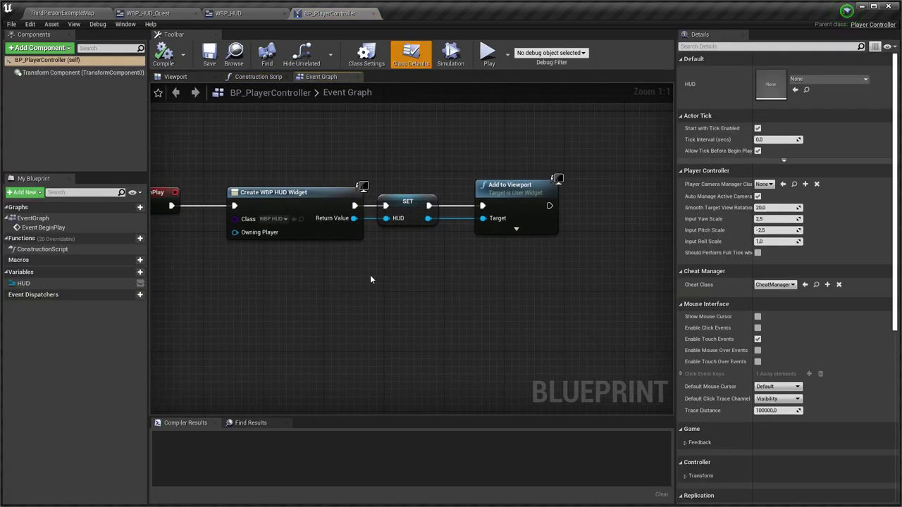
Copy all widgets from NPCWindow through the Border in WBP_HUD_Quest into the Canvas Panel of WBP_HUD
left_click(166, 14)
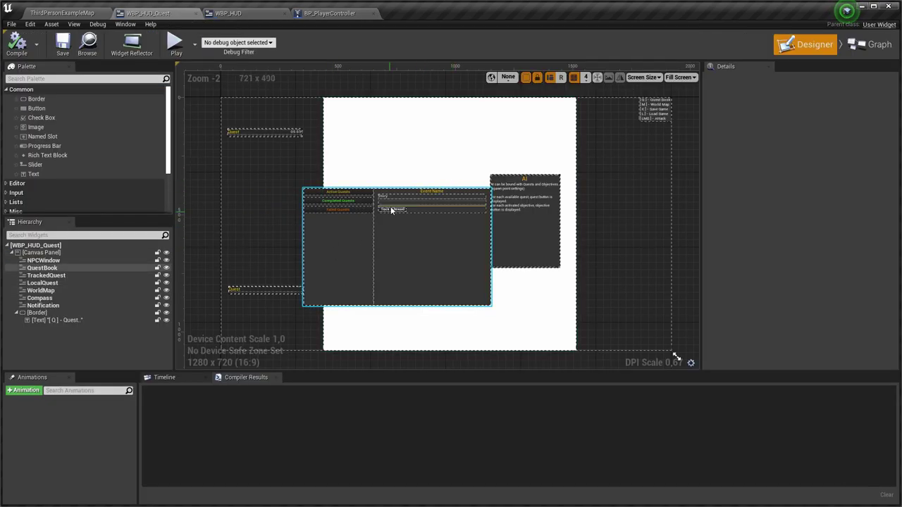
left_click(62, 260)
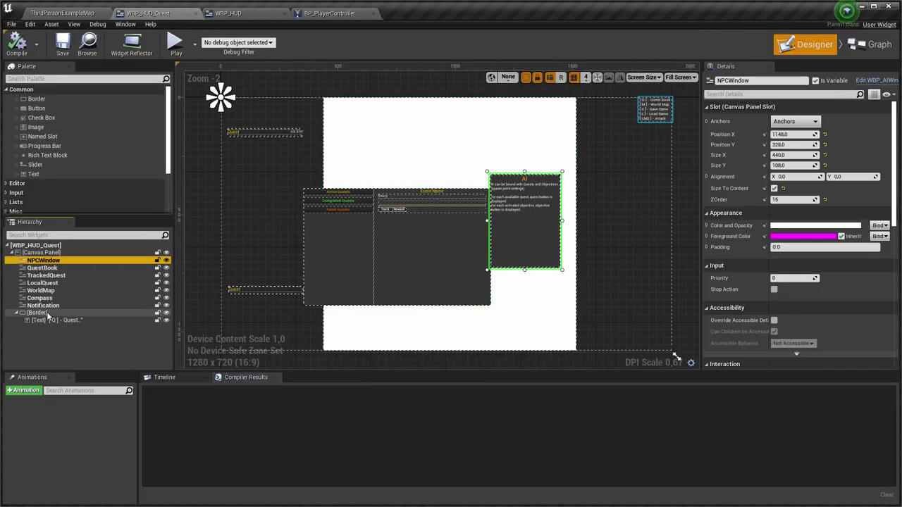
left_click(55, 311, "shift")
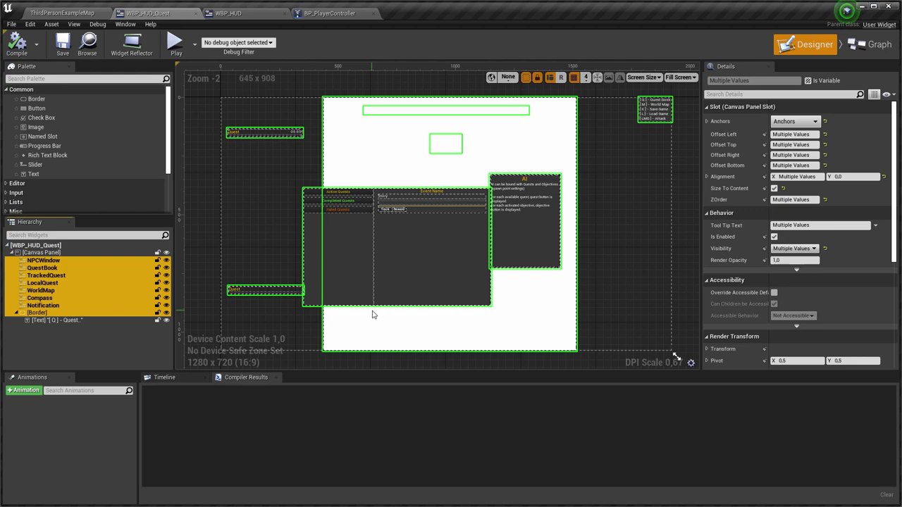
left_click(227, 14)
left_click(41, 253)
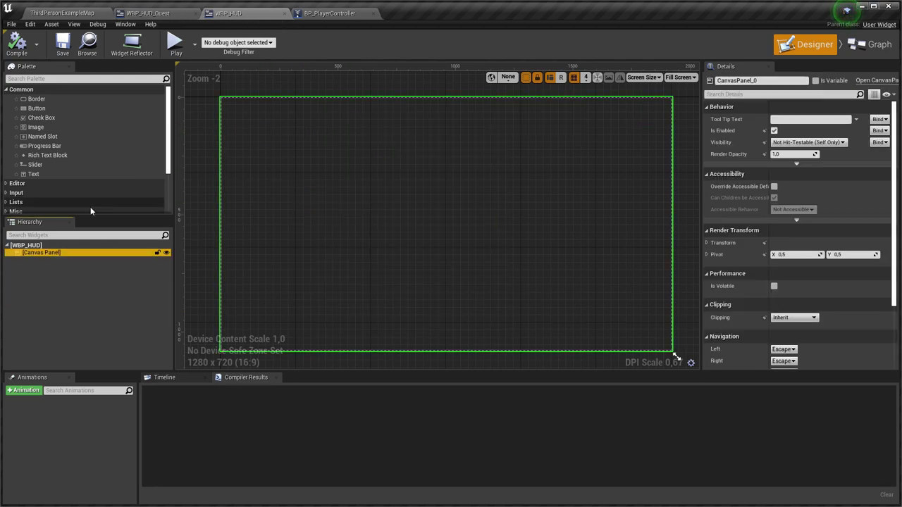
key("ctrl+v")
Move the pasted quest widgets together so they fit within the WBP_HUD canvas bounds, and compile the widget
right_click_drag(362, 240, 467, 245)
scroll(391, 246, "down", 1)
scroll(421, 226, "down", 3)
scroll(375, 268, "up", 2)
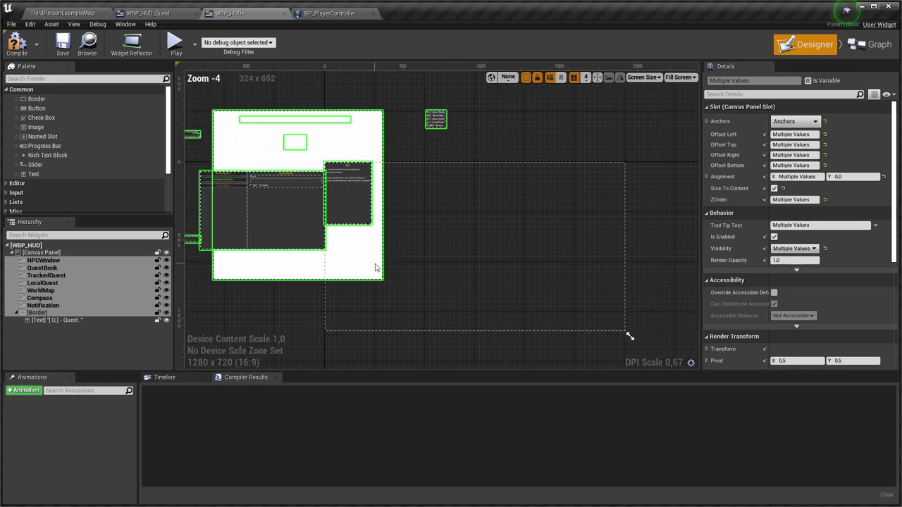
left_click_drag(457, 290, 547, 307)
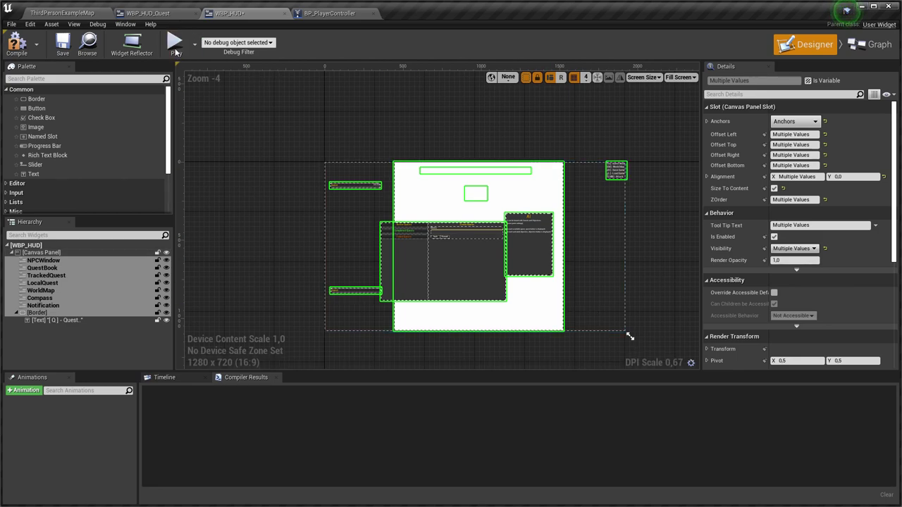
left_click(16, 44)
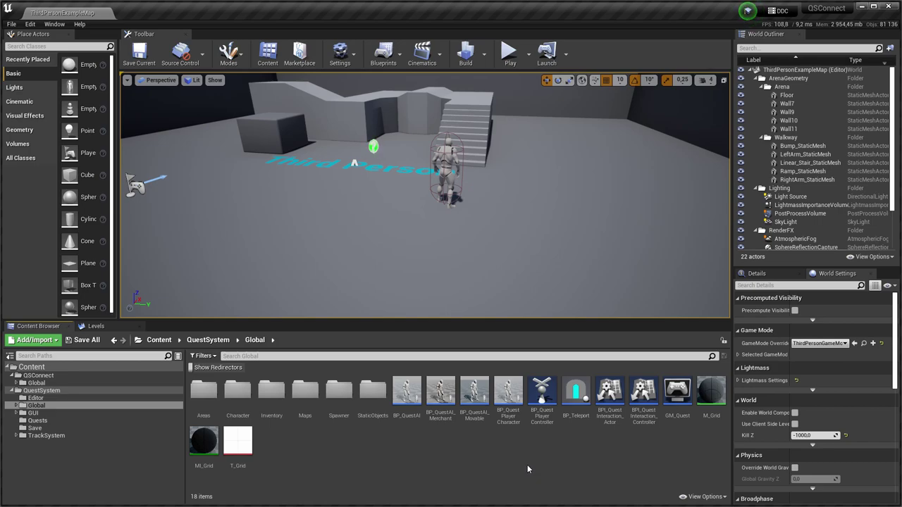
Open BP_QuestPlayerController from QuestSystem/Global and BP_PlayerController from QSConnect
double_click(542, 392)
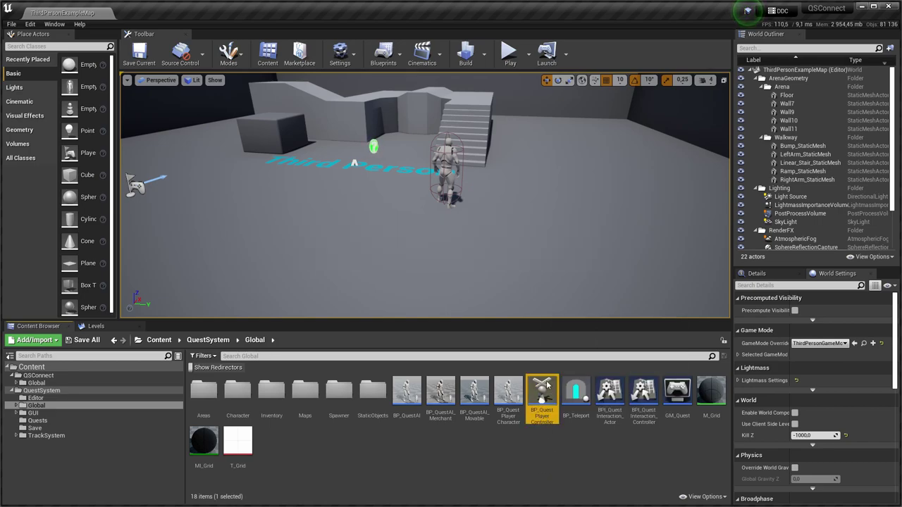
left_click(41, 3)
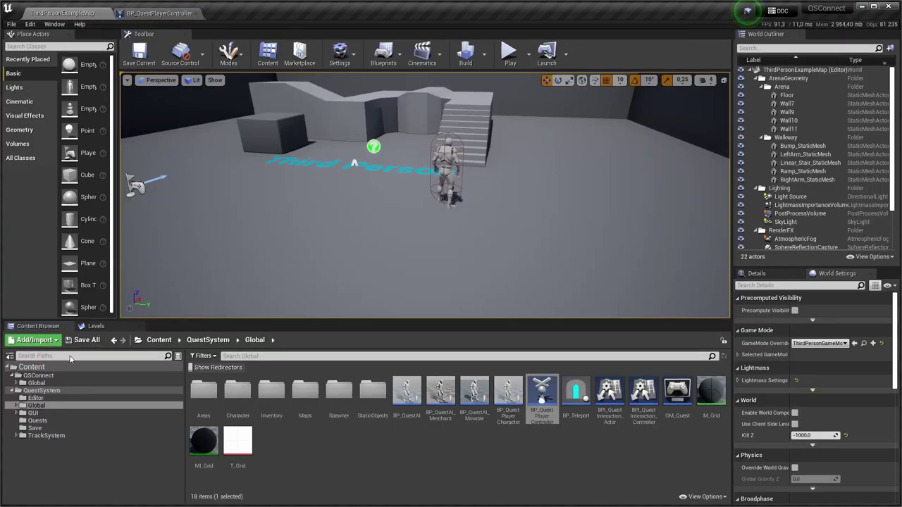
left_click(38, 375)
double_click(237, 392)
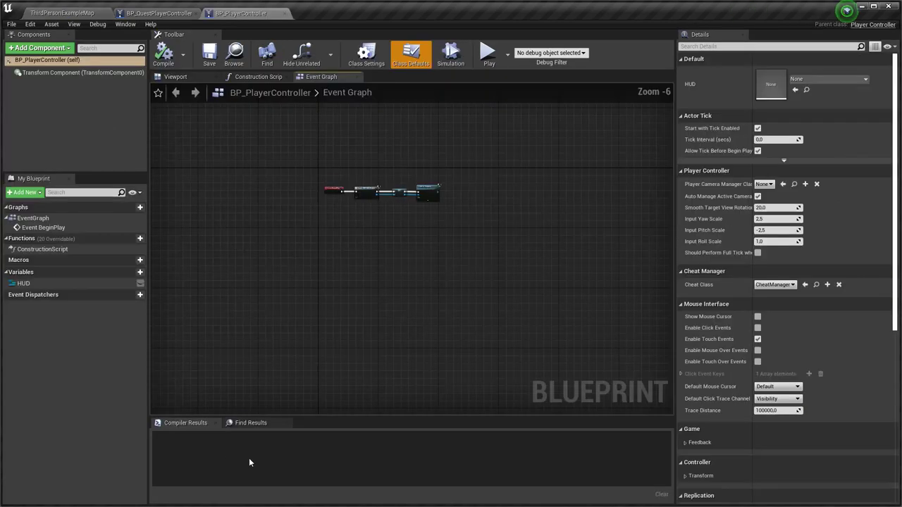
Copy the QuestManager, InventoryManager and TrackManager components from BP_QuestPlayerController into BP_PlayerController, and compile it
left_click(174, 14)
left_click(71, 85)
left_click(56, 104, "shift")
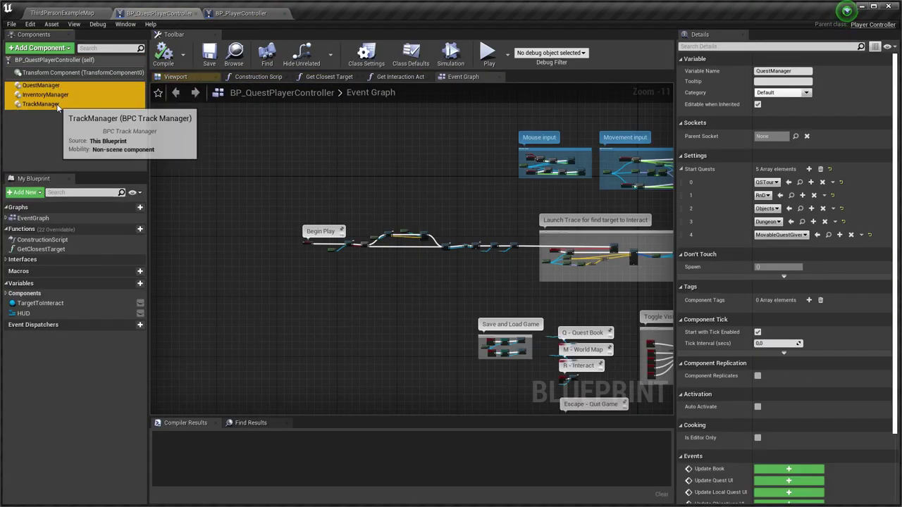
left_click(243, 13)
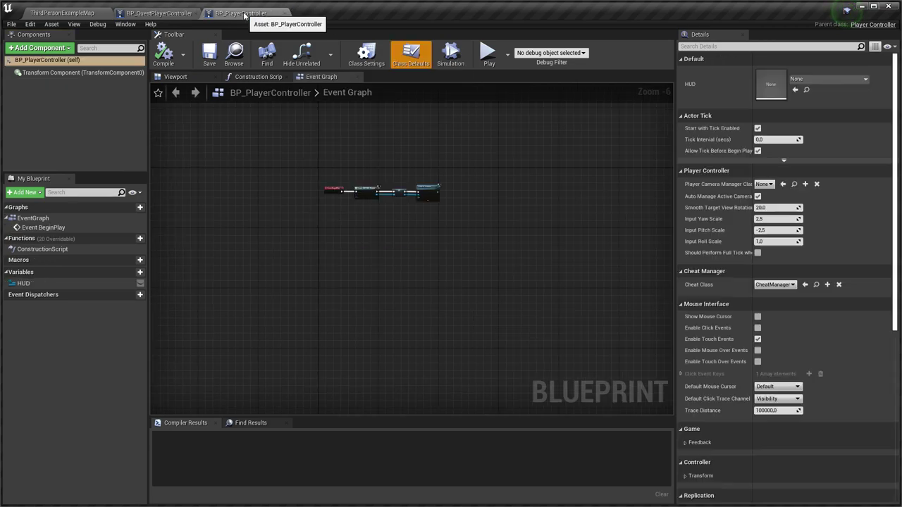
key("ctrl+v")
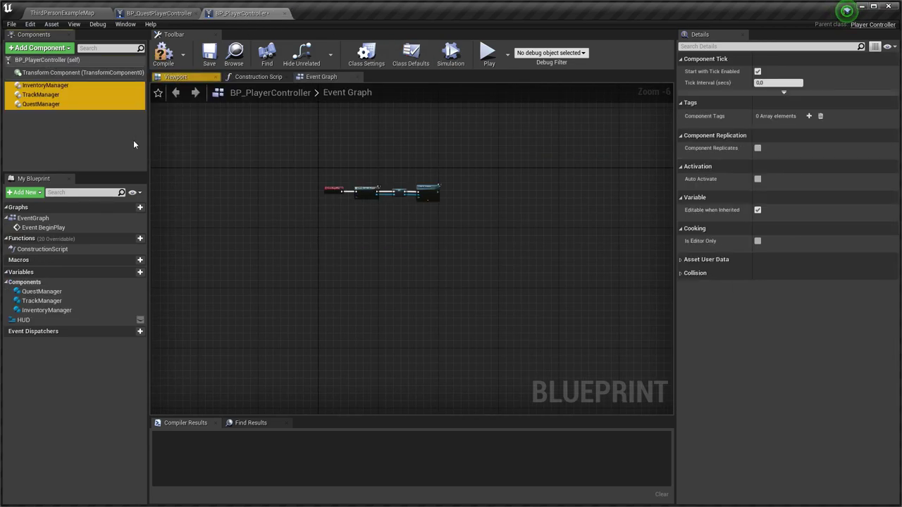
left_click(51, 103)
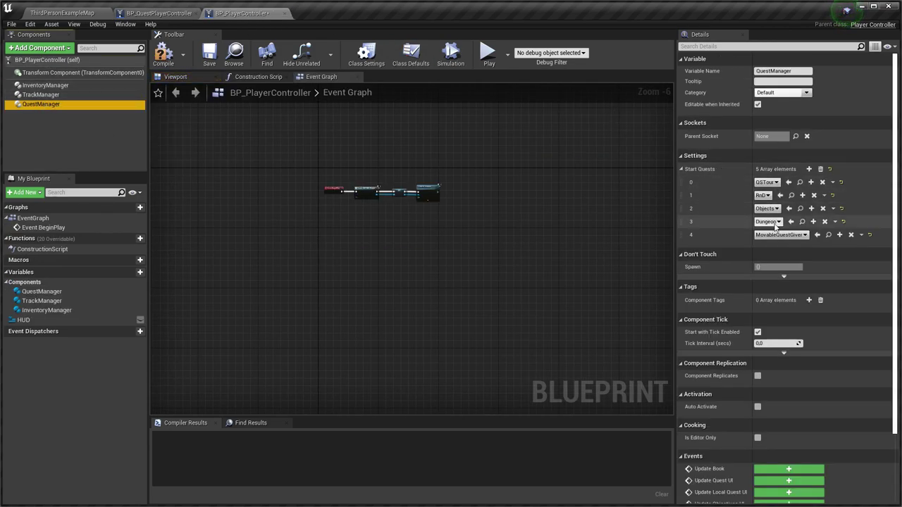
key("F7")
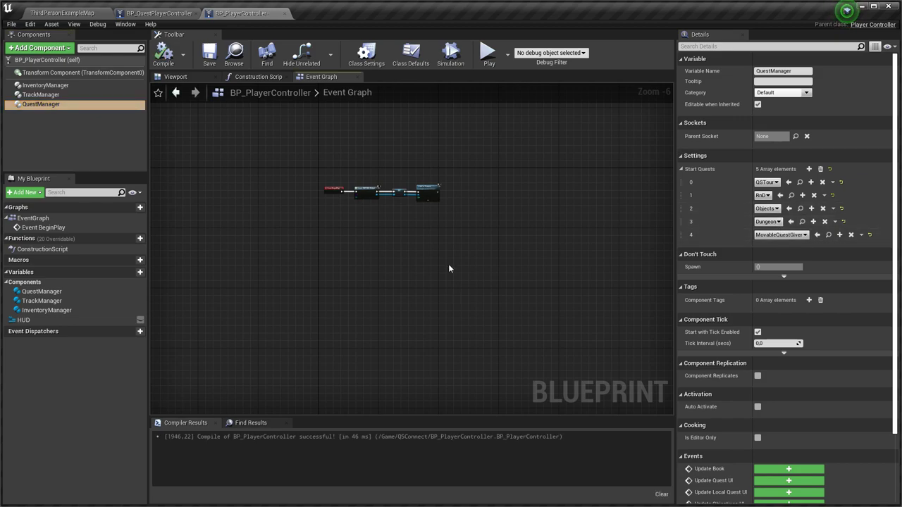
Implement the BPI_QuestInteraction_Controller and BPI_QuestNotification_Controller interfaces in BP_PlayerController's class settings
left_click(371, 57)
left_click(876, 228)
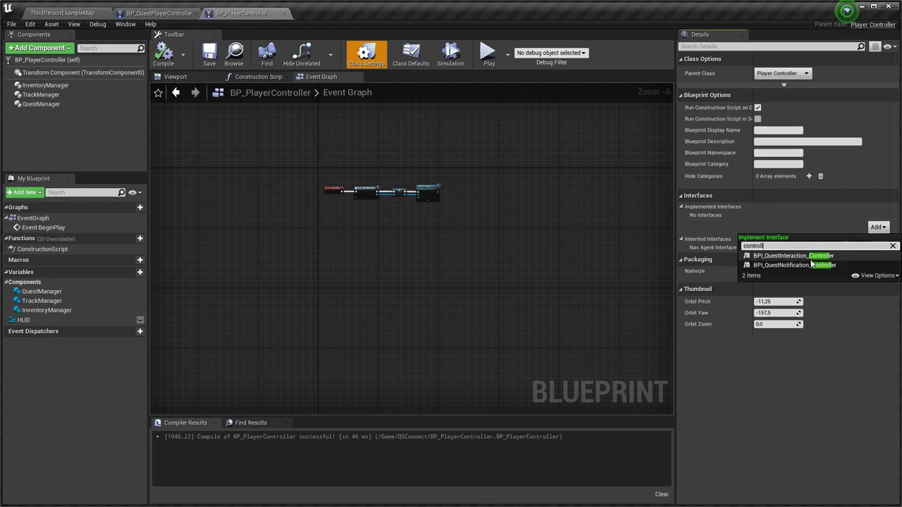
left_click(789, 254)
left_click(878, 230)
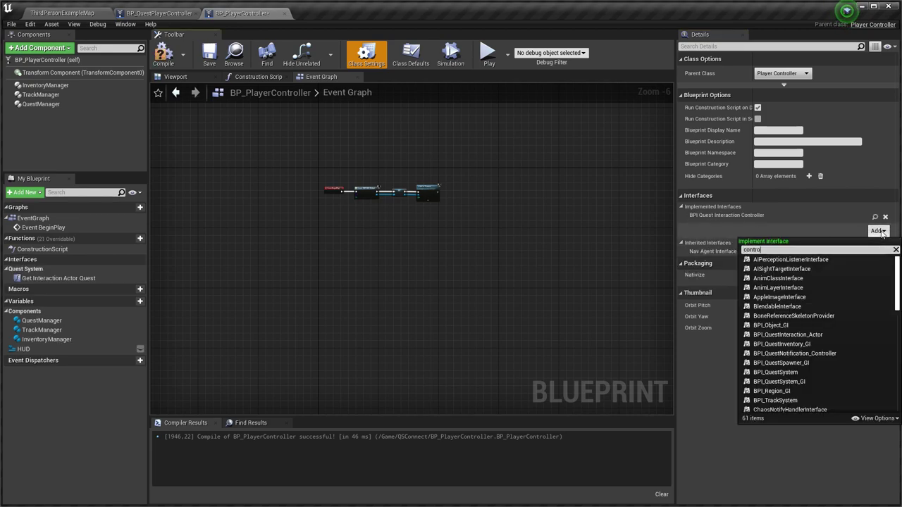
left_click(793, 261)
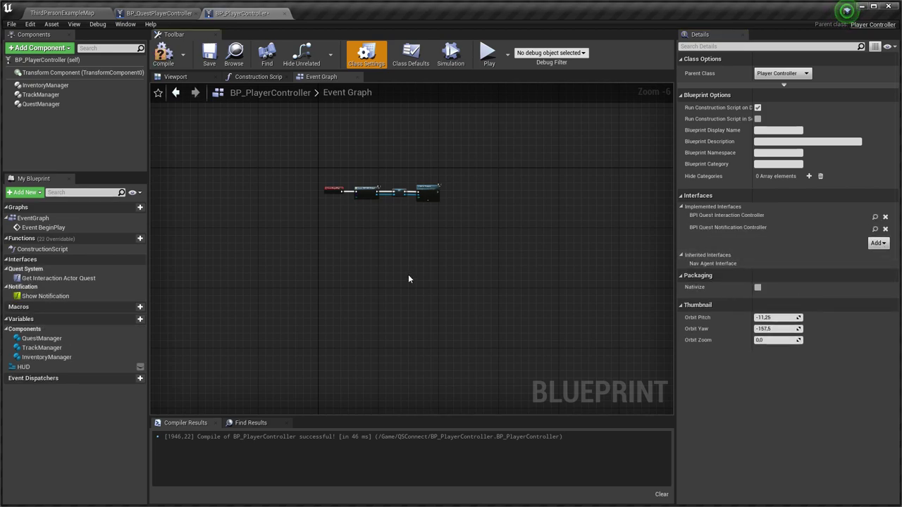
Examine BP_PlayerController's Get Interaction Actor Quest function, then the Check Target In Front graph and GetClosestTarget function in BP_QuestPlayerController
double_click(70, 278)
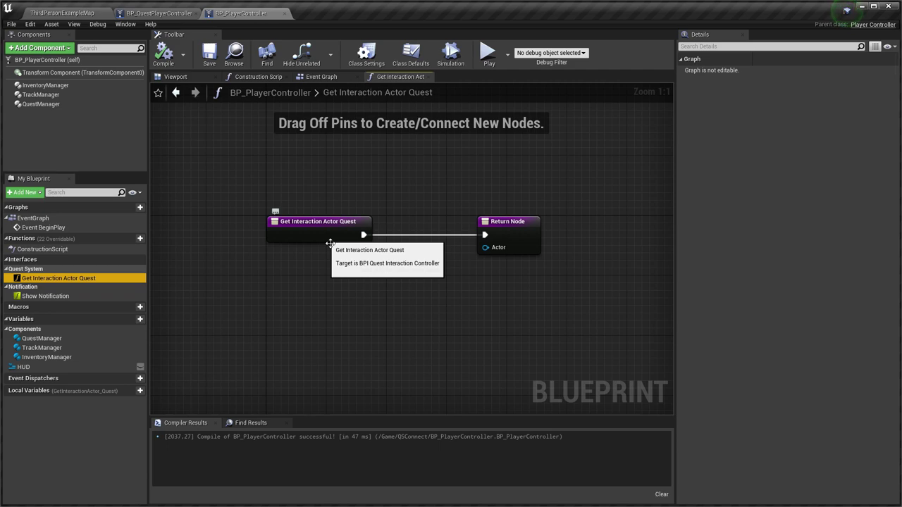
left_click(159, 13)
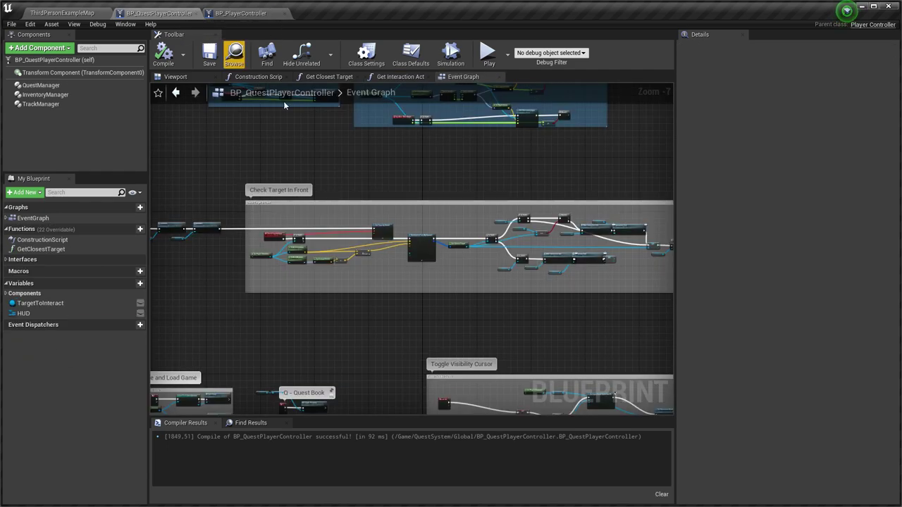
right_click_drag(404, 287, 385, 301)
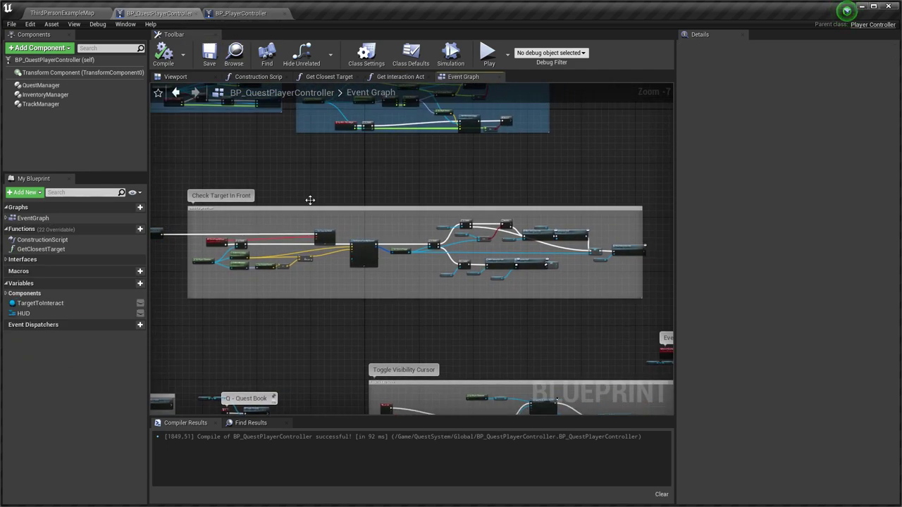
double_click(44, 248)
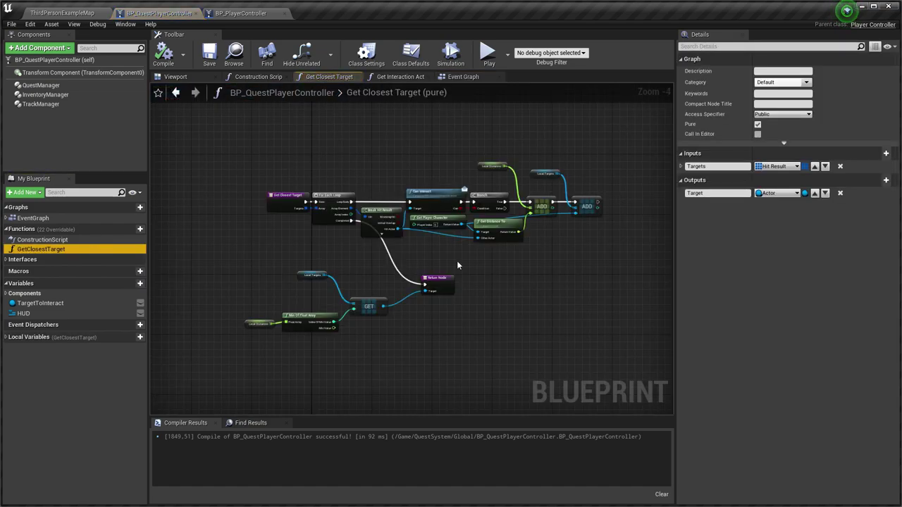
left_click_drag(580, 250, 347, 167)
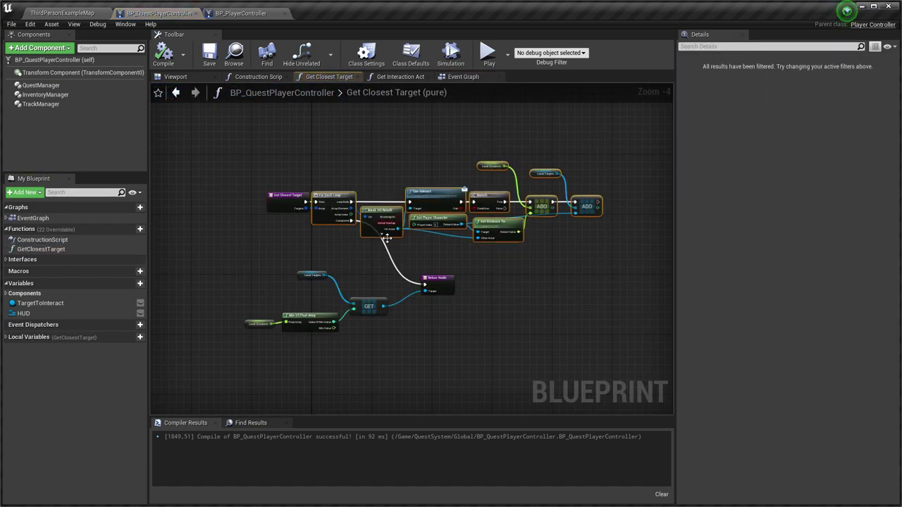
Add a new function named GetClosestTarget to BP_PlayerController
left_click(239, 14)
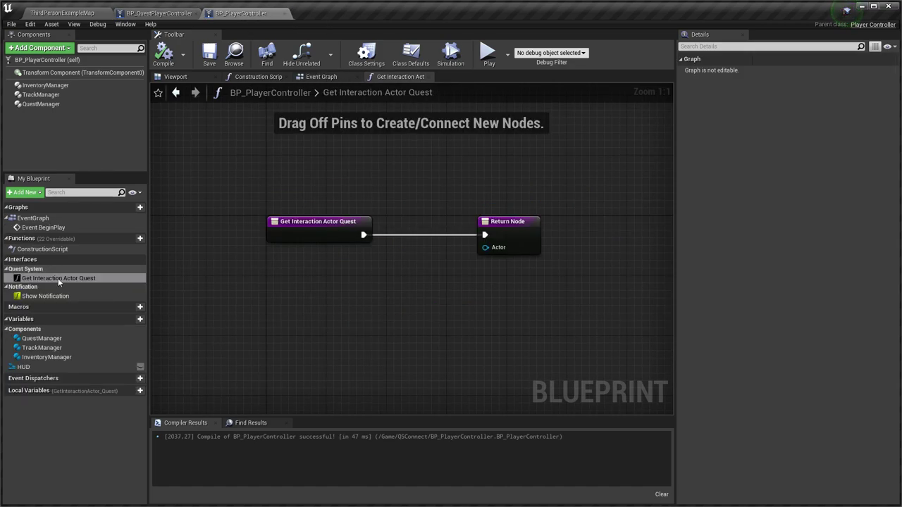
left_click(131, 239)
type("GetClosest")
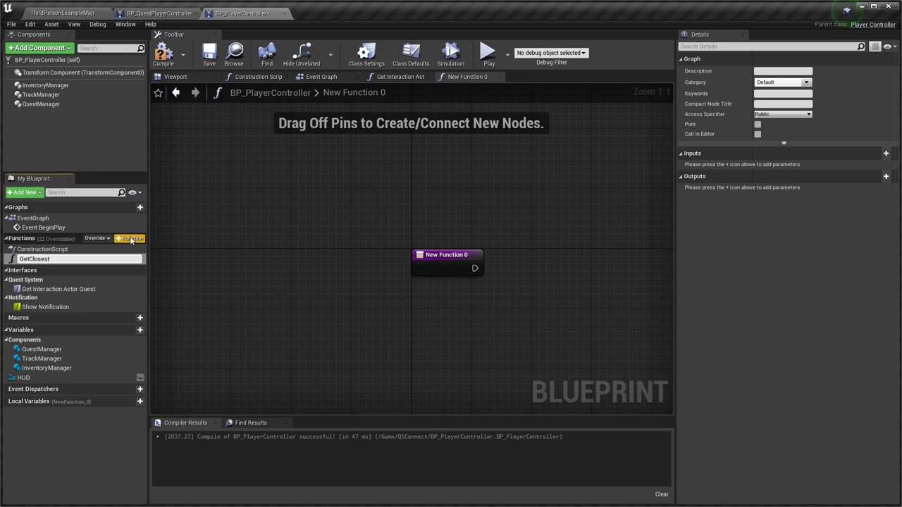
key("Return")
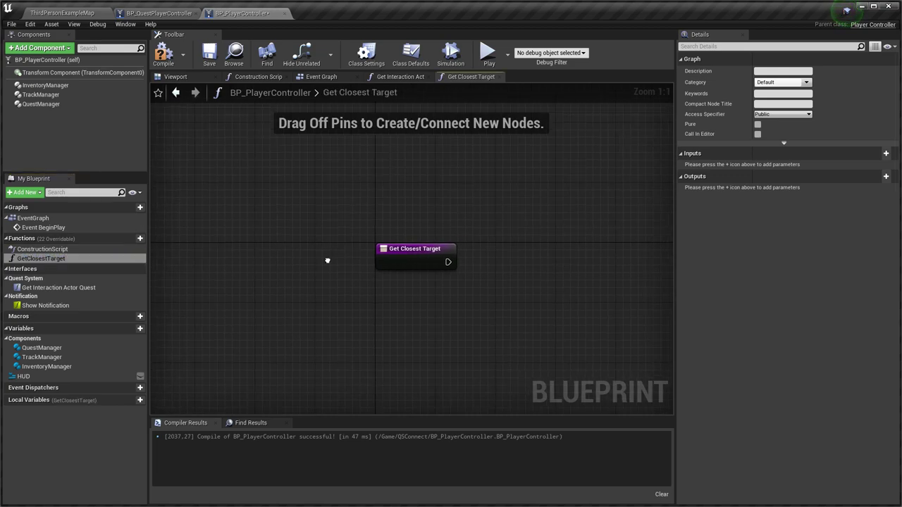
Paste the copied loop chain into GetClosestTarget and feed it from the entry node through a Hit Result array input named Targets
right_click_drag(343, 263, 201, 197)
key("ctrl+v")
left_click_drag(390, 319, 593, 199)
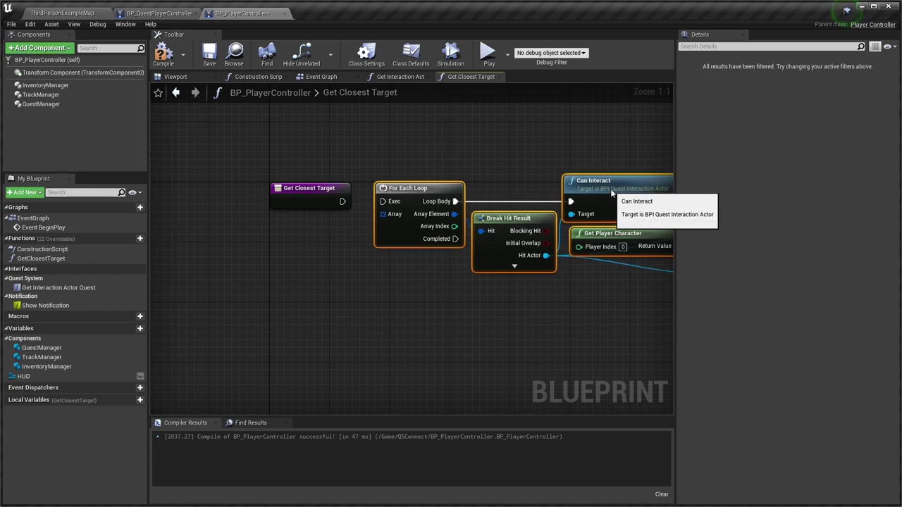
mouse_move(382, 214)
left_mouse_down()
mouse_move(335, 209)
mouse_move(384, 202)
left_mouse_up()
left_click(310, 188)
left_click(693, 197)
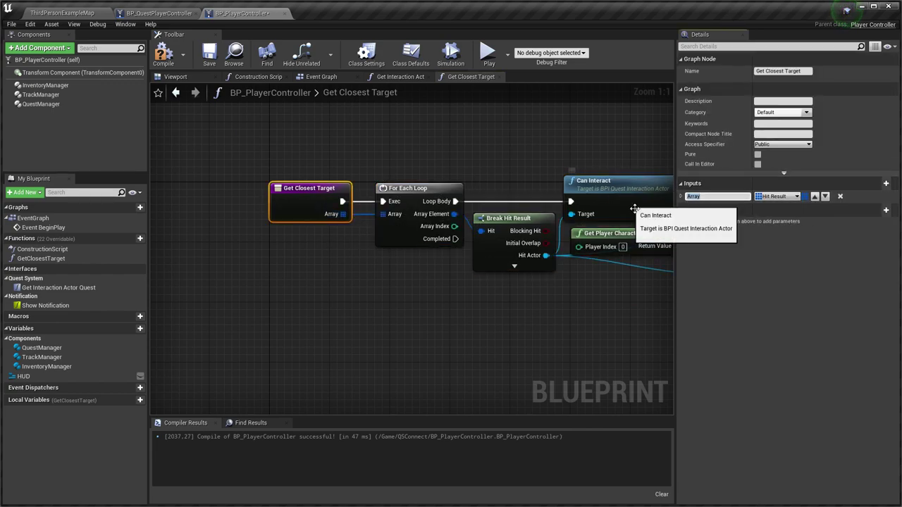
Create the local variables localDistances and localTargets from the pasted getter nodes
right_click_drag(565, 335, 372, 285)
scroll(372, 284, "down", 2)
right_click(479, 139)
left_click(502, 172)
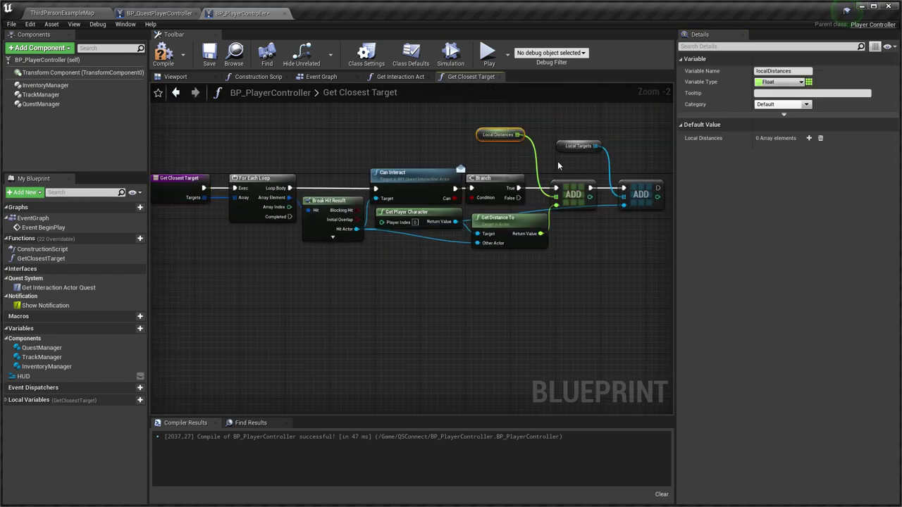
right_click(561, 148)
left_click(582, 182)
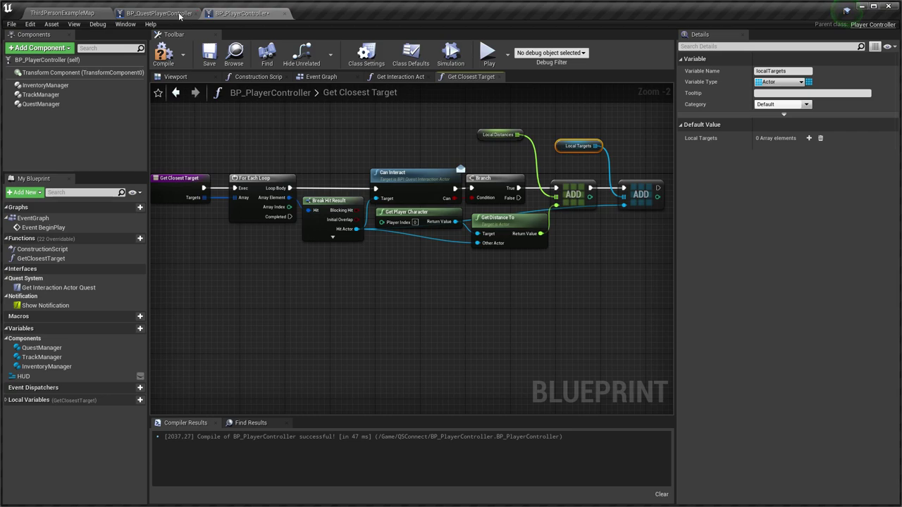
Copy the return section of GetClosestTarget from BP_QuestPlayerController into BP_PlayerController's function and connect it to the loop's Completed output
left_click(180, 14)
left_click_drag(451, 356, 260, 287)
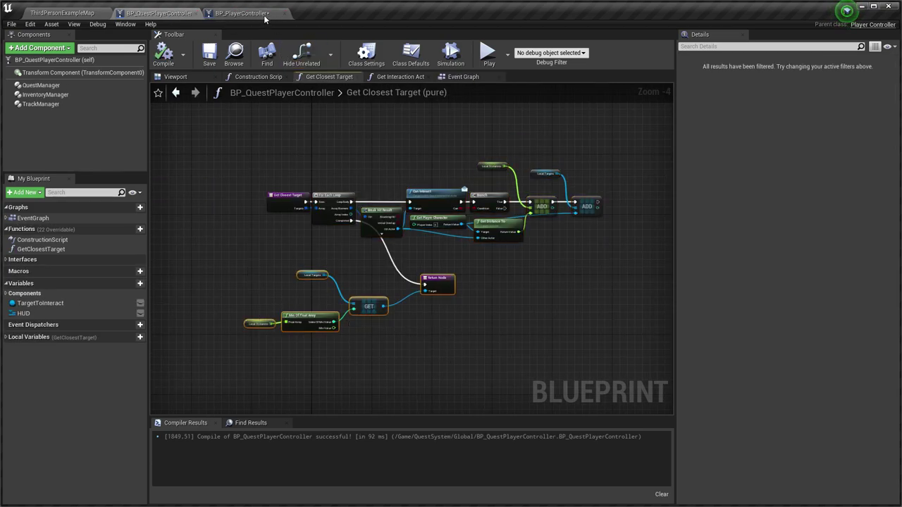
left_click(264, 16)
left_click_drag(313, 178, 416, 263)
Make the GetClosestTarget function pure, and compile and save BP_PlayerController
left_click(199, 156)
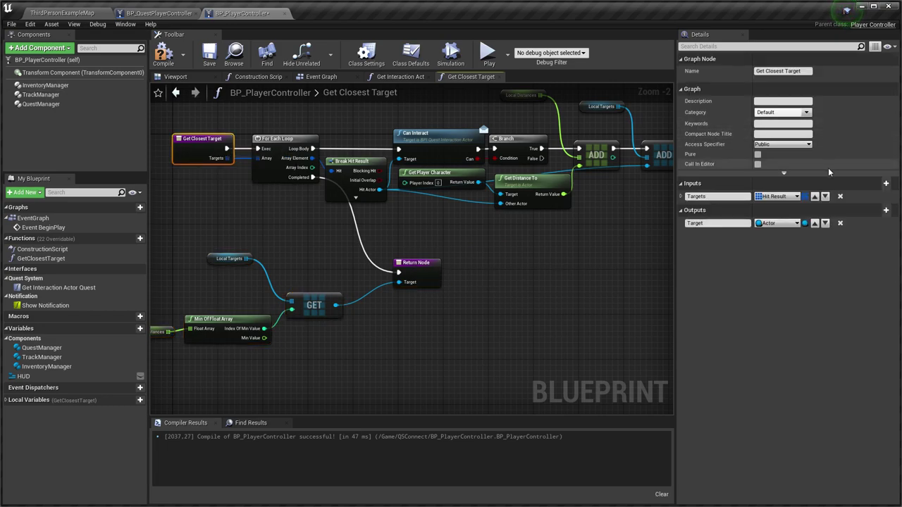
left_click(757, 153)
left_click(175, 61)
left_click(211, 62)
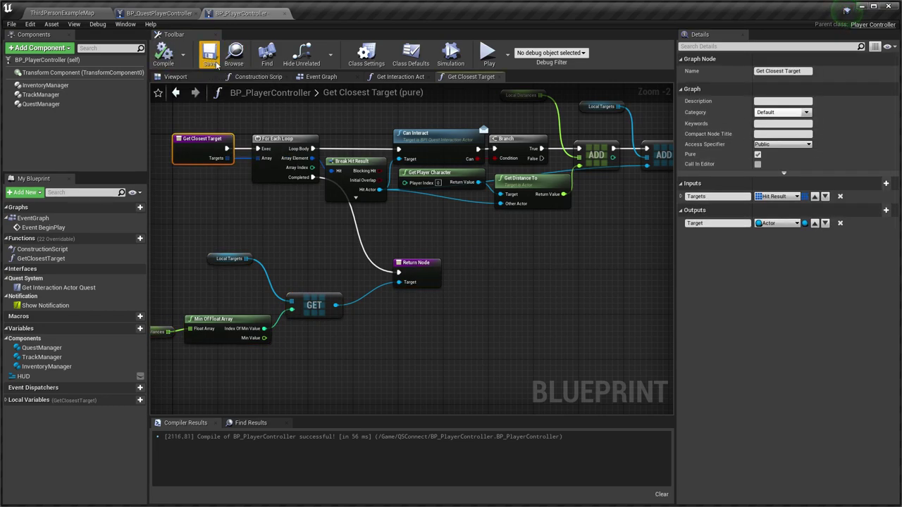
Copy the Check Target In Front group from BP_QuestPlayerController's event graph into BP_PlayerController's event graph, beside the BeginPlay chain
left_click(175, 14)
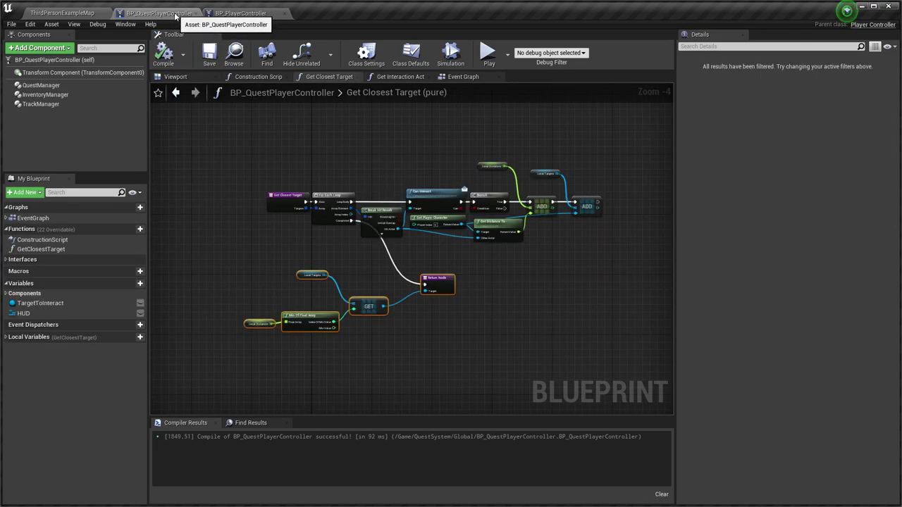
double_click(57, 218)
scroll(473, 277, "down", 2)
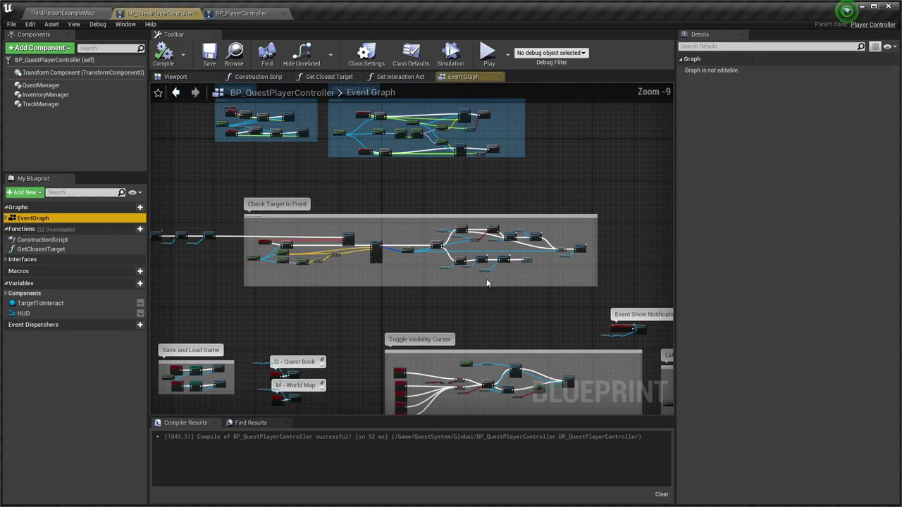
left_click(282, 205)
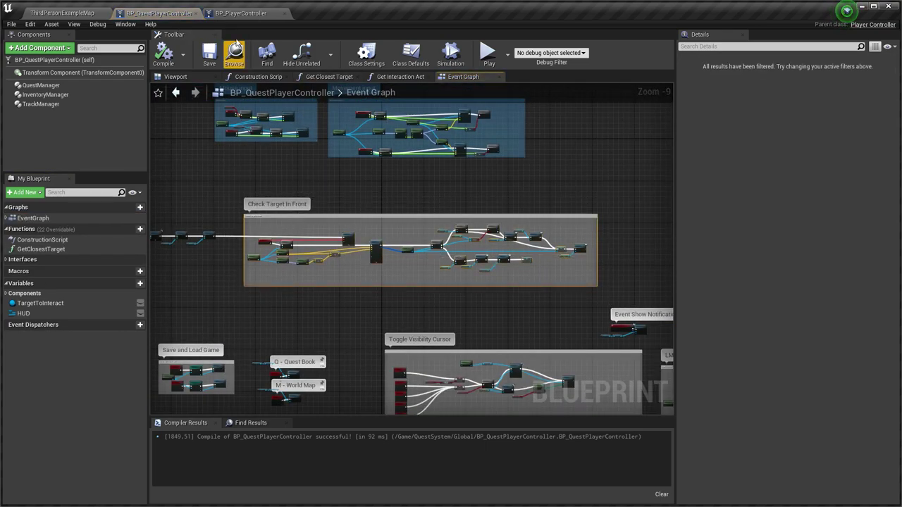
left_click(235, 14)
double_click(33, 218)
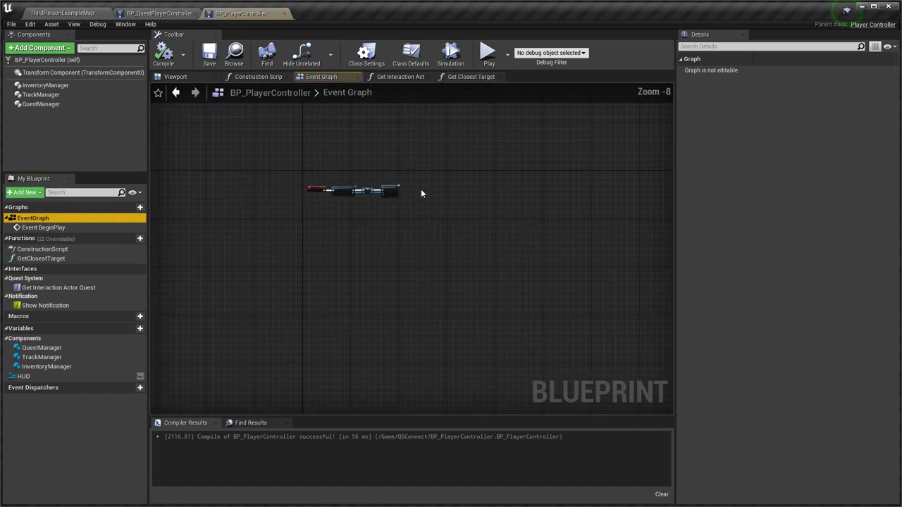
key("ctrl+v")
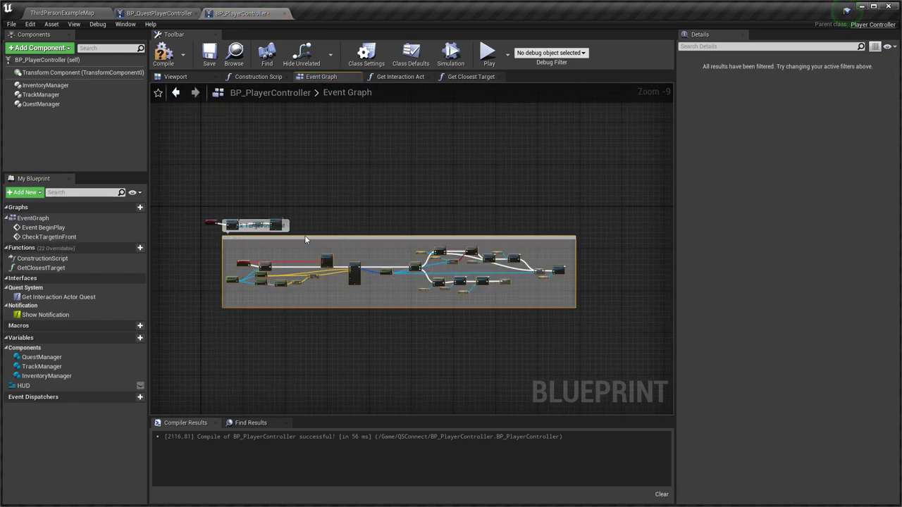
left_click_drag(305, 237, 383, 219)
Connect the Add to Viewport node's execution output to Set Timer by Event and line the group up with it
scroll(273, 191, "up", 5)
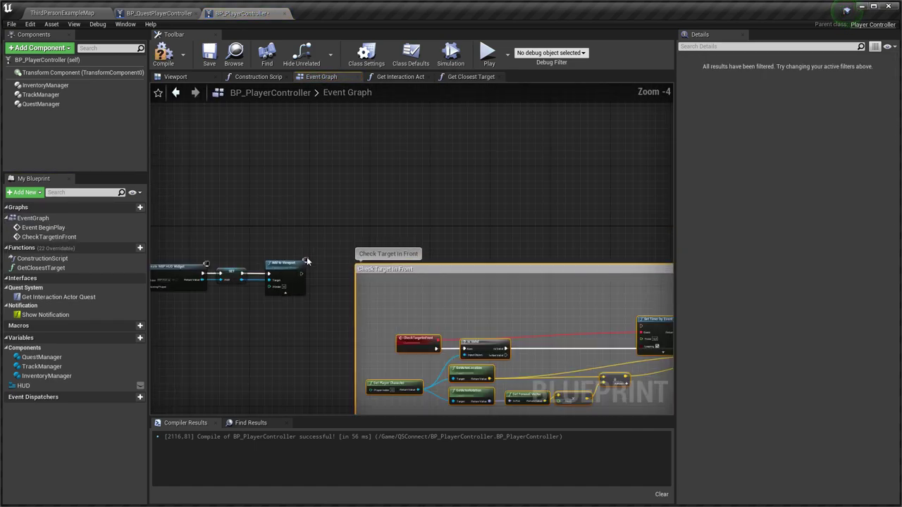
left_click_drag(304, 263, 535, 327)
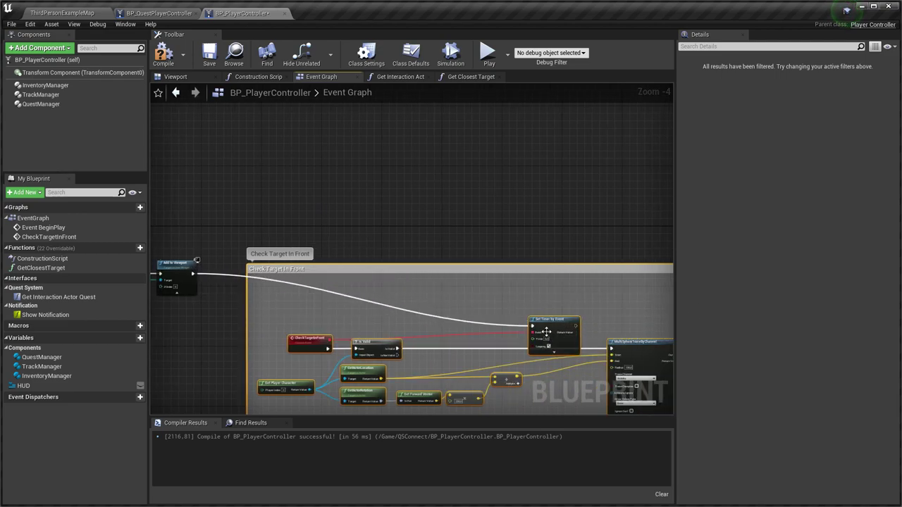
right_click_drag(543, 333, 543, 280)
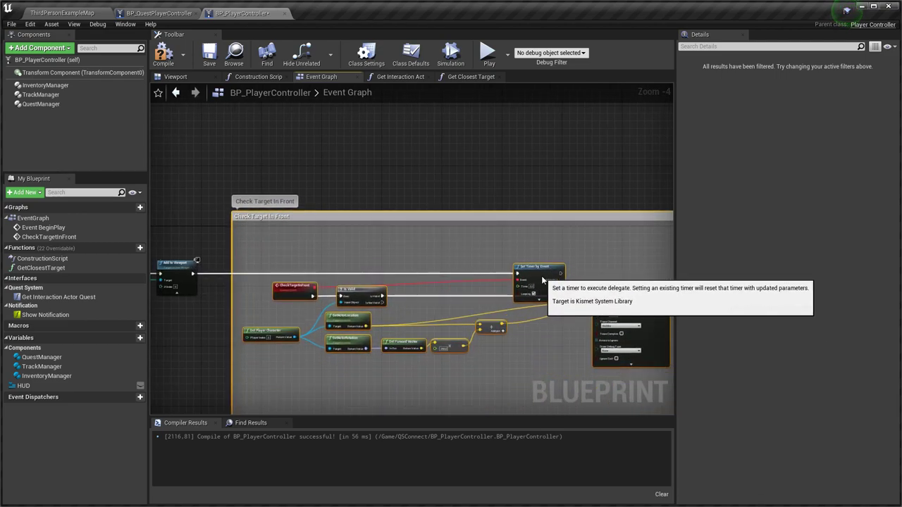
Create the TargetToInteract variable from its pasted getter in the Check Target In Front group, and compile the blueprint
right_click_drag(589, 248, 367, 222)
right_click_drag(536, 233, 388, 243)
scroll(422, 253, "up", 2)
left_click(416, 245)
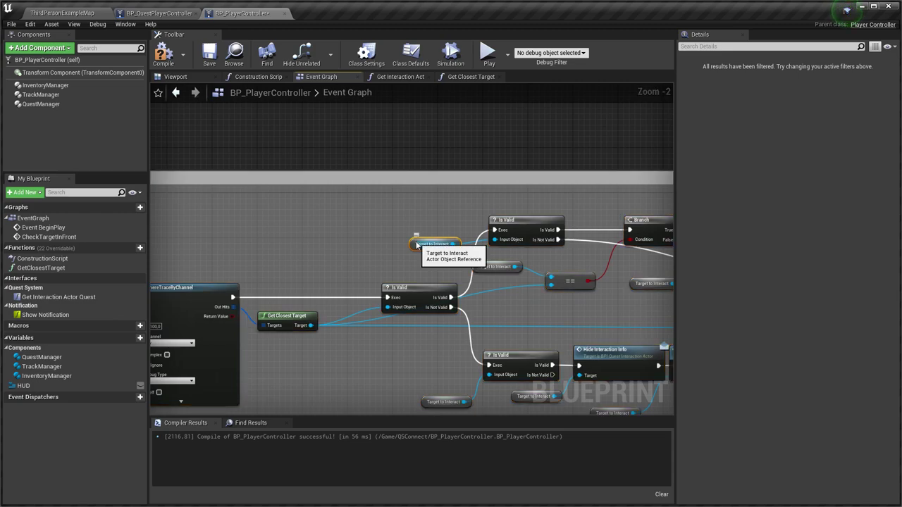
right_click(417, 245)
left_click(432, 264)
scroll(505, 202, "down", 3)
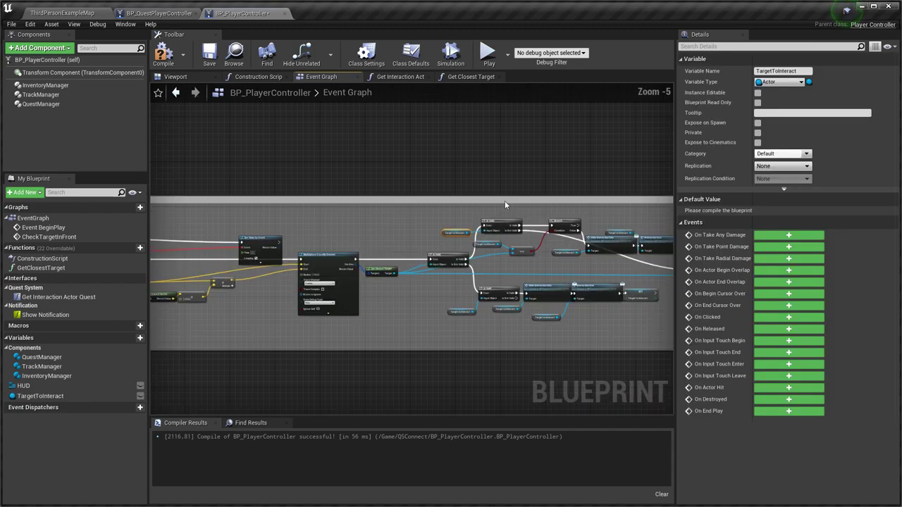
right_click_drag(505, 206, 431, 231)
left_click(165, 53)
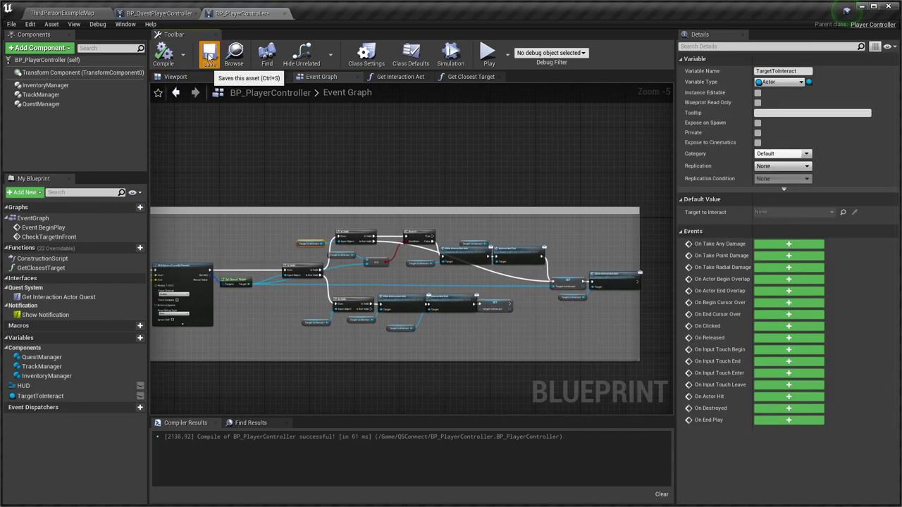
Return TargetToInteract as the Actor output of the Get Interaction Actor Quest function
double_click(60, 298)
left_click_drag(40, 396, 343, 289)
left_click(375, 299)
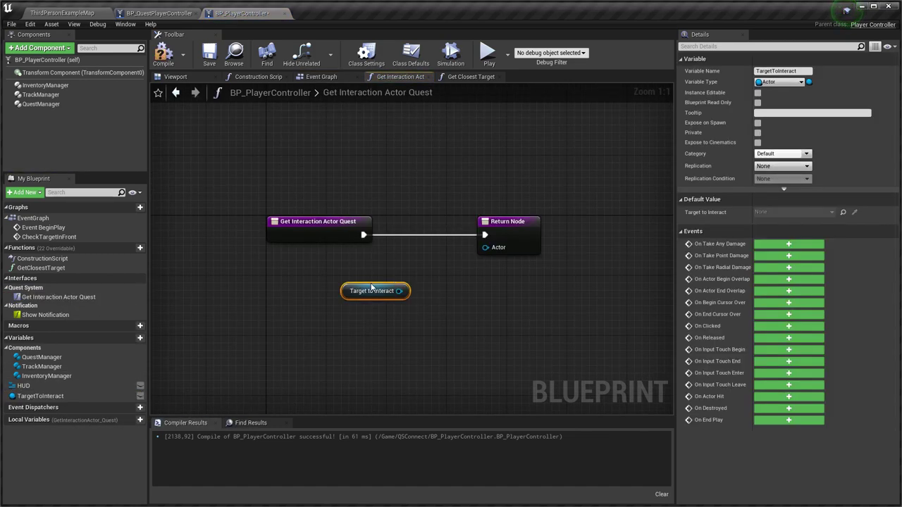
left_click_drag(401, 291, 496, 250)
left_click_drag(374, 293, 397, 278)
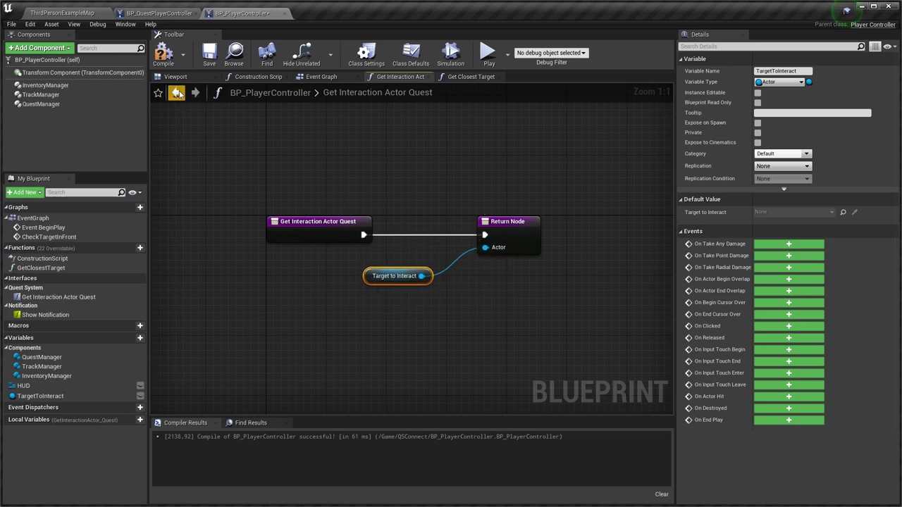
left_click(416, 328)
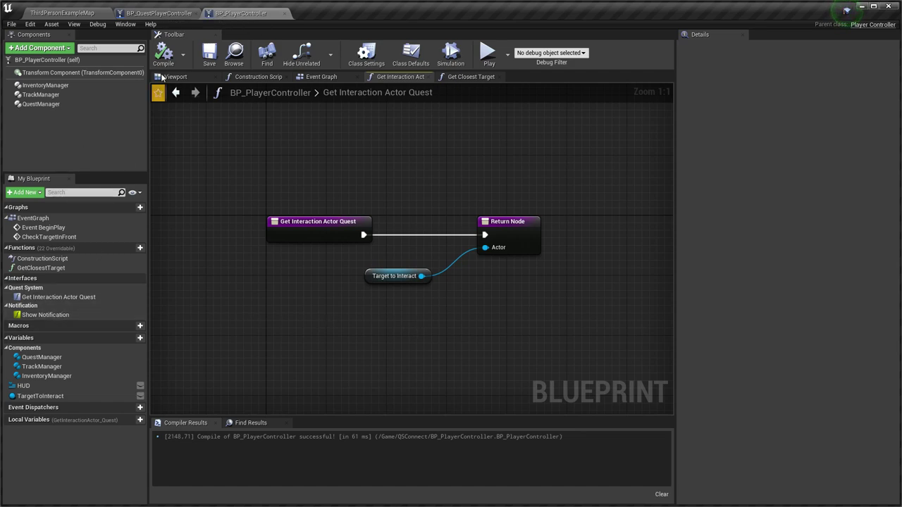
Copy the Event Show Notification nodes from BP_QuestPlayerController into BP_PlayerController's event graph
left_click(163, 12)
right_click_drag(344, 231, 331, 214)
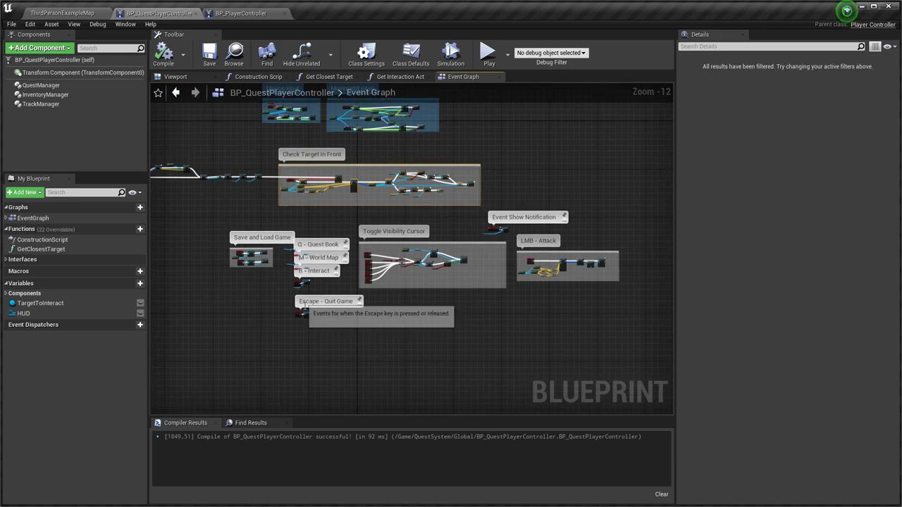
scroll(478, 235, "up", 5)
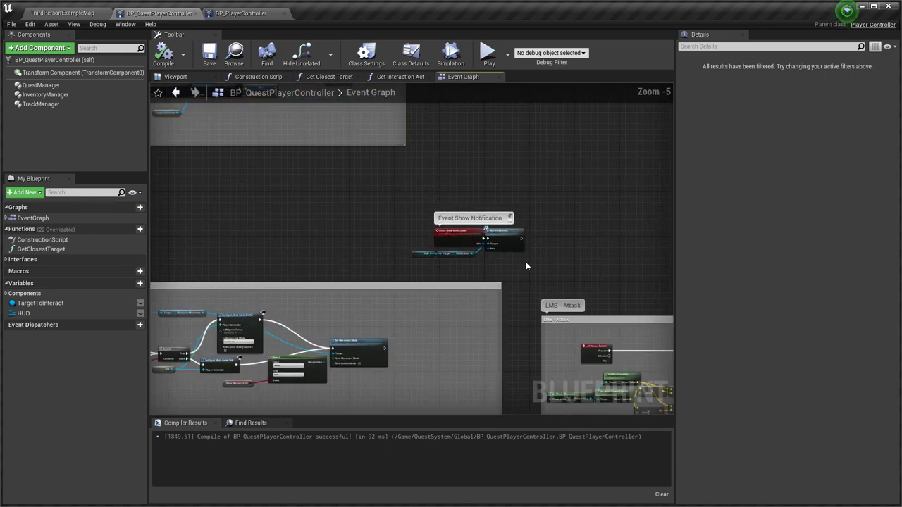
left_click(232, 12)
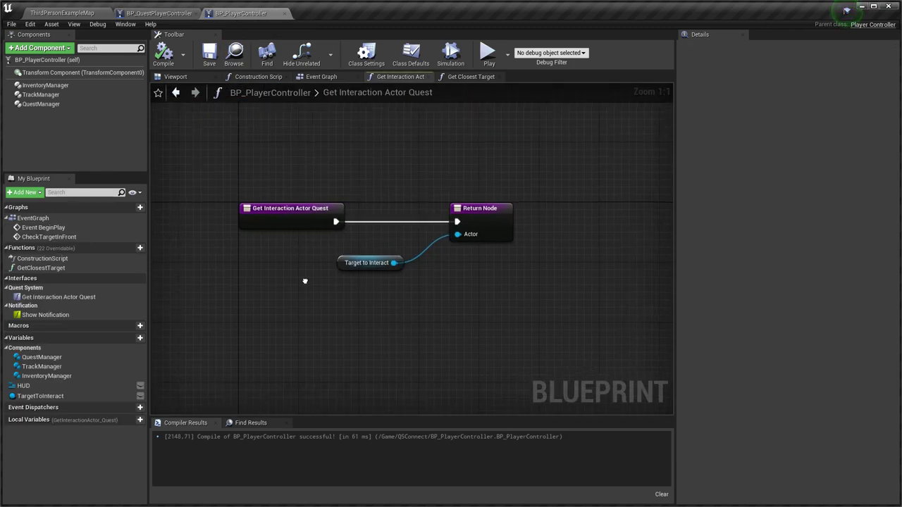
double_click(33, 218)
right_click_drag(515, 186, 659, 183)
scroll(405, 294, "down", 4)
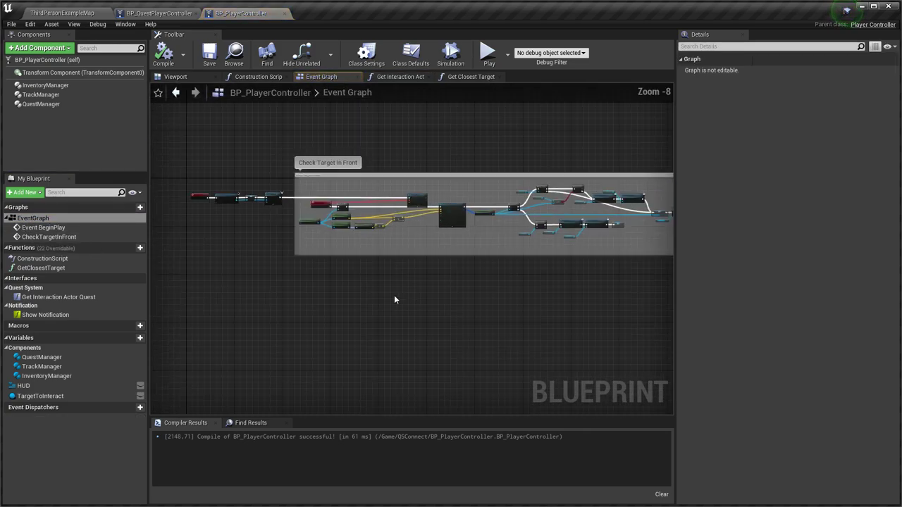
key("ctrl+v")
Get Notification from the pasted HUD node and connect it to the Add Notification node's Target
scroll(317, 314, "up", 9)
right_click_drag(296, 327, 381, 289)
left_click(335, 347)
left_click_drag(331, 304, 365, 347)
type("not")
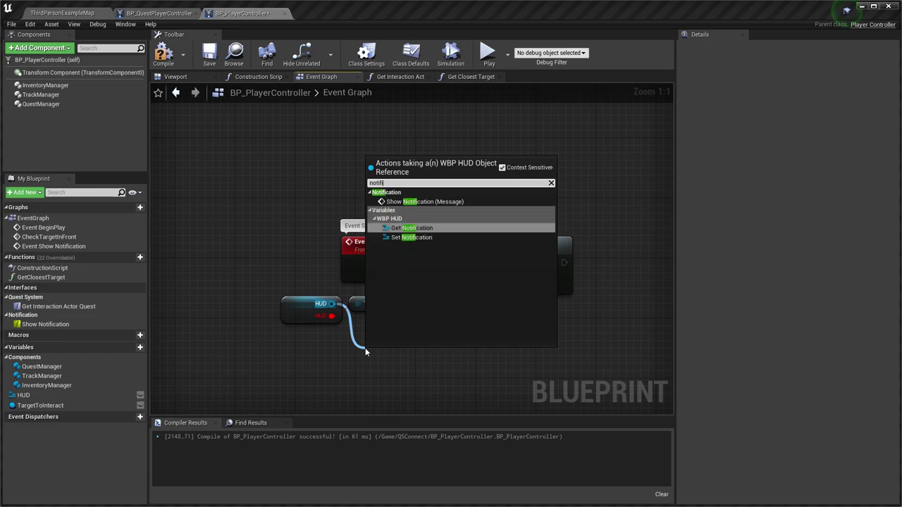
key("Return")
left_click_drag(446, 356, 498, 280)
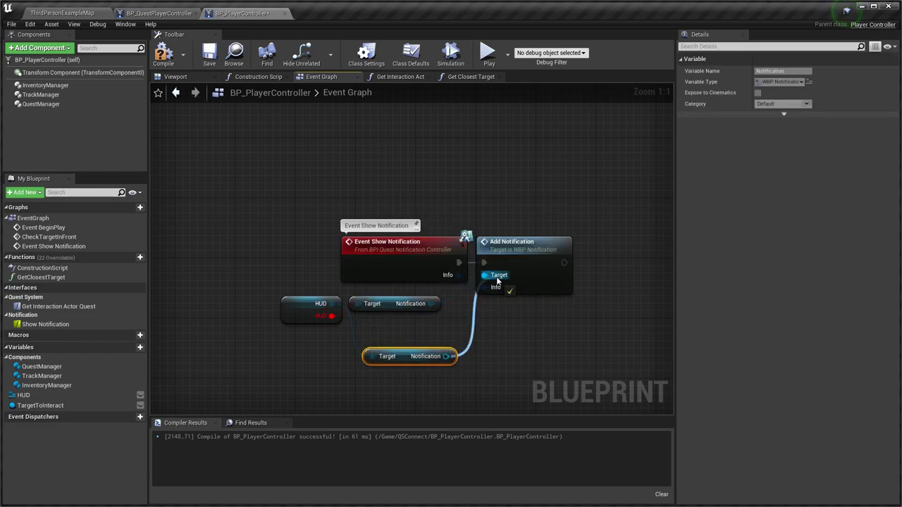
Delete the old pasted Notification getter and put the new one in its place beside the HUD node
left_click(396, 308)
key("Delete")
left_click_drag(403, 360, 387, 303)
left_click(318, 304, "ctrl")
scroll(373, 259, "down", 4)
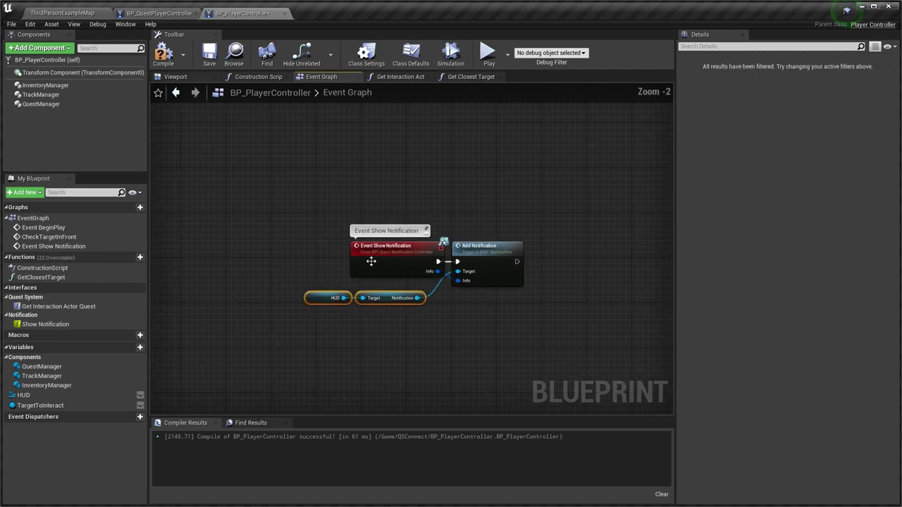
Review the Save and Load Game, Toggle Visibility Cursor and LMB - Attack groups in BP_QuestPlayerController's event graph, and return to BP_PlayerController
left_click(158, 12)
right_click_drag(393, 291, 449, 294)
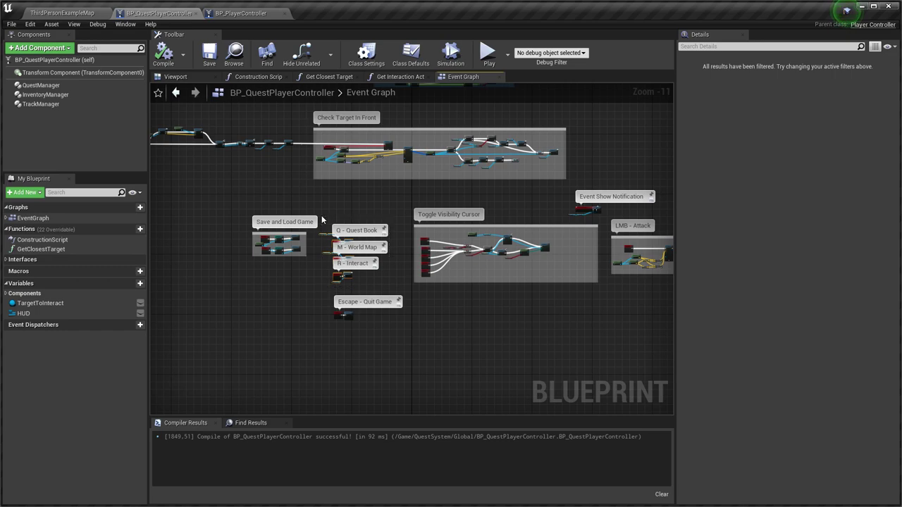
left_click_drag(312, 269, 234, 227)
right_click_drag(543, 338, 409, 335)
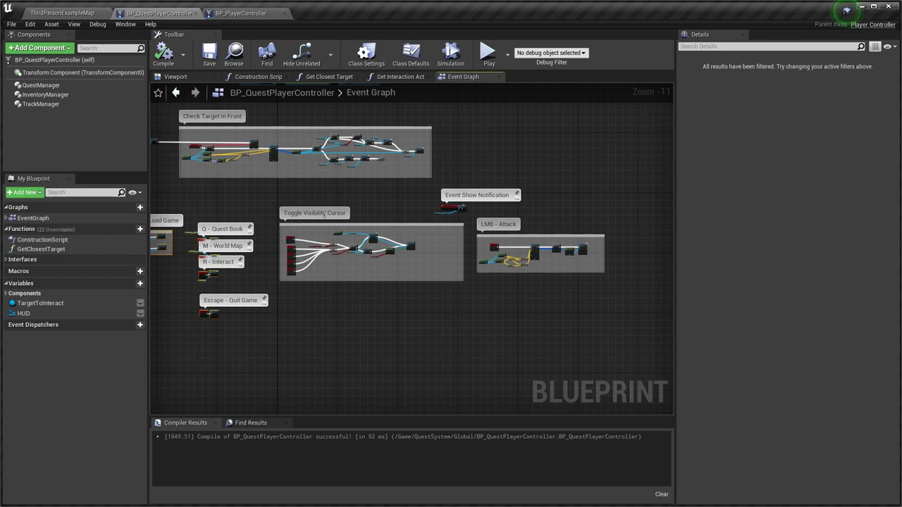
left_click_drag(438, 280, 272, 221)
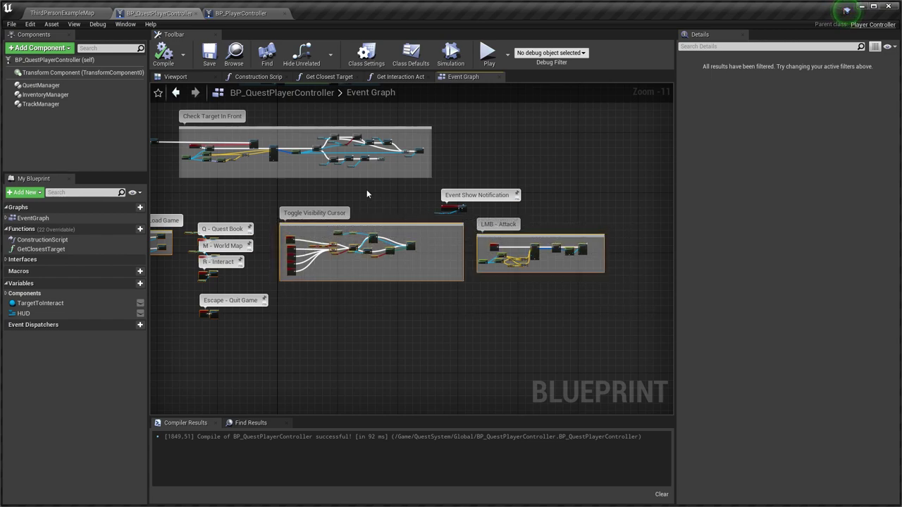
right_click_drag(366, 194, 496, 207)
left_click(241, 13)
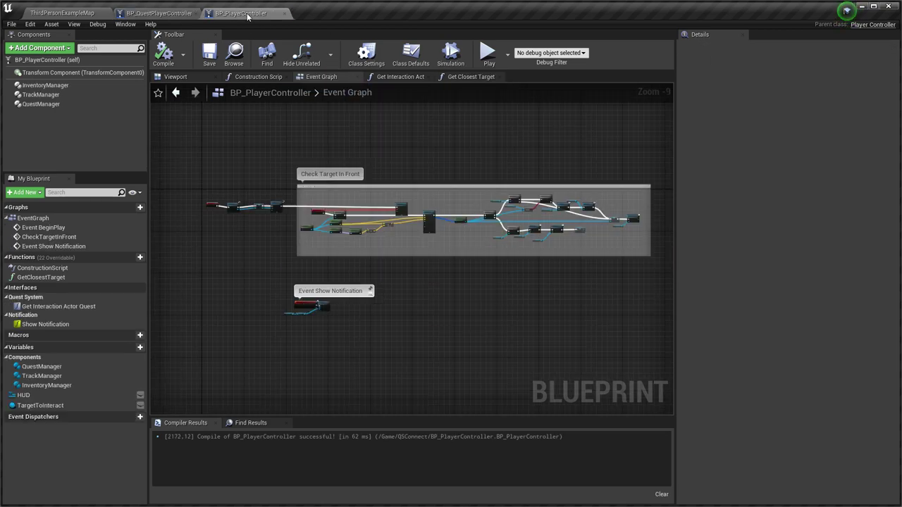
Paste the save/load, key input, Toggle Visibility Cursor and LMB - Attack groups into BP_PlayerController's event graph, below Event Show Notification
key("ctrl+v")
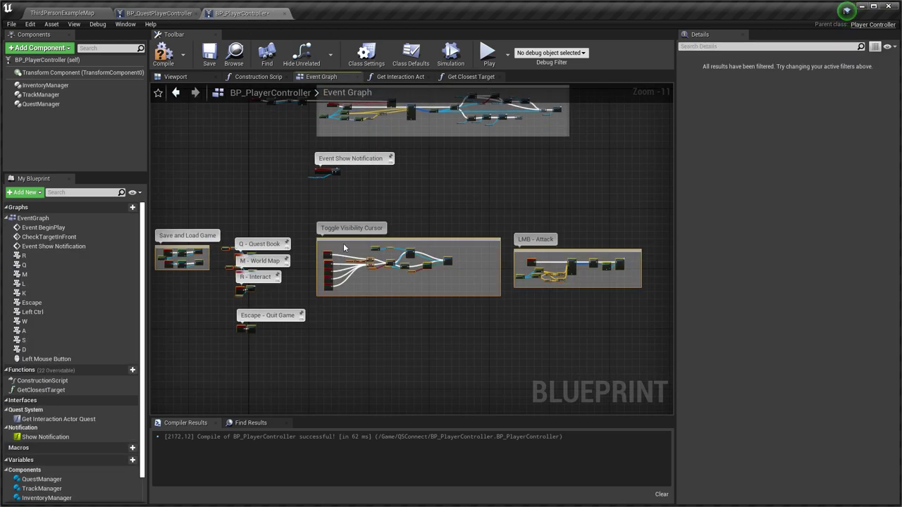
left_click_drag(346, 238, 405, 200)
right_click_drag(226, 256, 295, 268)
Get Quest Book from the pasted HUD node and connect it to the Target of the Q key's Toggle Visibility node
scroll(296, 215, "up", 8)
right_click_drag(451, 299, 292, 265)
left_click(400, 253)
scroll(361, 196, "up", 2)
left_click(364, 172)
left_click_drag(355, 191, 377, 168)
type("quest")
key("Return")
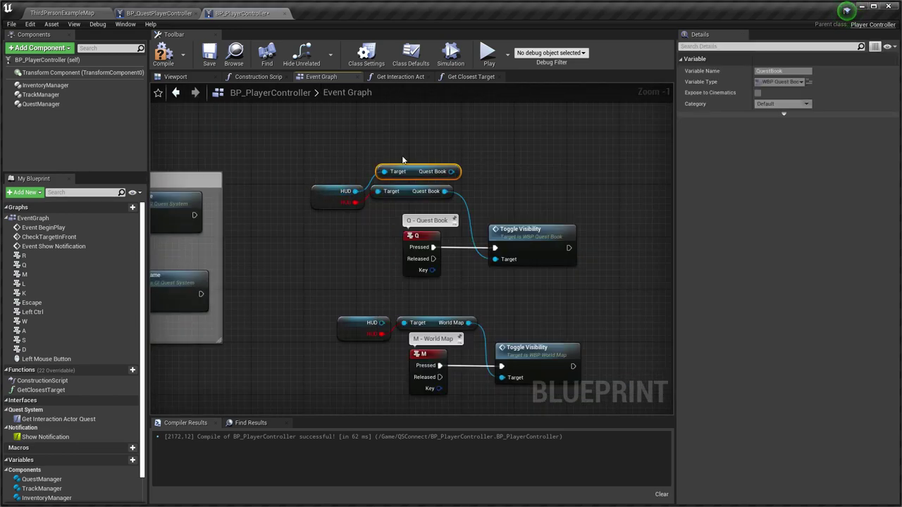
left_click_drag(451, 171, 494, 258)
Delete the old Quest Book getter and put the new one in its place beside the HUD node
left_click(408, 193)
key("Delete")
left_click_drag(413, 175, 404, 195)
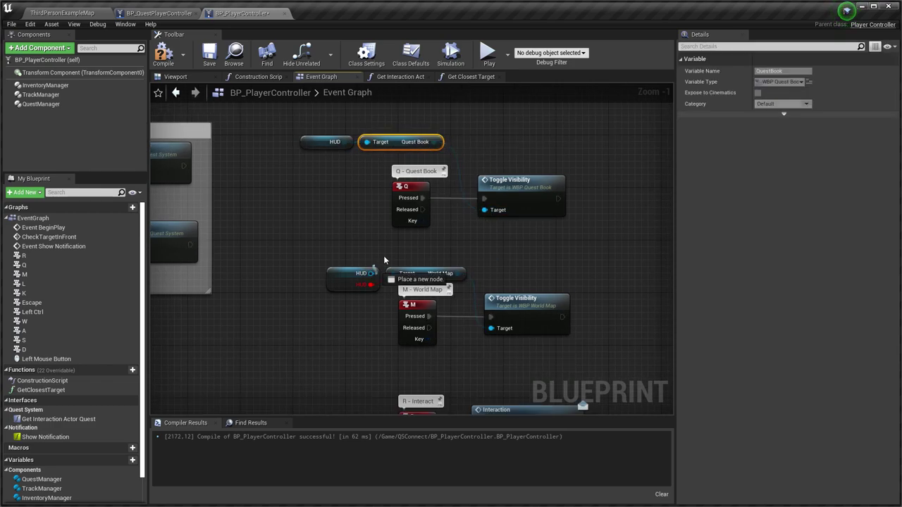
Get World Map from the second HUD node and connect it to the Target of the M key's Toggle Visibility node
left_click_drag(372, 273, 397, 250)
type("world")
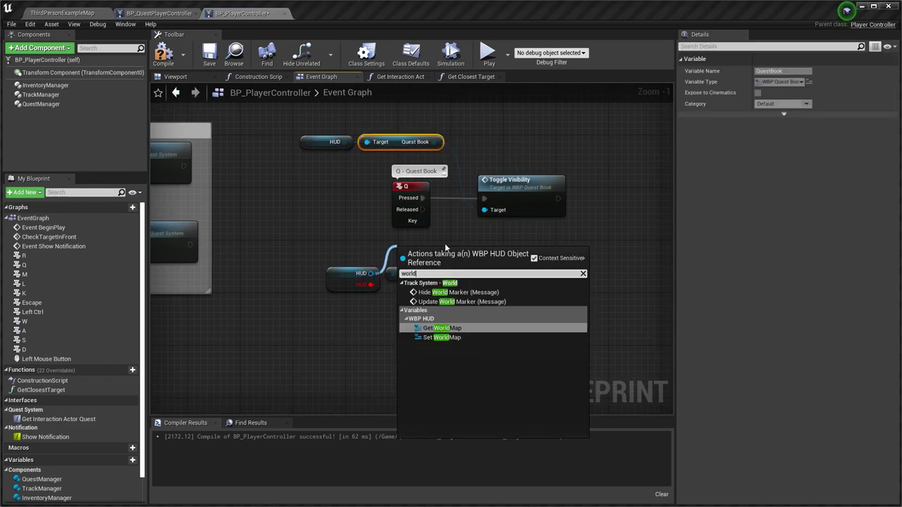
key("Return")
left_click_drag(470, 254, 491, 329)
Delete the old World Map getter and align the new one with its HUD node
left_click(428, 274)
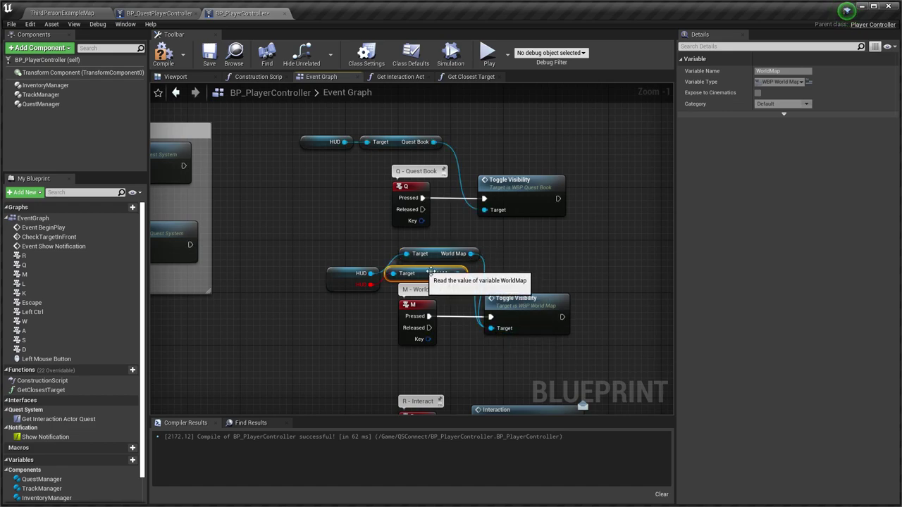
key("Delete")
left_click_drag(441, 260, 429, 274)
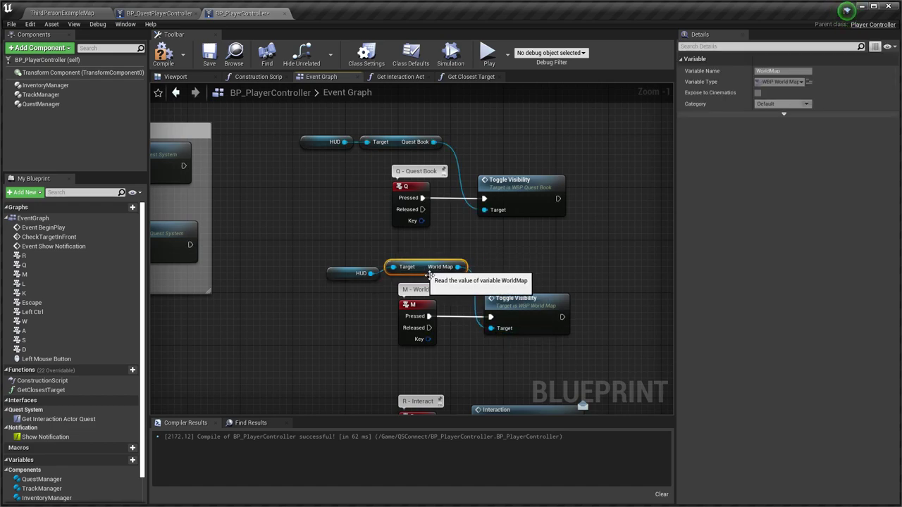
left_click(356, 273)
Check the R - Interact nodes and the remaining pasted groups in BP_PlayerController, and compile and save the blueprint
right_click_drag(423, 386, 399, 299)
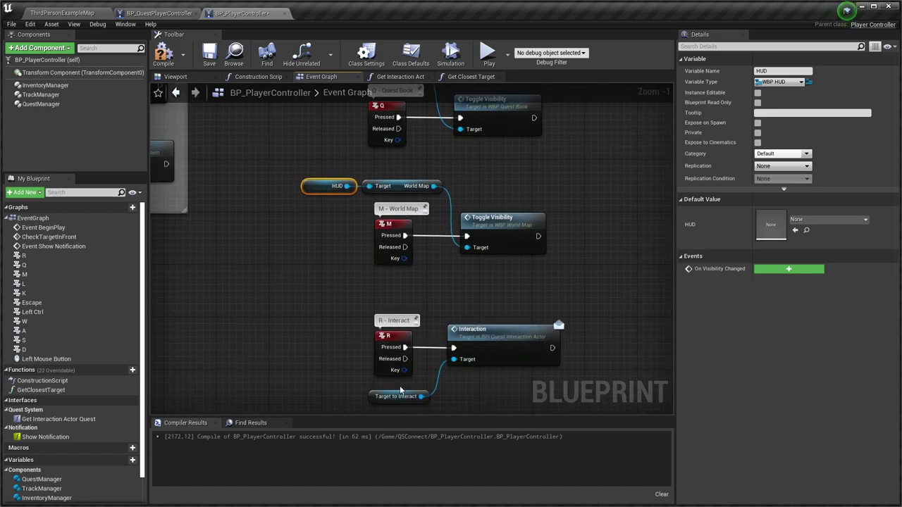
right_click_drag(402, 388, 401, 328)
left_click(398, 336)
scroll(536, 236, "down", 3)
right_click_drag(573, 232, 446, 151)
scroll(383, 250, "down", 6)
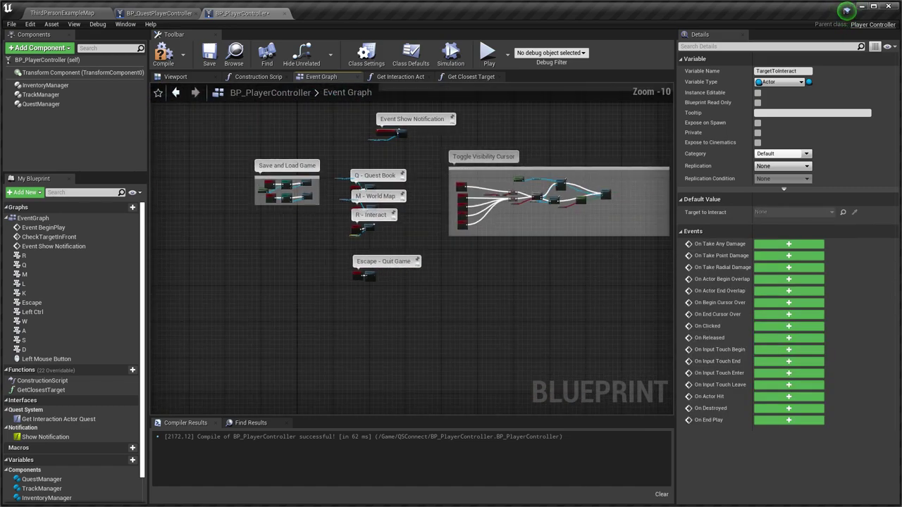
right_click_drag(488, 248, 370, 276)
Examine the Begin Play chain in BP_QuestPlayerController's event graph, from the game-loaded check to the Initialize nodes
left_click(162, 13)
right_click_drag(257, 194, 414, 238)
scroll(376, 221, "down", 1)
scroll(354, 205, "up", 9)
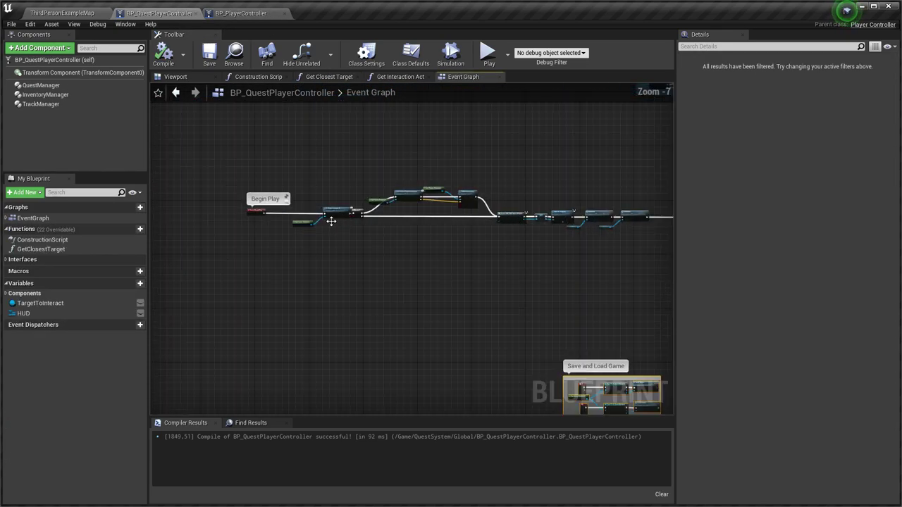
right_click_drag(339, 229, 142, 230)
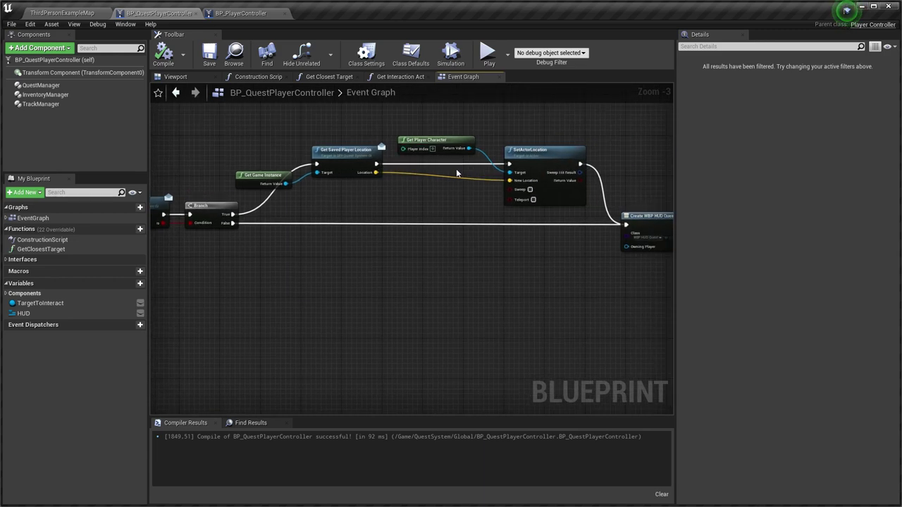
scroll(428, 176, "down", 1)
right_click_drag(428, 176, 239, 189)
right_click_drag(535, 274, 386, 272)
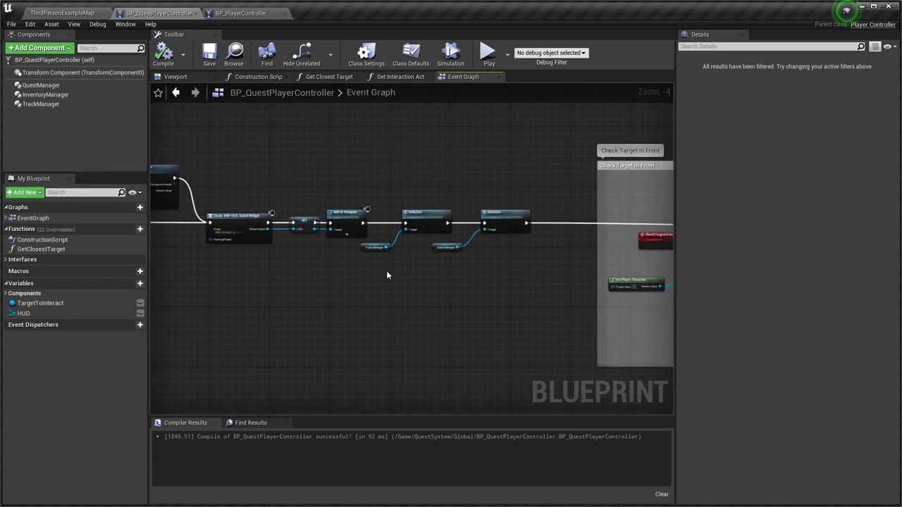
right_click_drag(410, 181, 436, 193)
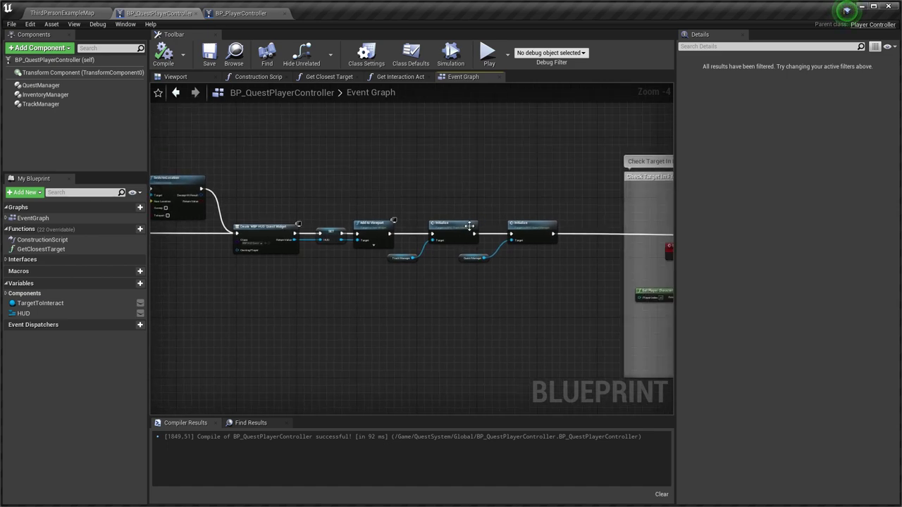
Copy the two Initialize nodes with their Track Manager and Quest Manager getters, and switch to BP_PlayerController
scroll(463, 222, "up", 2)
left_click_drag(539, 324, 392, 202)
scroll(451, 243, "down", 3)
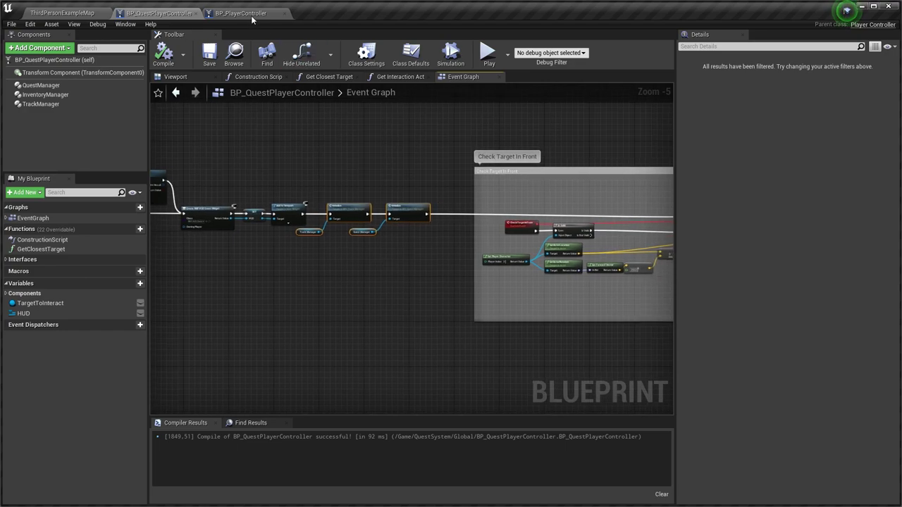
left_click(251, 16)
Shift the Event BeginPlay and HUD widget nodes away from Check Target In Front to make room after Add to Viewport
scroll(314, 200, "up", 3)
right_click_drag(434, 205, 588, 202)
left_click_drag(518, 299, 235, 174)
left_click_drag(338, 221, 162, 206)
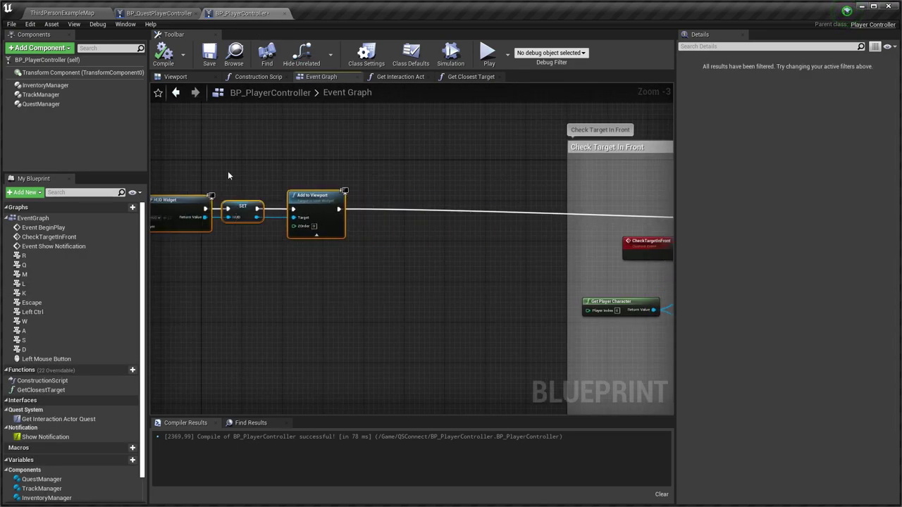
right_click_drag(228, 179, 353, 178)
Paste the manager Initialize nodes and wire them between Add to Viewport and the execution chain into Check Target In Front
right_click_drag(526, 256, 382, 267)
left_click(408, 280)
key("ctrl+v")
left_click_drag(421, 281, 422, 220)
left_click_drag(321, 220, 387, 219)
right_click_drag(563, 225, 324, 223)
left_click_drag(316, 217, 402, 232)
right_click_drag(357, 212, 669, 199)
scroll(319, 194, "down", 3)
right_click_drag(315, 200, 465, 219)
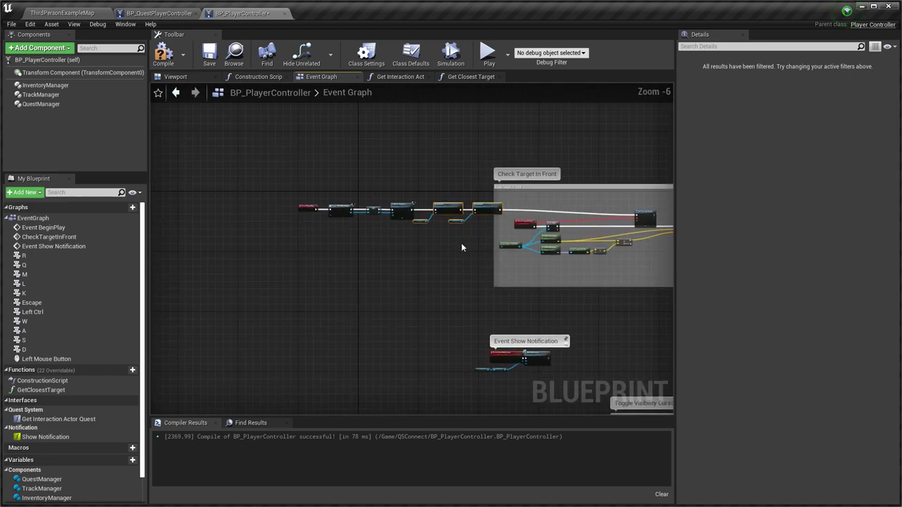
left_click_drag(428, 216, 418, 212)
left_click(288, 184)
Copy the game-loaded check, Branch and saved player location nodes from BP_QuestPlayerController's Begin Play, and return to BP_PlayerController
left_click(186, 15)
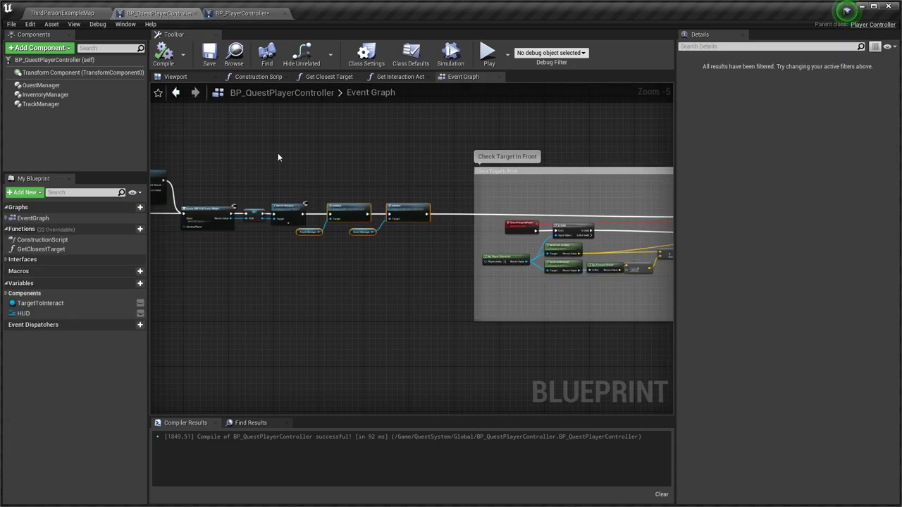
scroll(277, 153, "down", 3)
right_click_drag(422, 176, 492, 178)
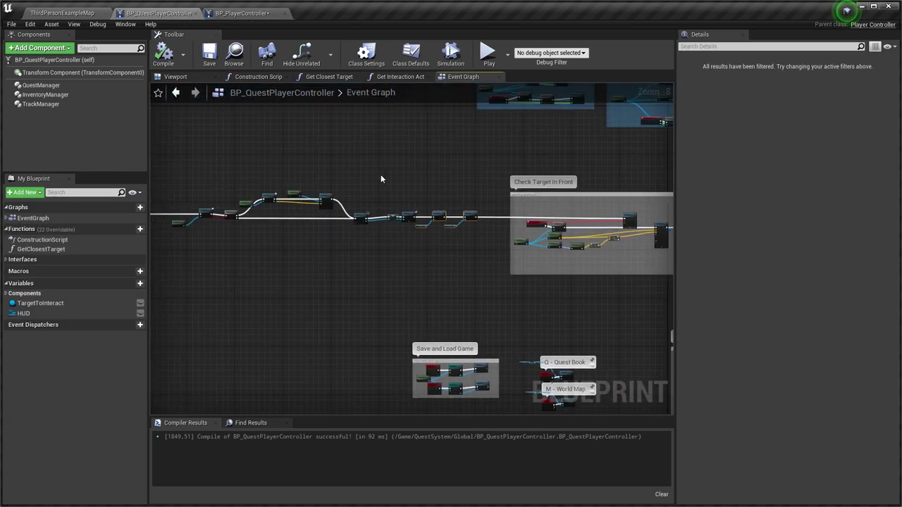
right_click_drag(331, 184, 428, 188)
scroll(342, 195, "up", 3)
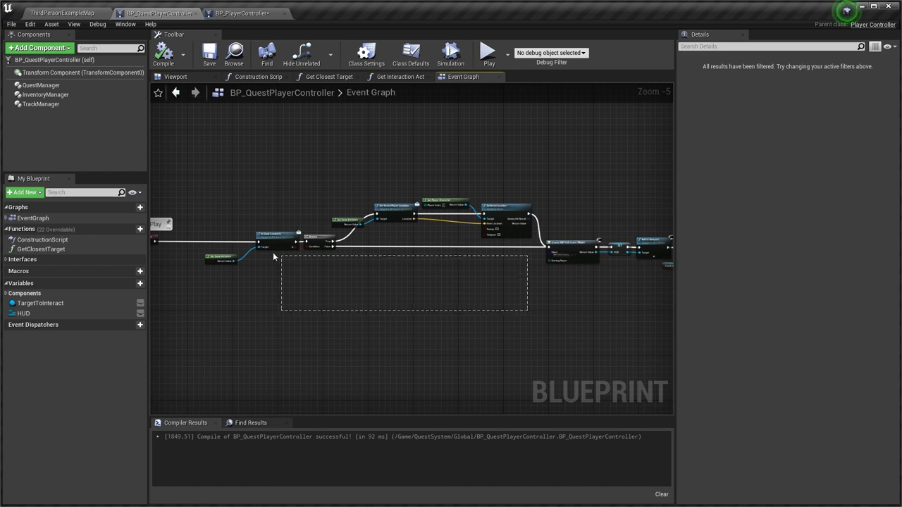
left_click_drag(208, 171, 210, 173)
left_click(251, 14)
Move Event BeginPlay away from the HUD widget creation node to make room between them
right_click_drag(266, 209, 340, 213)
scroll(341, 214, "up", 6)
left_click_drag(392, 229, 91, 226)
right_click_drag(215, 185, 435, 181)
left_click_drag(303, 220, 185, 220)
Paste the game-loaded and saved location nodes after Event BeginPlay and connect SetActorLocation to the HUD widget creation node
key("ctrl+v")
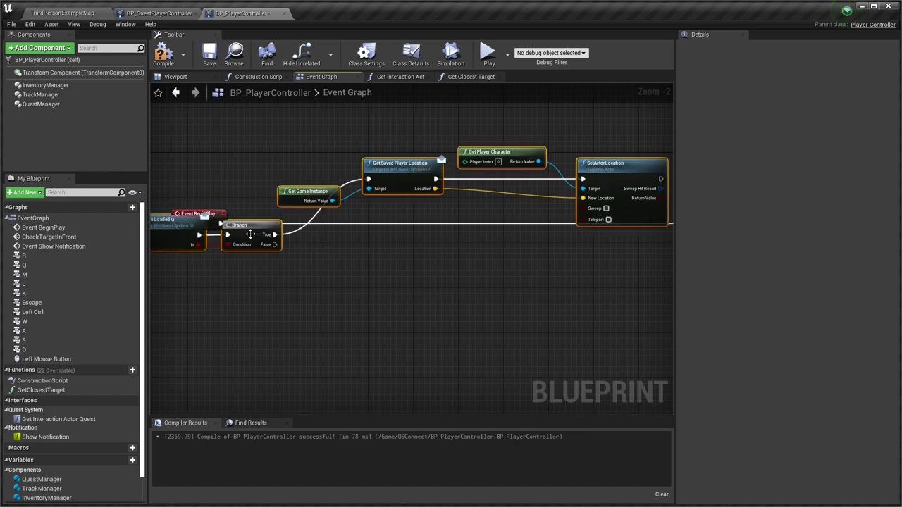
left_click_drag(250, 234, 362, 223)
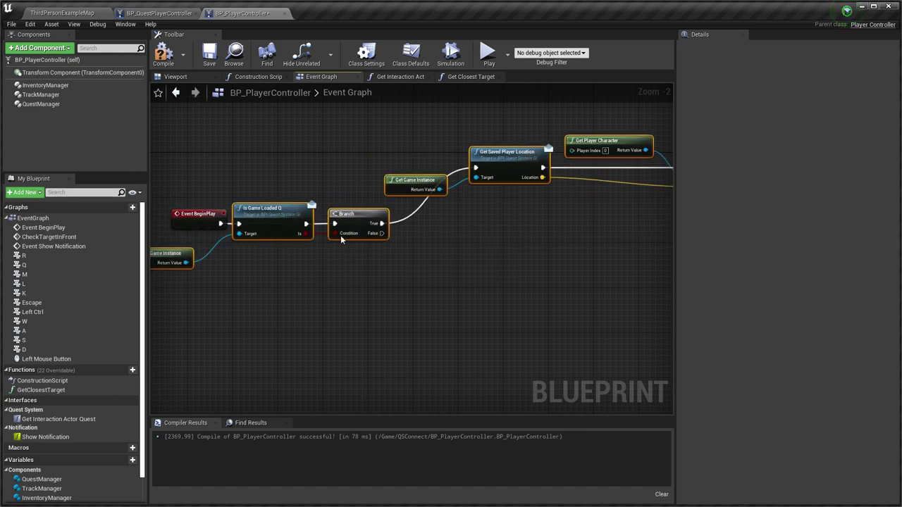
right_click_drag(443, 252, 250, 250)
right_click_drag(413, 229, 484, 227)
left_click_drag(606, 163, 601, 216)
Place Event BeginPlay ahead of the Is Game Loaded Q node and connect the Branch's False output to the HUD widget creation node
right_click_drag(458, 233, 592, 229)
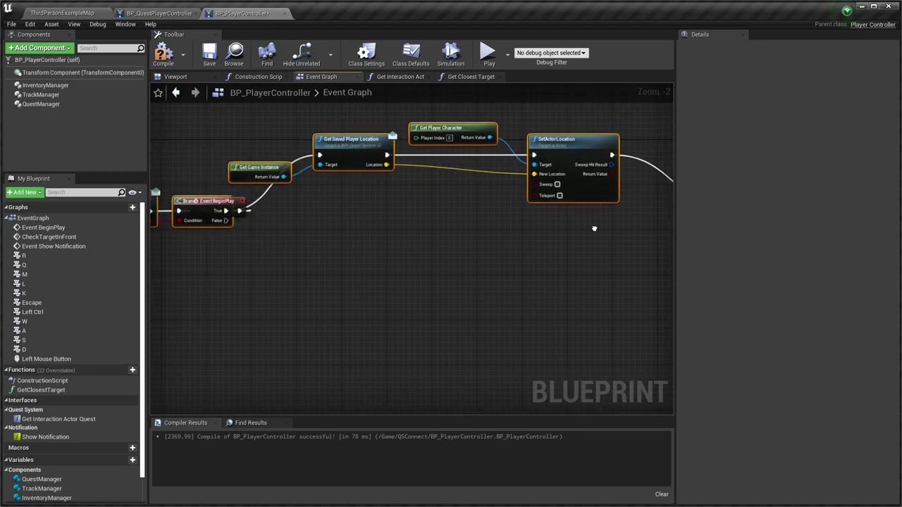
scroll(382, 212, "down", 1)
right_click_drag(255, 221, 358, 221)
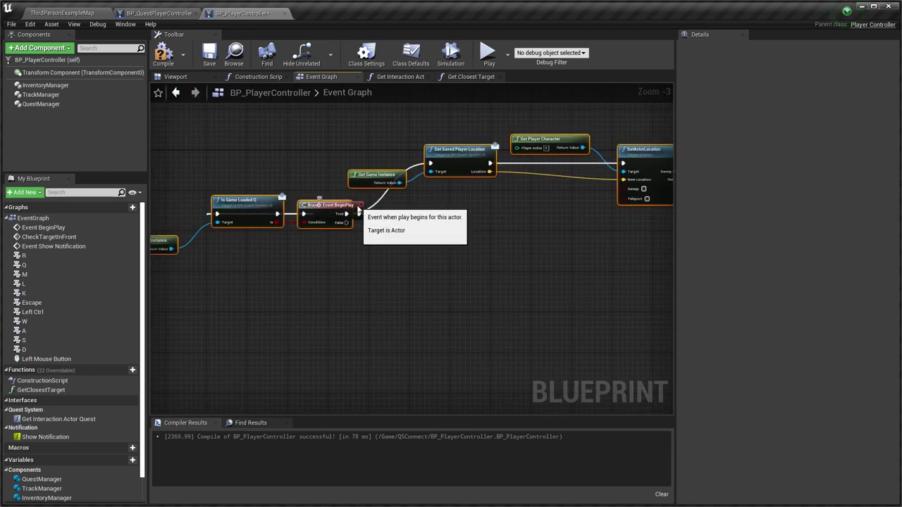
left_click_drag(350, 208, 201, 210)
right_click_drag(345, 241, 224, 220)
left_click_drag(220, 216, 483, 205)
scroll(484, 205, "down", 6)
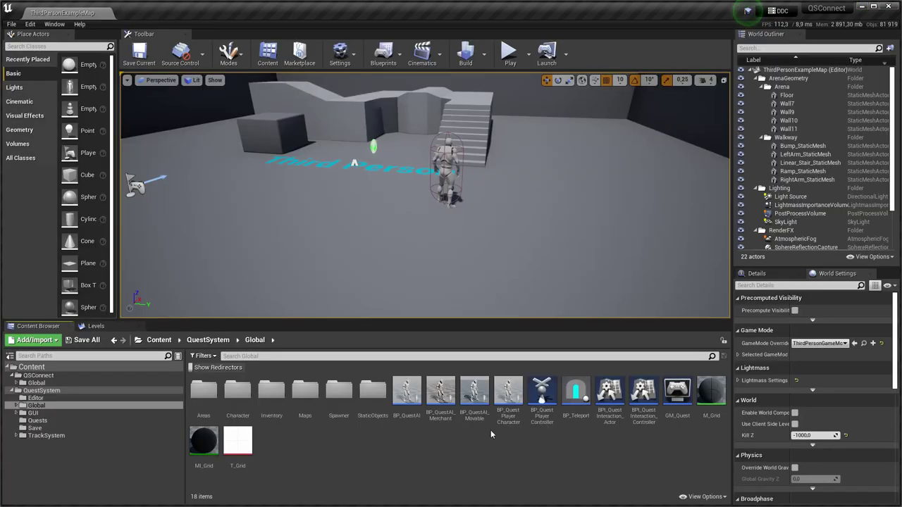
Open BP_QuestPlayerCharacter from QuestSystem/Global and BP_ThirdPersonCharacter from the QSConnect folder
double_click(510, 395)
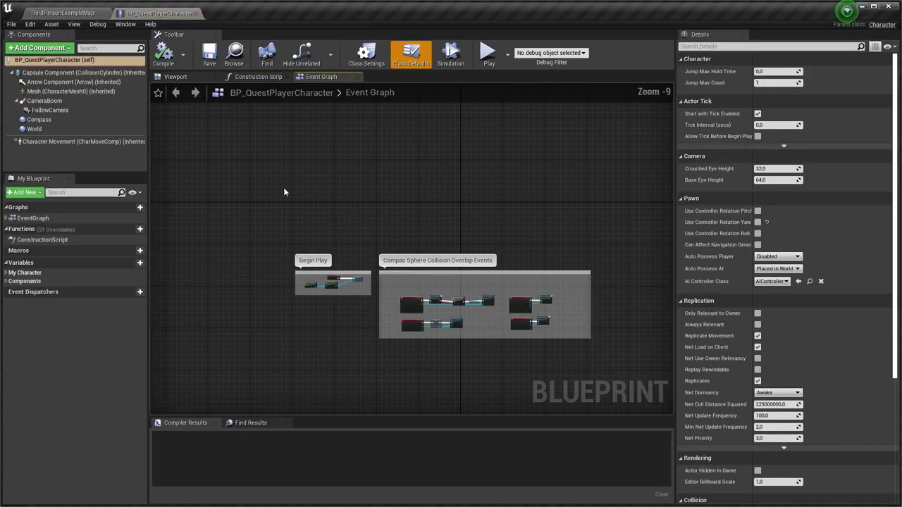
left_click(55, 14)
left_click(38, 375)
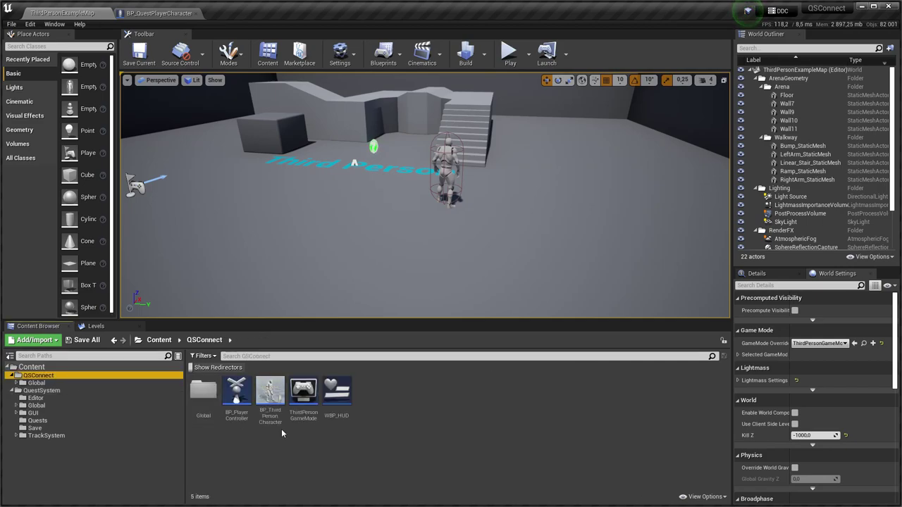
double_click(267, 402)
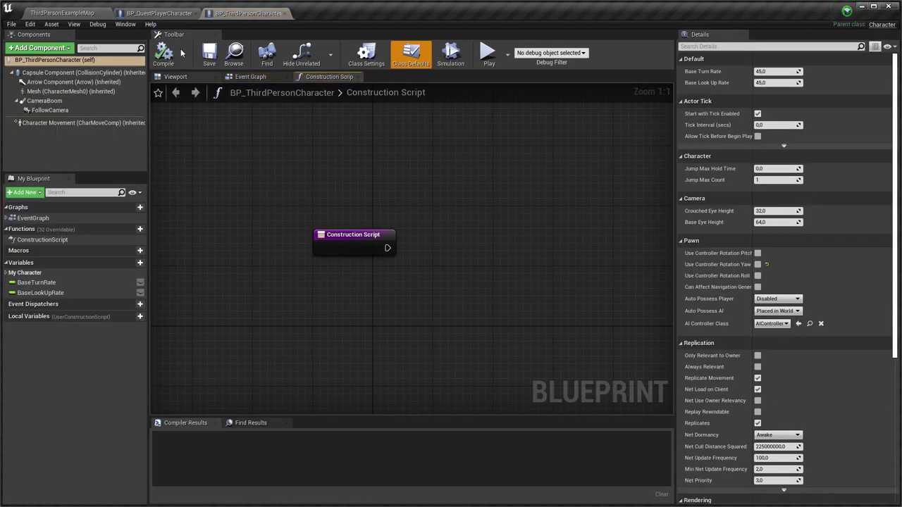
Copy the Compass and World sphere components from BP_QuestPlayerCharacter into BP_ThirdPersonCharacter as separate, un-nested components
left_click(168, 14)
left_click(39, 120)
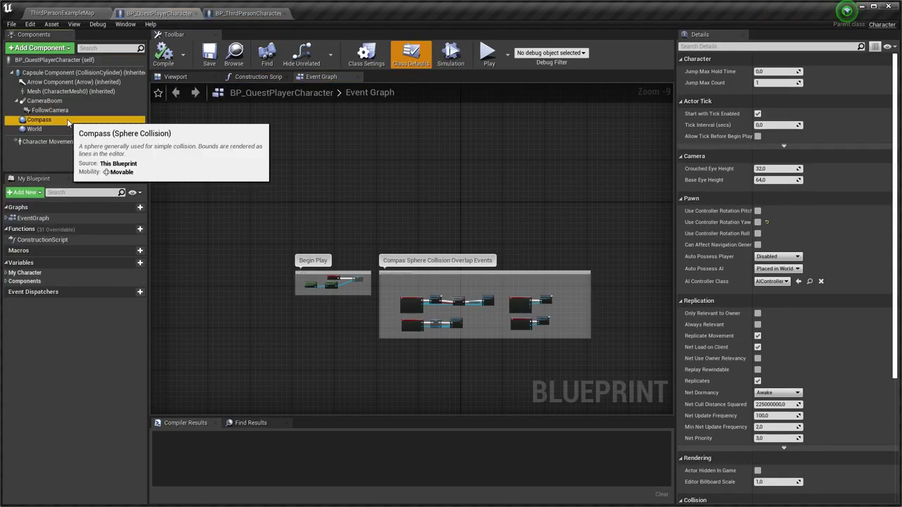
left_click(39, 129, "shift")
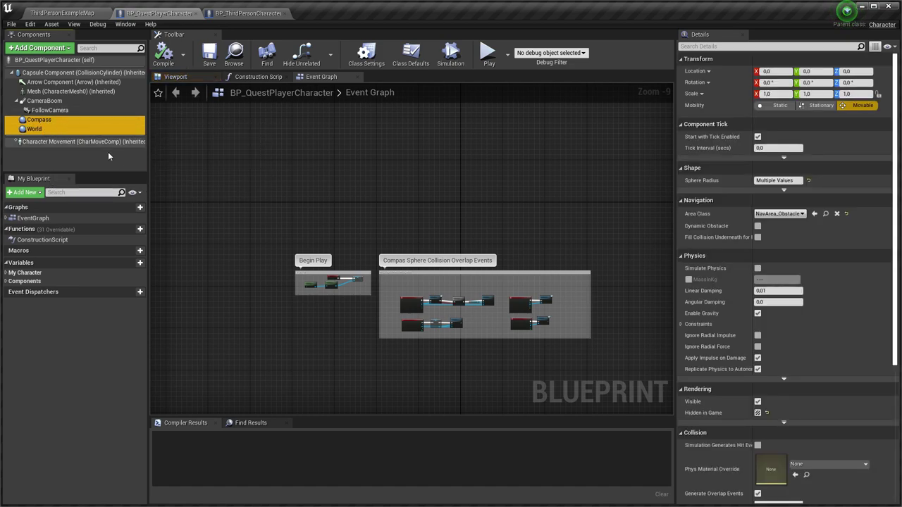
left_click(234, 13)
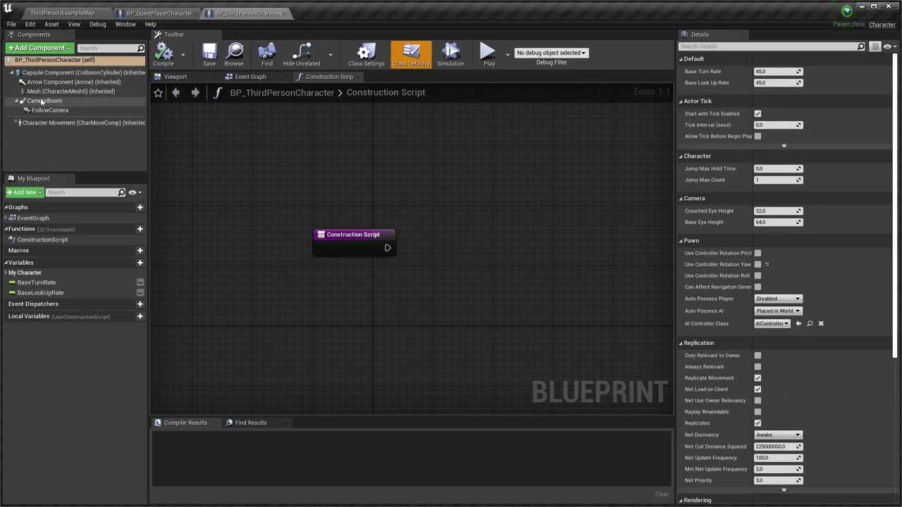
left_click(42, 129)
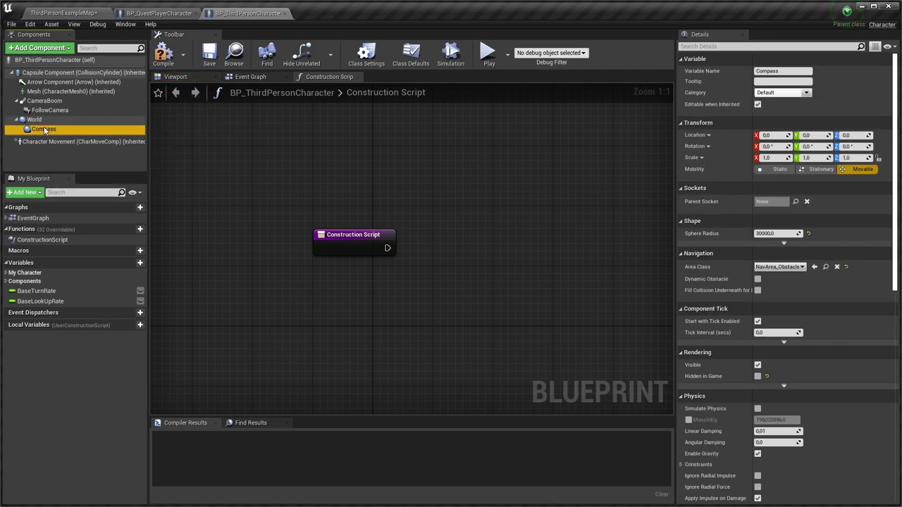
left_click(35, 120)
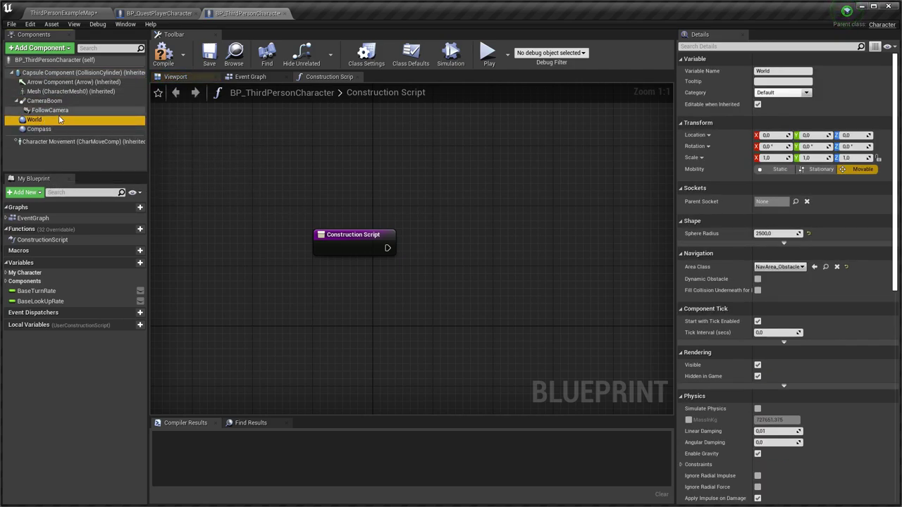
Check World's component tag and set Compass's component tag to Compass, compiling and saving BP_ThirdPersonCharacter
scroll(772, 333, "down", 10)
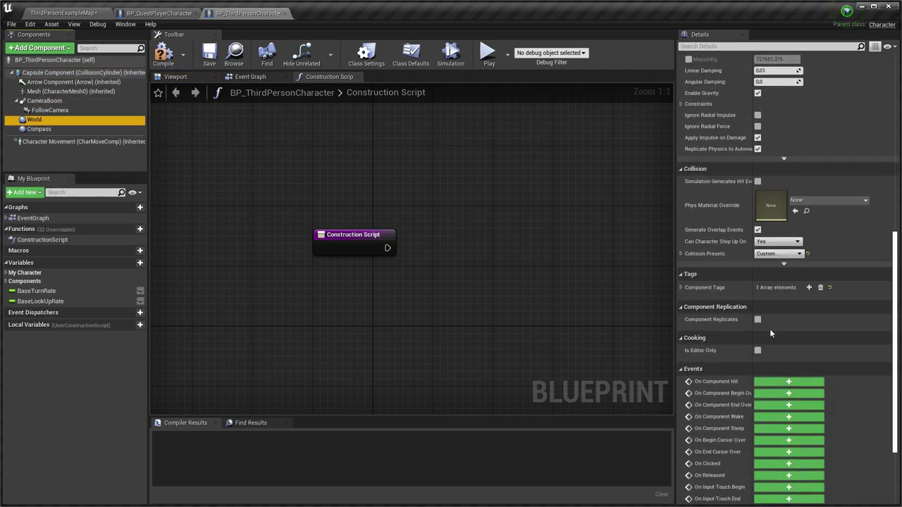
left_click(679, 272)
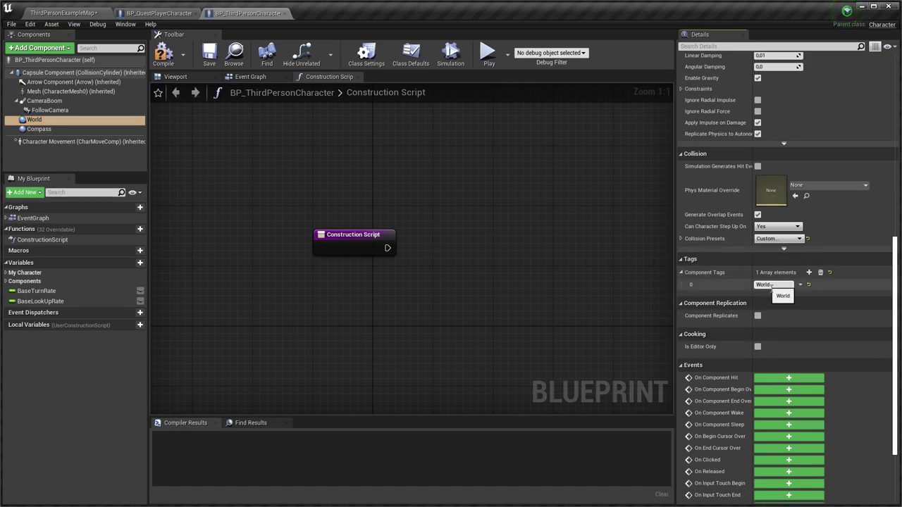
left_click(48, 130)
left_click(773, 284)
type("Compass")
key("Return")
left_click(163, 55)
left_click(209, 54)
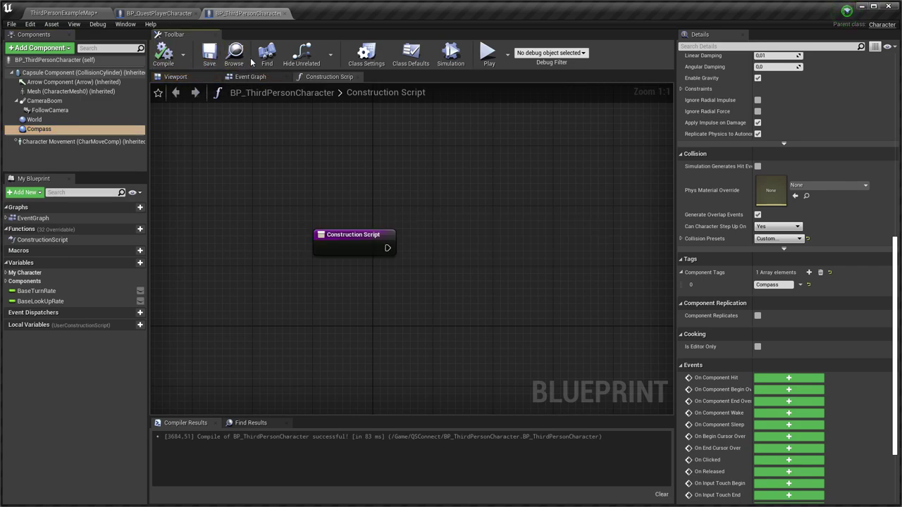
Copy the Begin Play and Compas Sphere Collision Overlap Events node groups from BP_QuestPlayerCharacter's event graph into BP_ThirdPersonCharacter's event graph
left_click(163, 13)
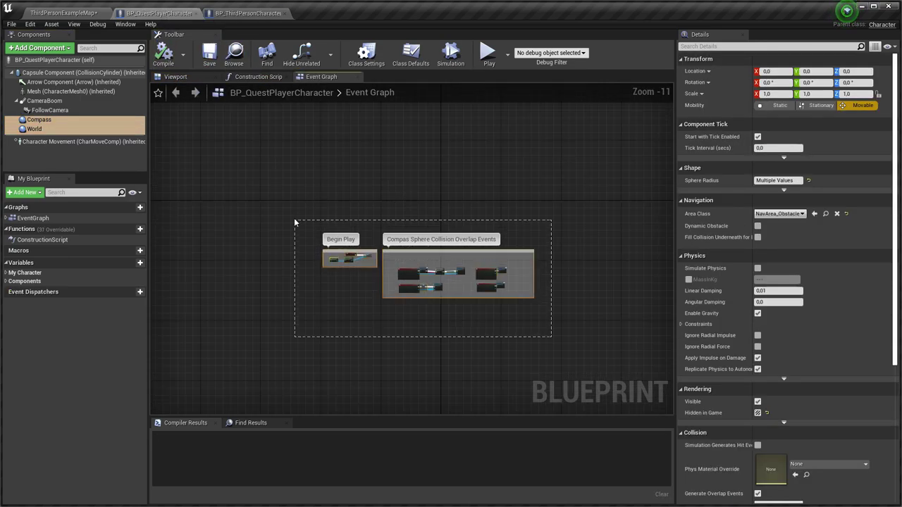
left_click_drag(295, 224, 296, 224)
left_click(248, 13)
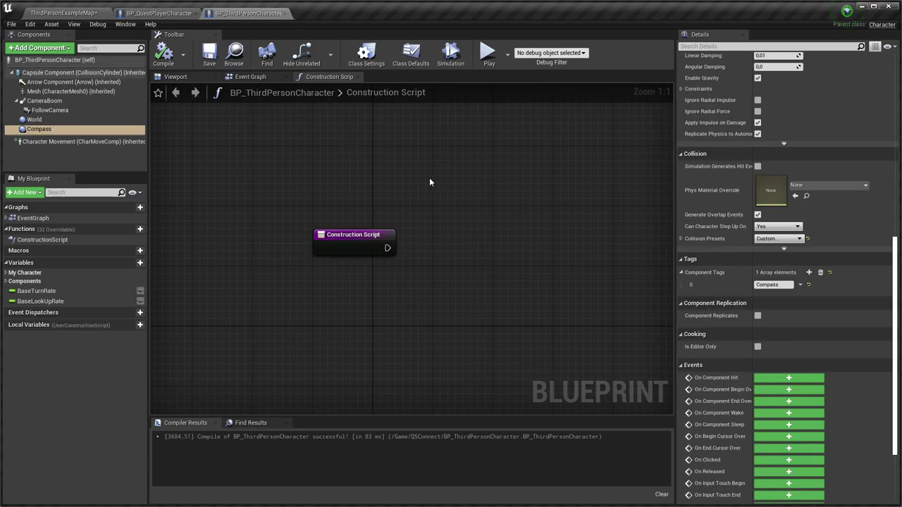
double_click(39, 218)
scroll(354, 254, "down", 12)
right_click_drag(459, 288, 332, 231)
key("ctrl+v")
scroll(247, 271, "up", 2)
scroll(259, 300, "up", 7)
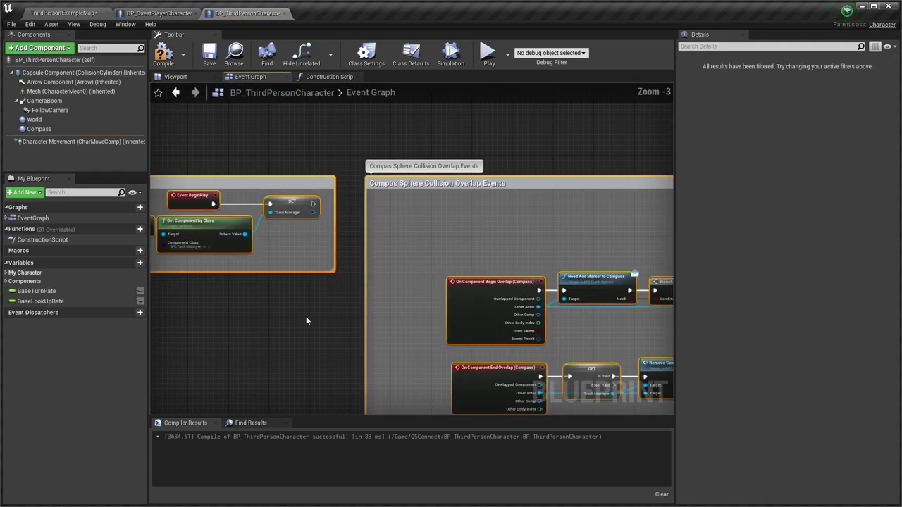
Create the missing TrackManager variable from the pasted Begin Play SET node and compile BP_ThirdPersonCharacter
right_click_drag(300, 316, 394, 312)
left_click(363, 275)
scroll(279, 230, "up", 2)
left_click(431, 195)
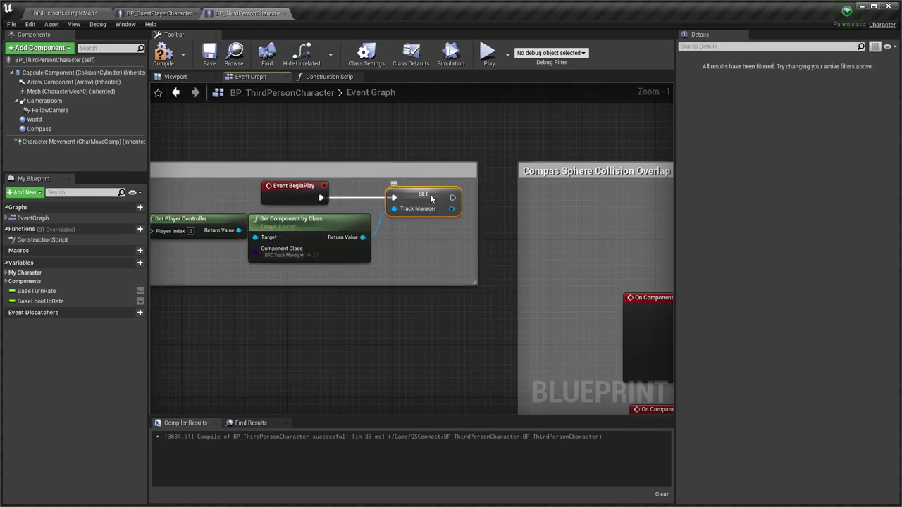
right_click(431, 196)
left_click(459, 220)
right_click_drag(645, 320, 252, 284)
scroll(417, 272, "down", 1)
scroll(252, 284, "down", 2)
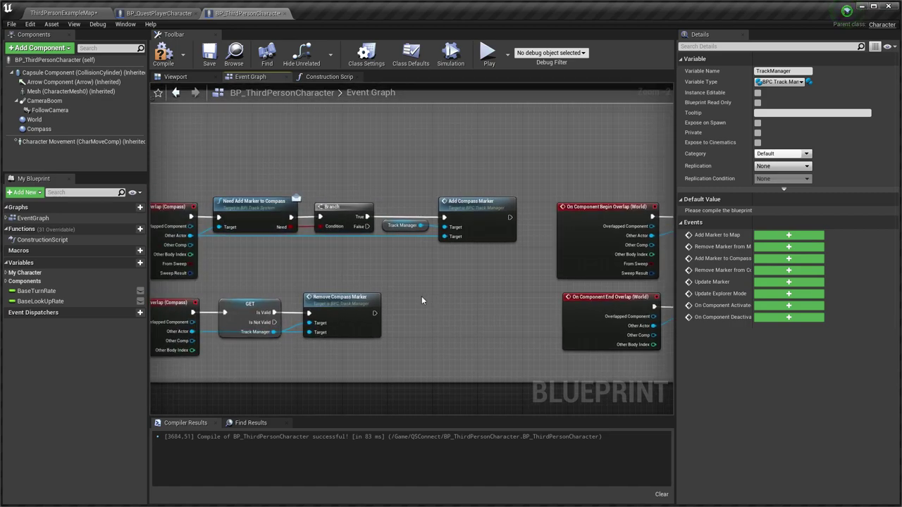
left_click(164, 55)
scroll(280, 171, "down", 3)
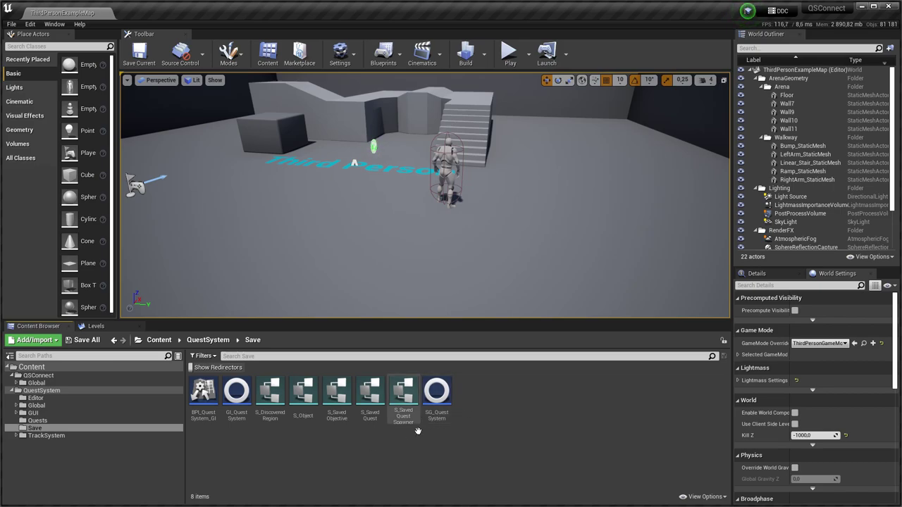
Set the project's Game Instance Class to GI_QuestSystem in the Maps & Modes project settings
left_click(449, 409)
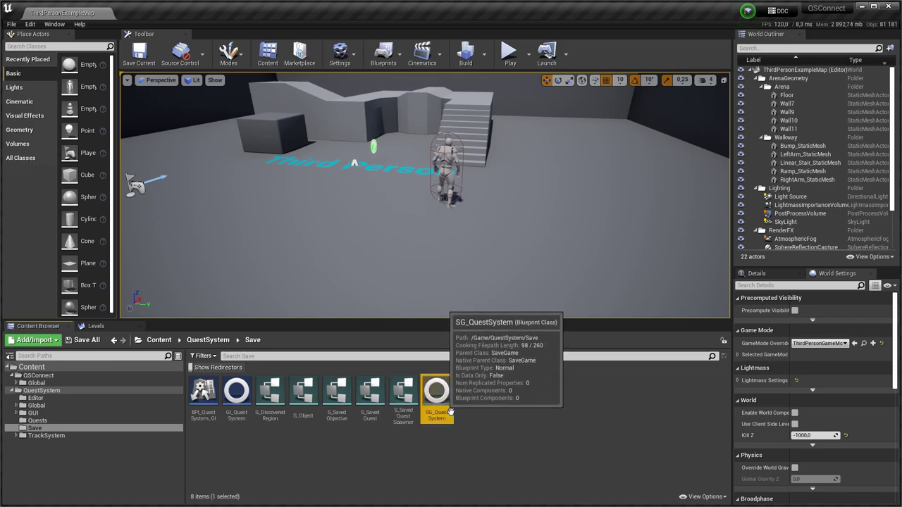
left_click(238, 416)
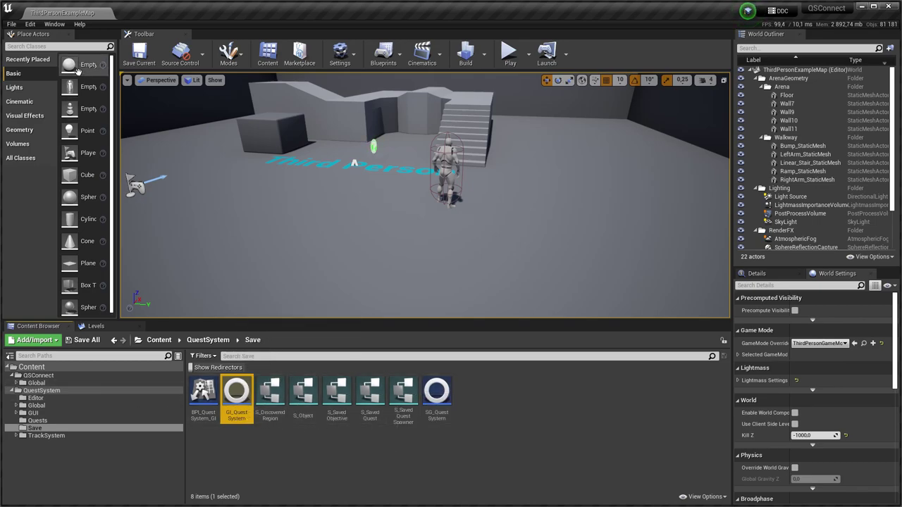
left_click(32, 28)
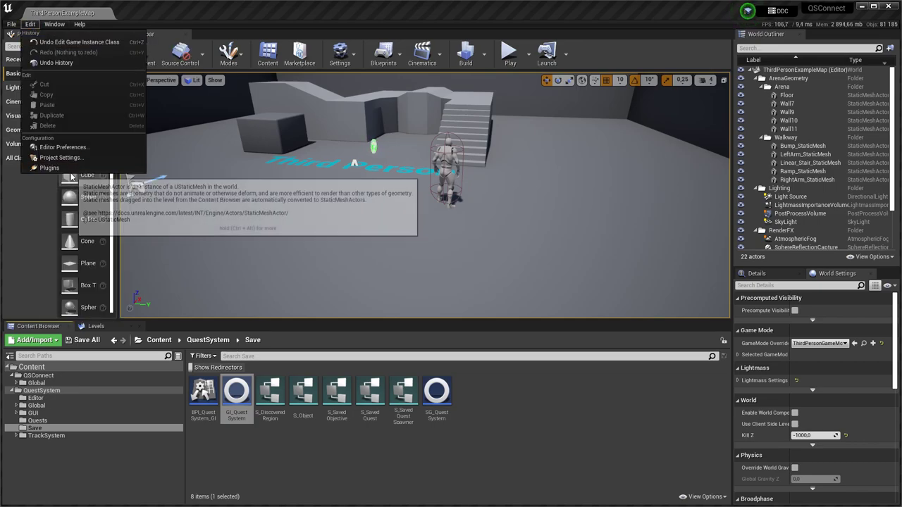
left_click(71, 161)
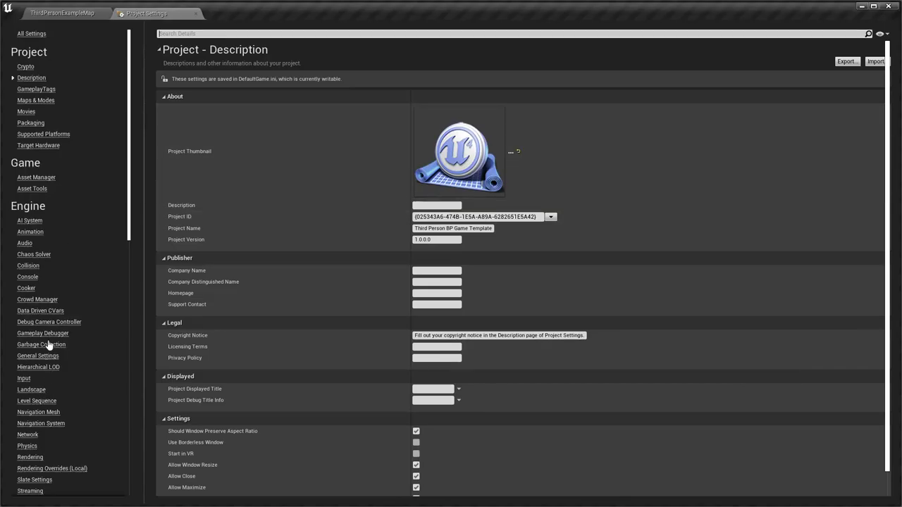
left_click(48, 102)
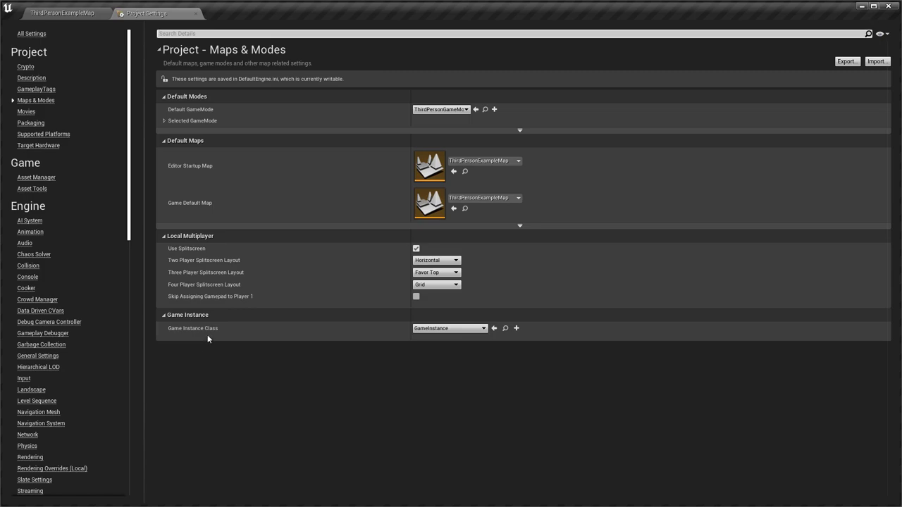
left_click(453, 329)
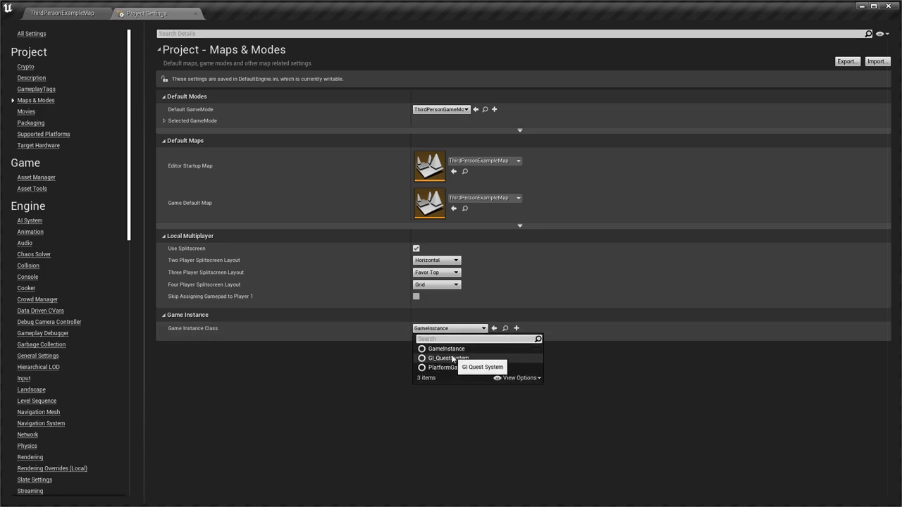
left_click(448, 358)
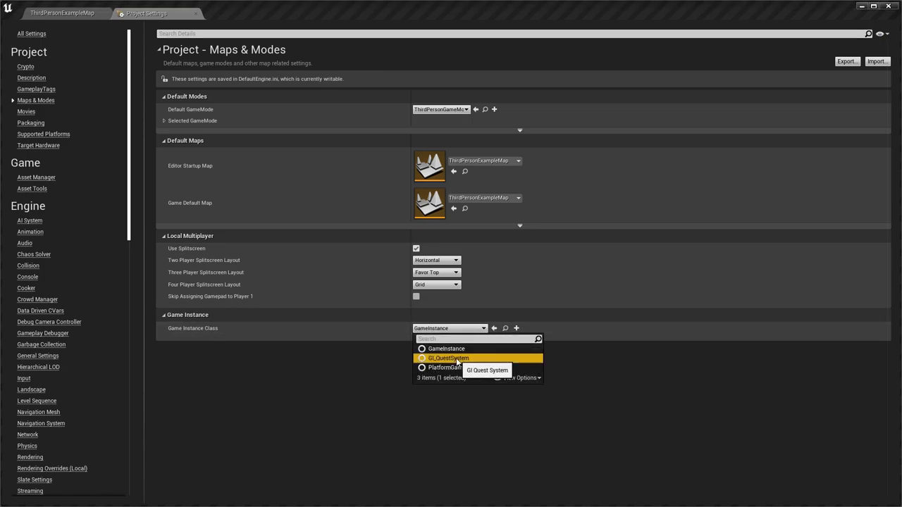
left_click(195, 13)
left_click(291, 461)
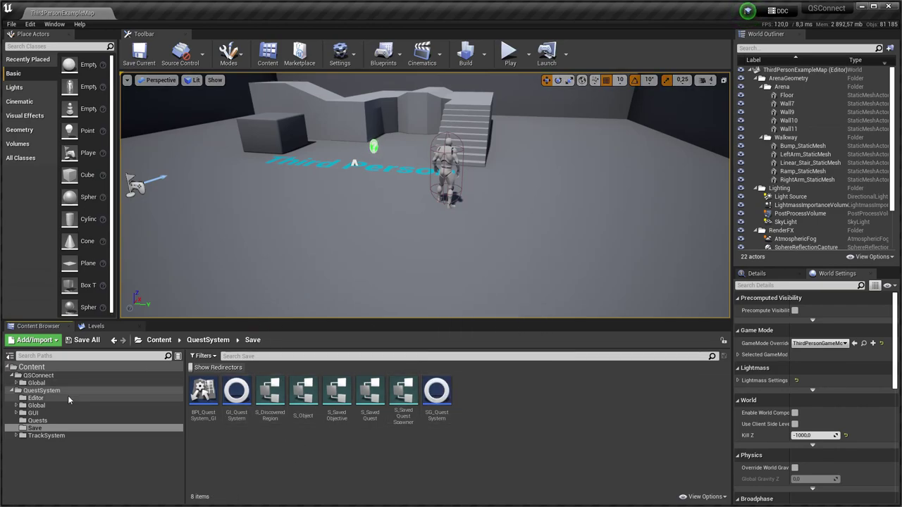
Examine the functions and variables of SG_QuestSystem and the implemented interfaces of GI_QuestSystem, including the Spawner and Region functions
double_click(441, 399)
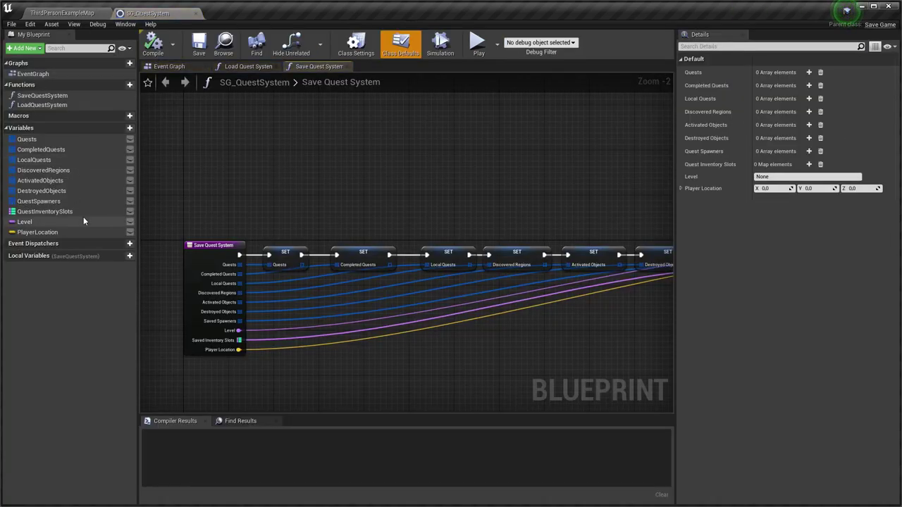
left_click(196, 14)
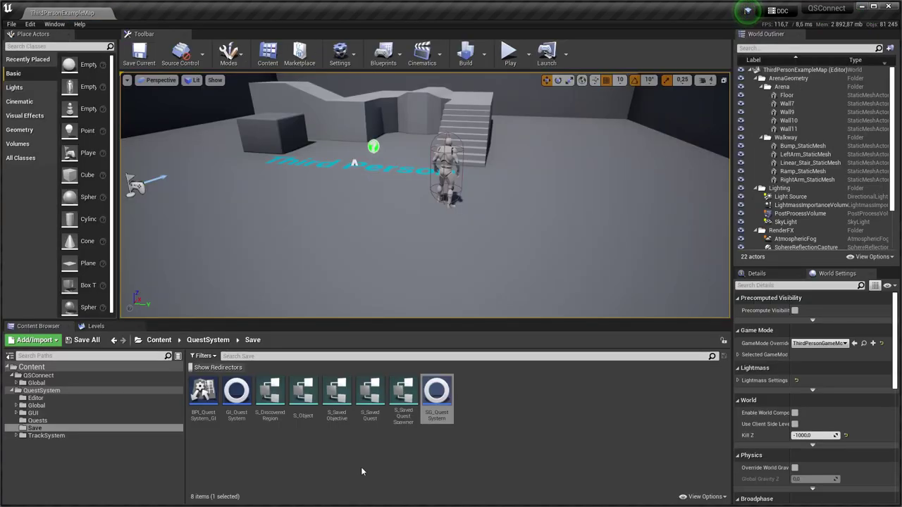
double_click(239, 398)
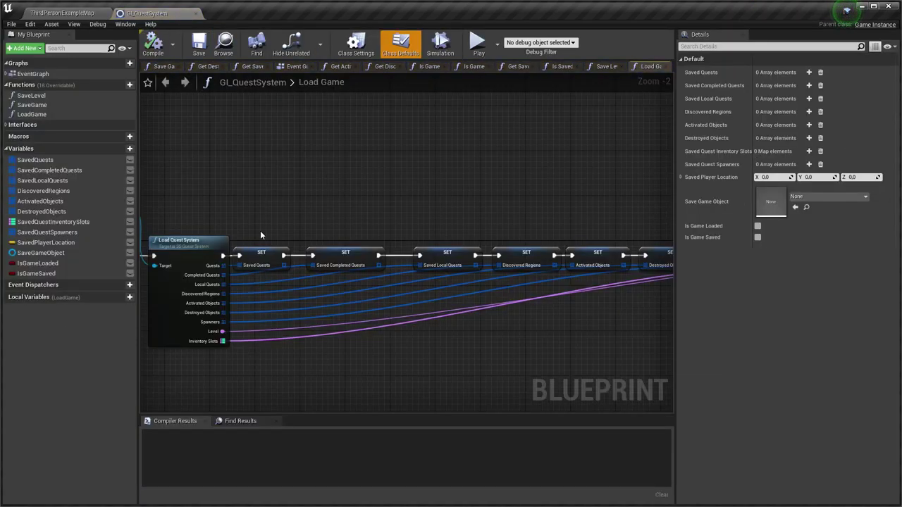
left_click(11, 125)
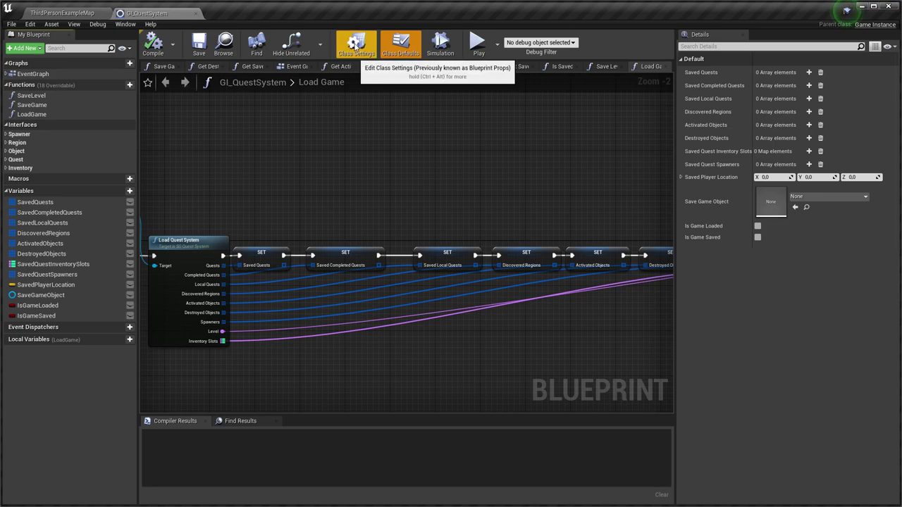
left_click(346, 45)
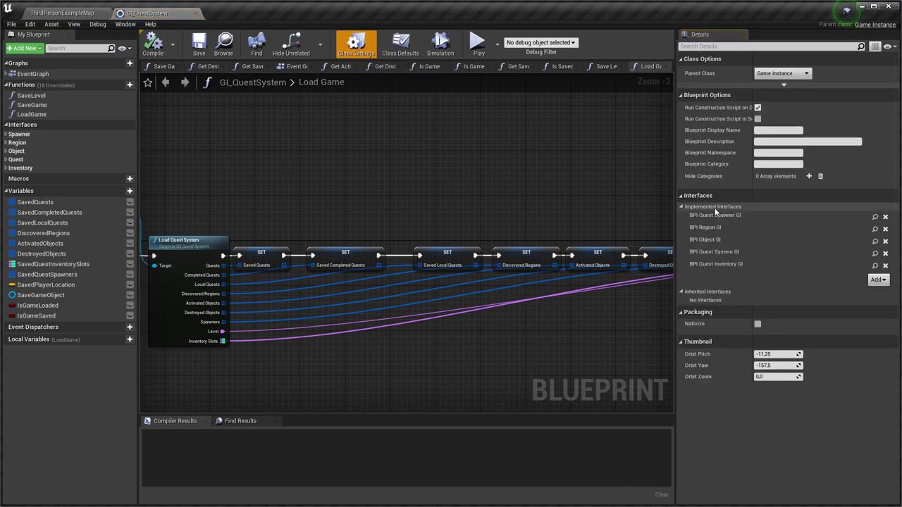
left_click(6, 135)
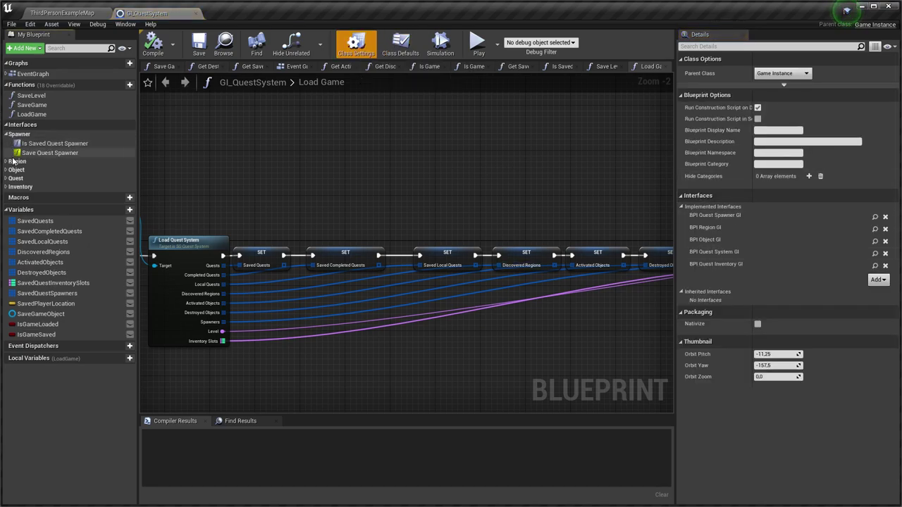
left_click(7, 161)
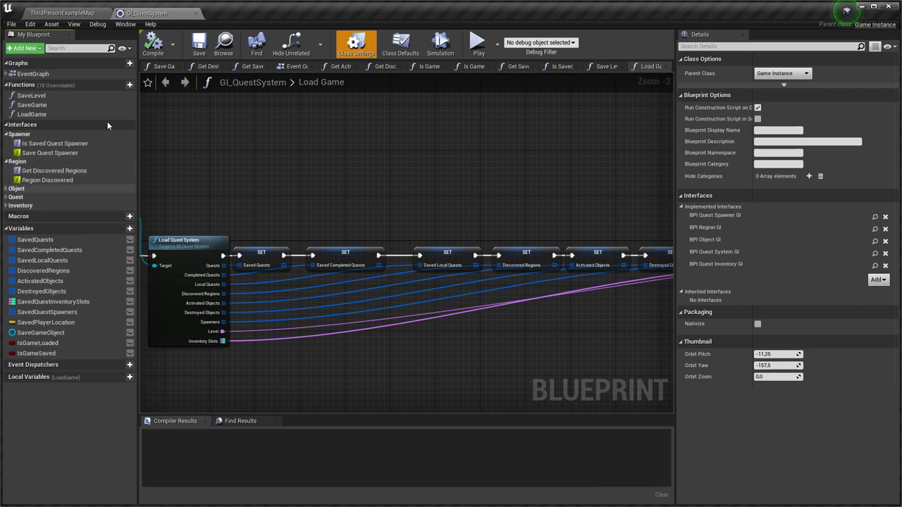
left_click(194, 14)
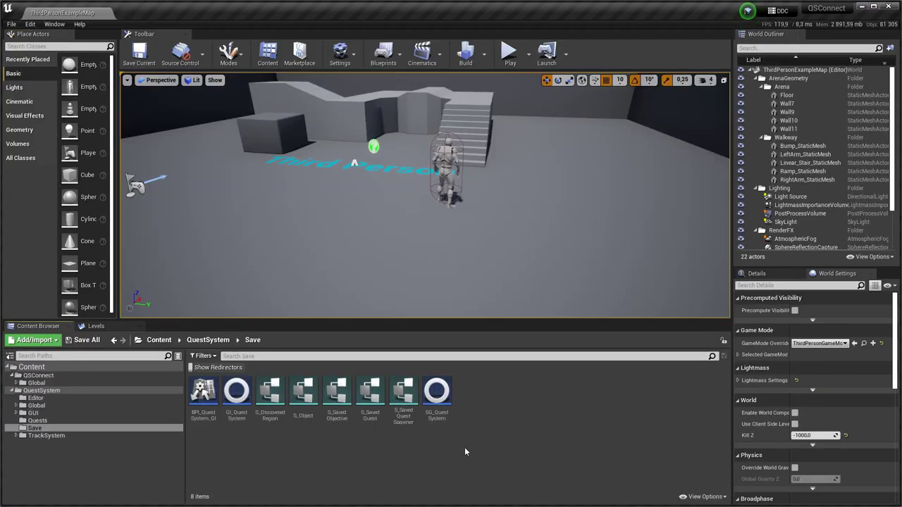
Set the Main level's GameMode Override to ThirdPersonGameMode and save the level
left_click(97, 377)
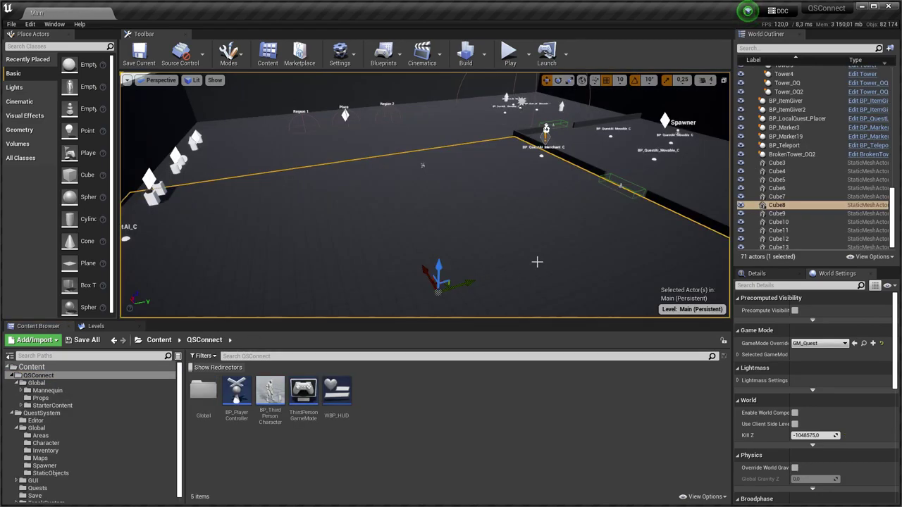
right_click_drag(537, 261, 534, 259)
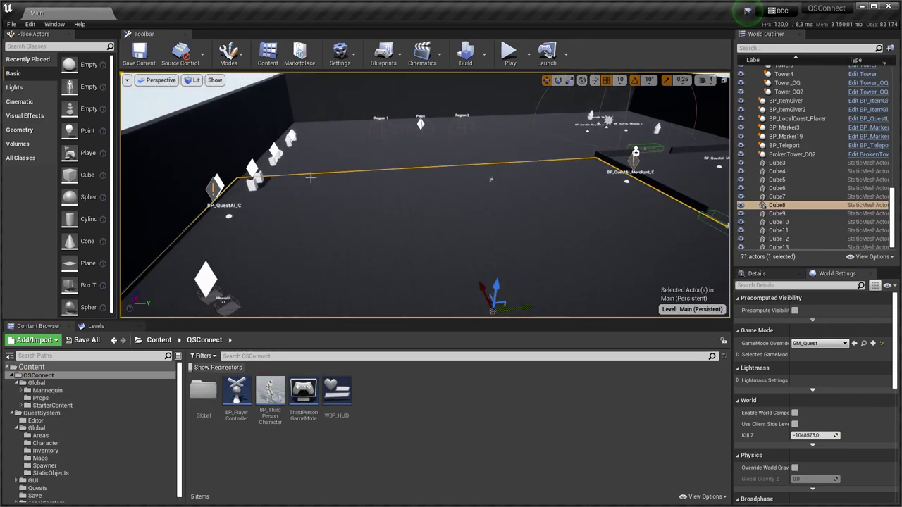
mouse_move(530, 238)
right_mouse_down()
mouse_move(648, 234)
mouse_move(522, 228)
right_mouse_up()
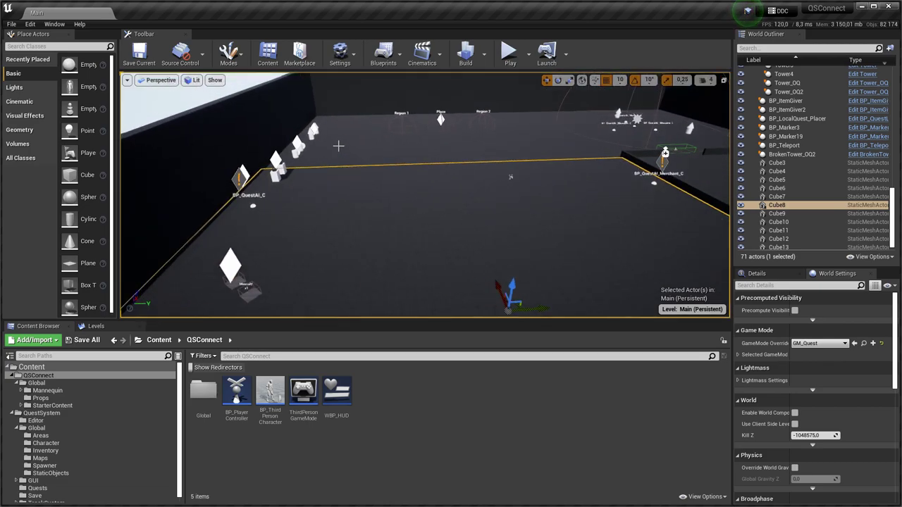
right_click_drag(496, 271, 580, 272)
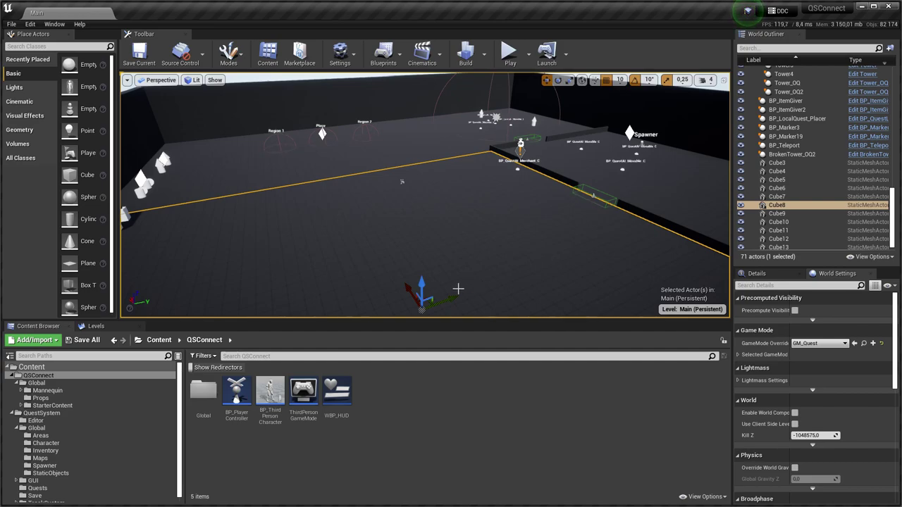
left_click(53, 458)
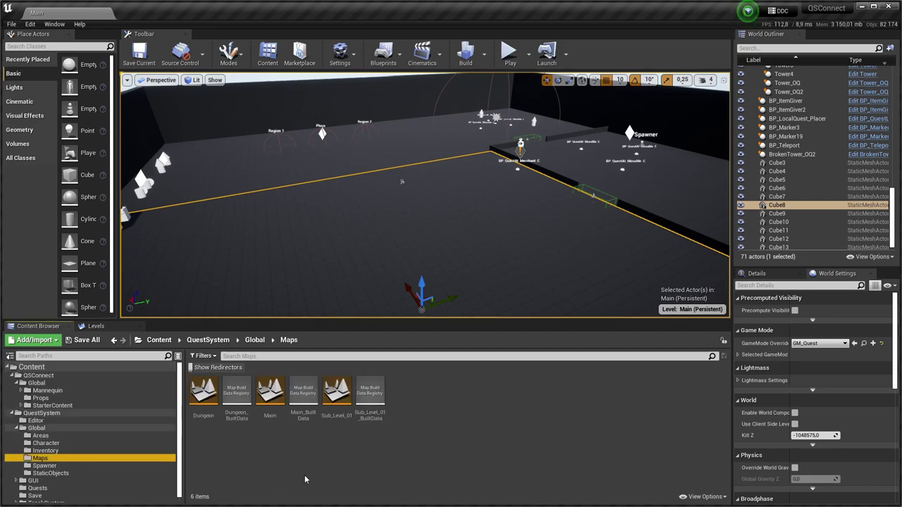
left_click(271, 392)
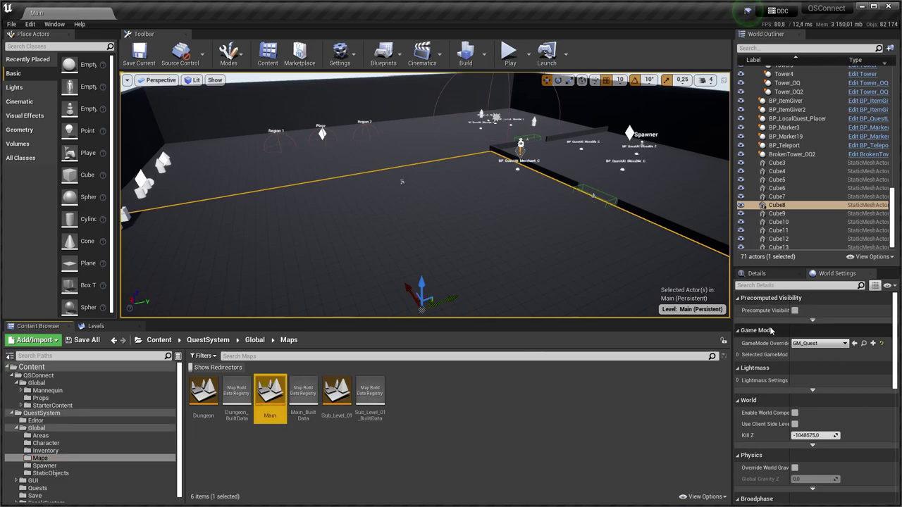
left_click(810, 343)
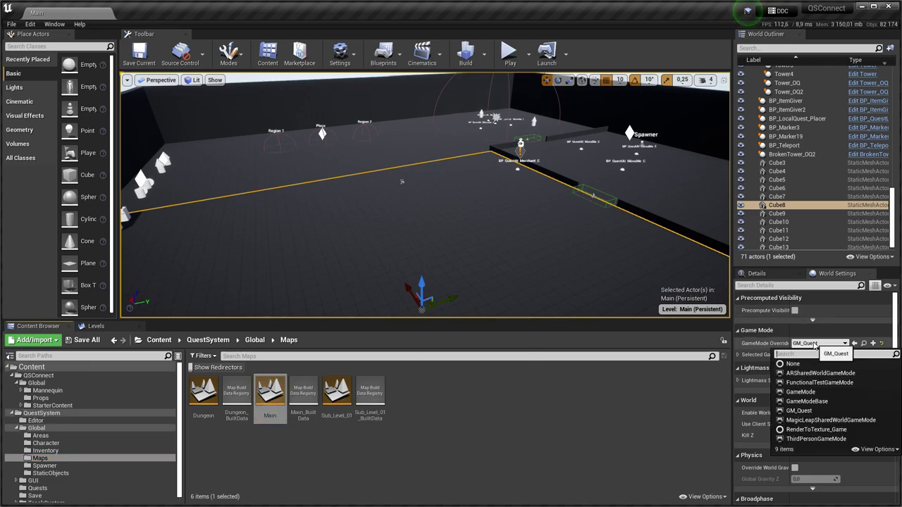
left_click(808, 440)
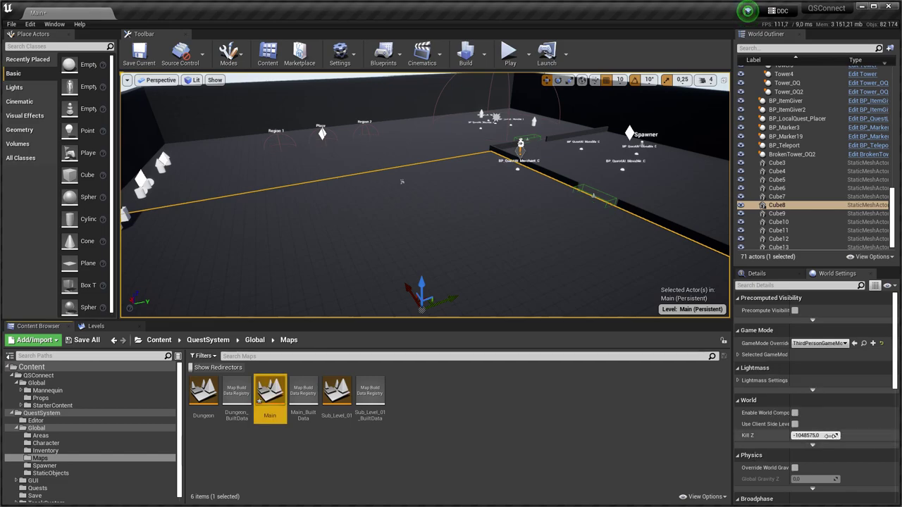
left_click(63, 377)
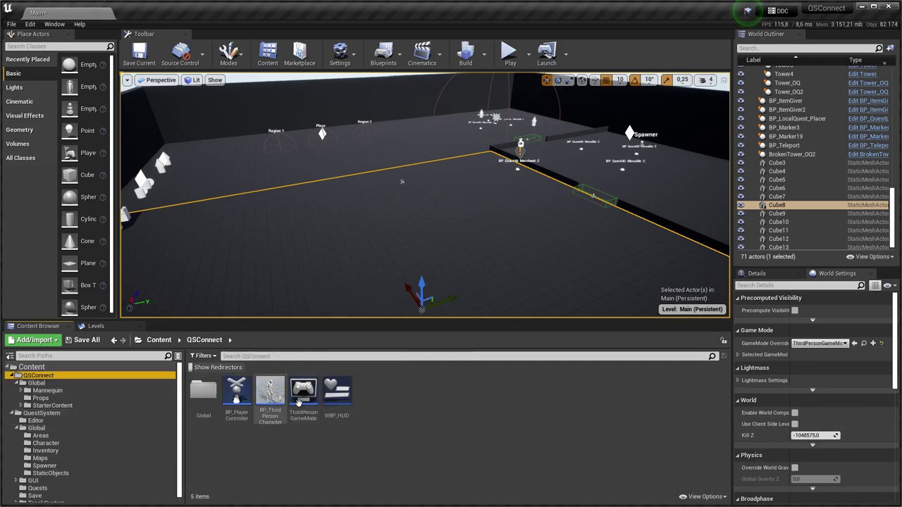
left_click(136, 62)
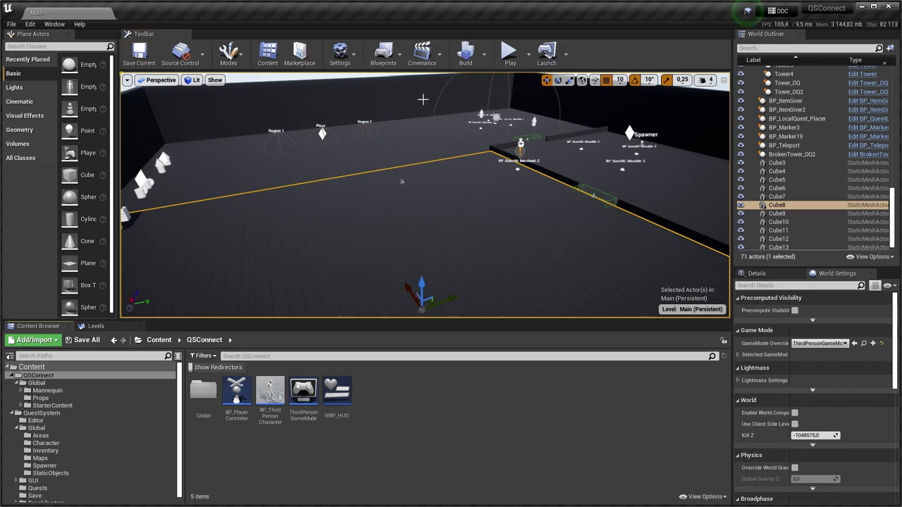
Play-test the Main level by running to the quest character, taking the Objects quest and completing it
left_click(387, 60)
left_click(387, 60)
left_click(517, 60)
left_click(510, 55)
key("w")
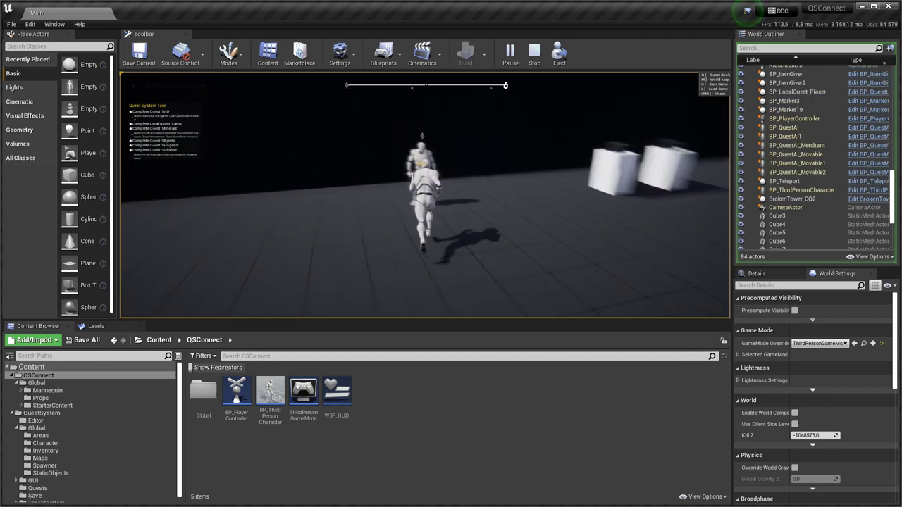
left_click(397, 183)
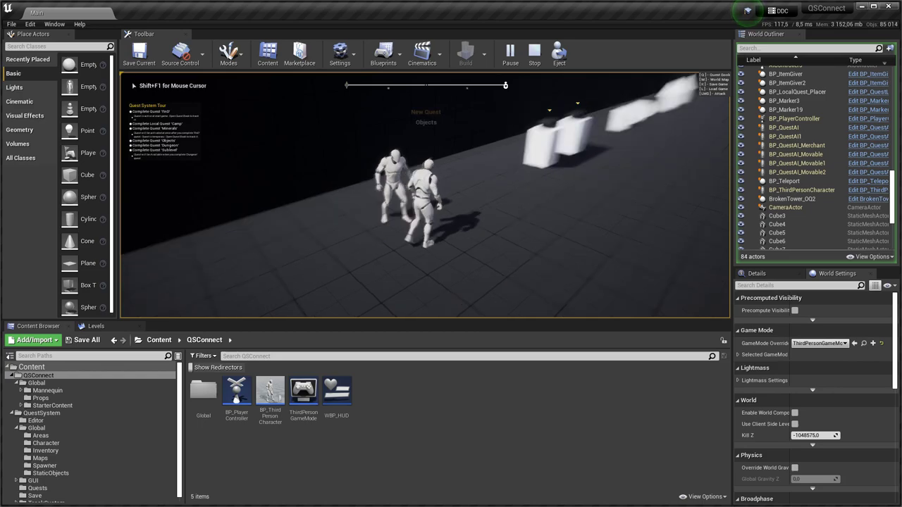
key("r")
key("r")
key("w")
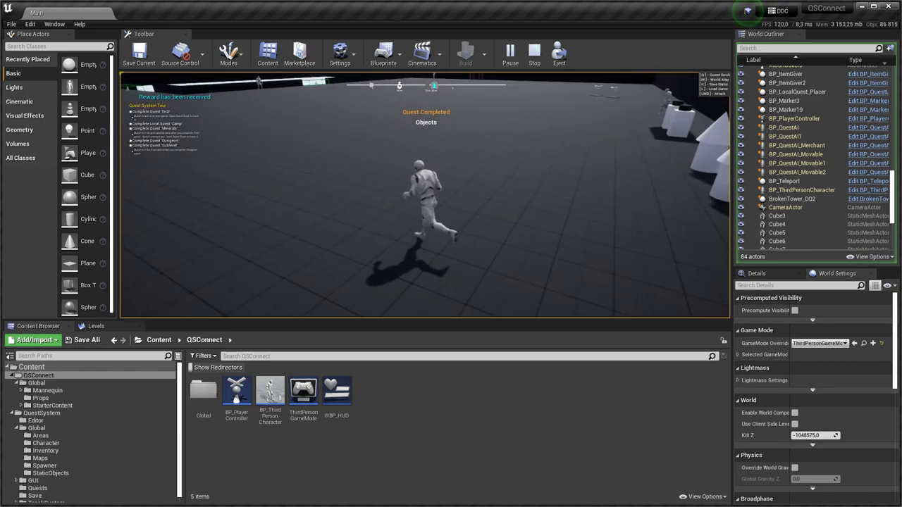
Check the completed Objects quest in the in-game quest book, close the book and end the play session
key("q")
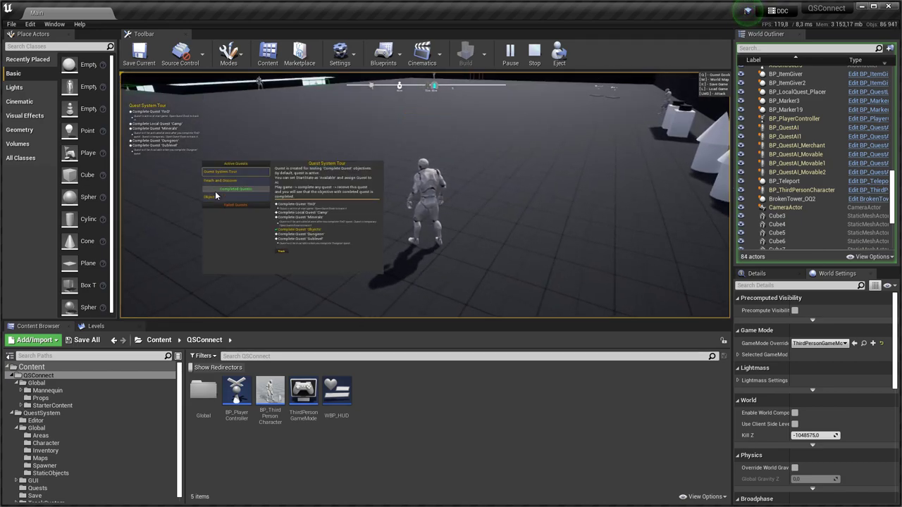
left_click(247, 201)
key("q")
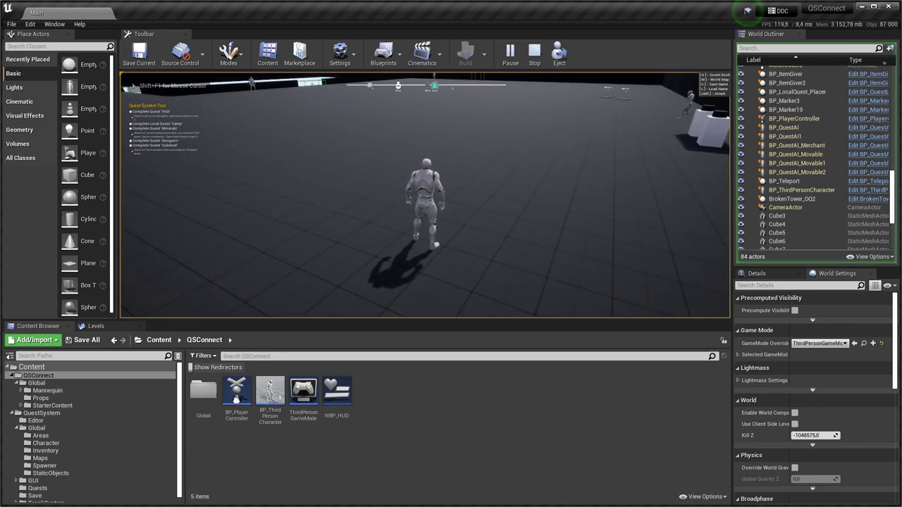
key("Escape")
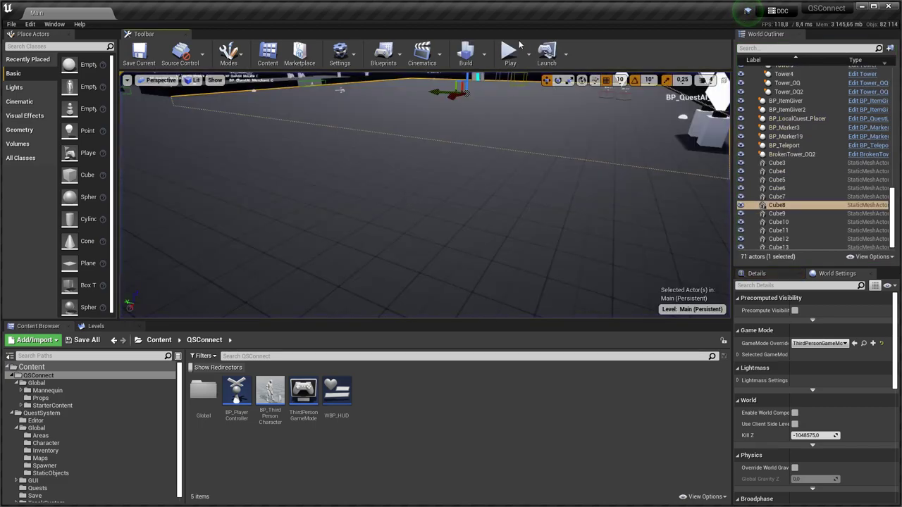
Play the Main level again, check the Objects quest's details in the quest book and stop playing
left_click(511, 53)
left_click(473, 117)
key("w")
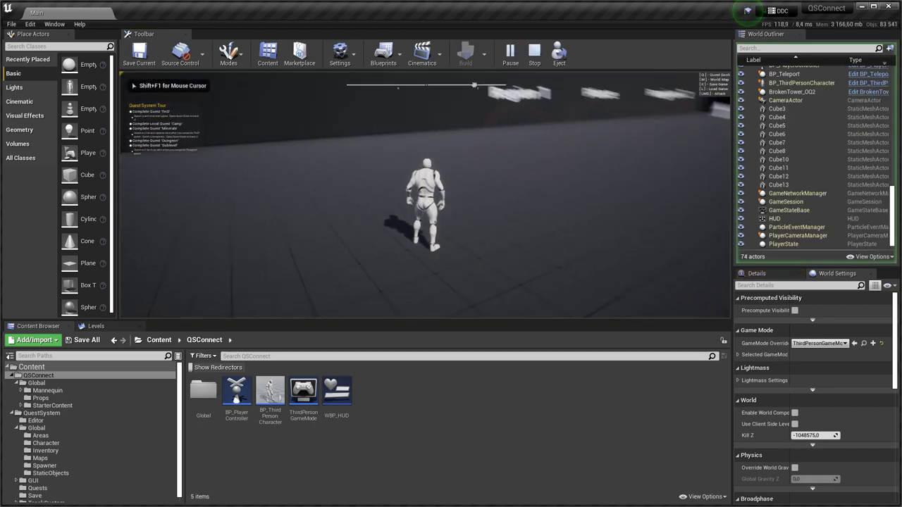
key("q")
left_click(246, 196)
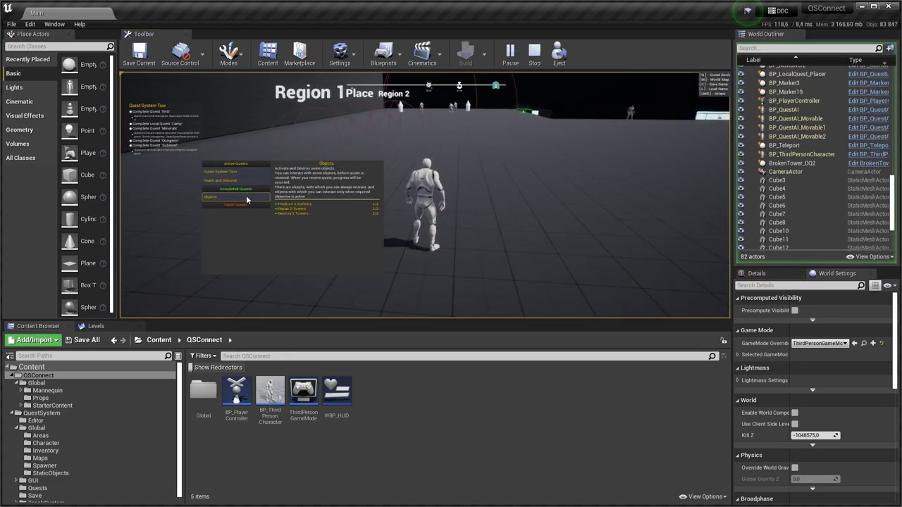
key("Escape")
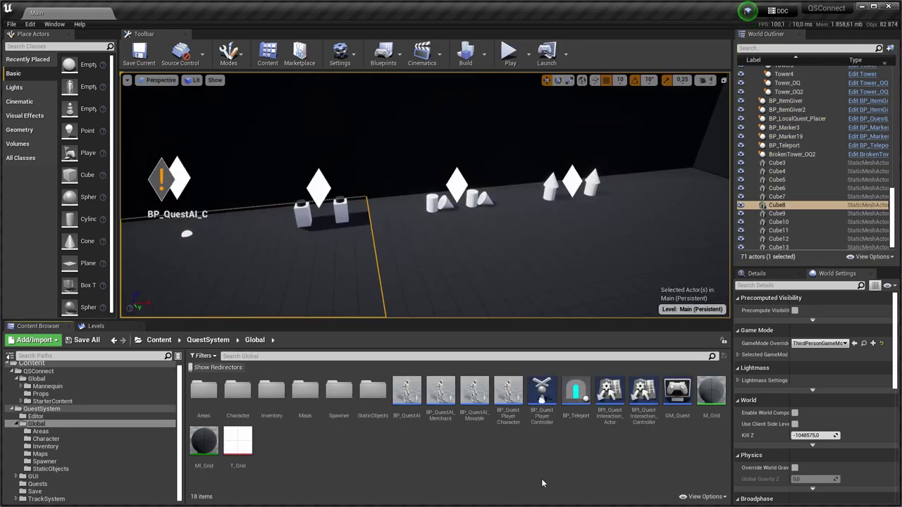
Examine the functions of the BPI_QuestInteraction_Actor interface and how BP_PlayerController's Event Graph uses them, including the Check Target In Front section
double_click(619, 418)
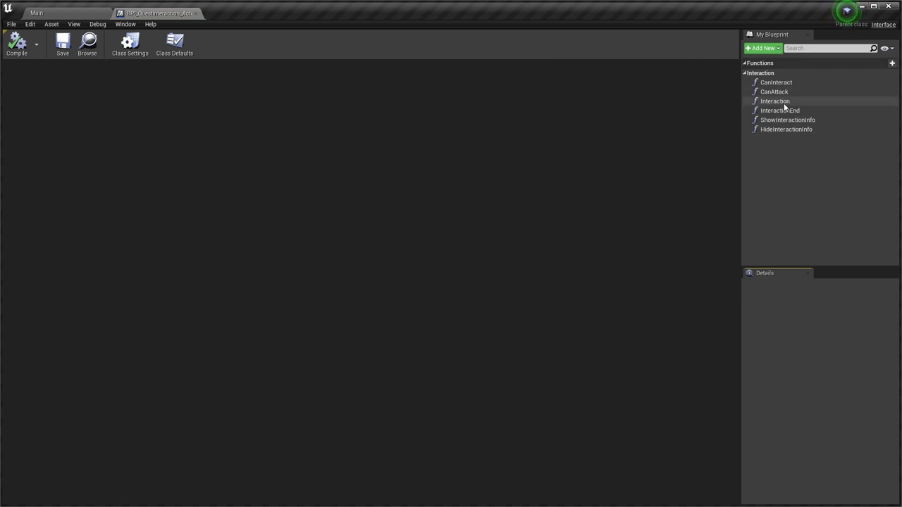
left_click(196, 13)
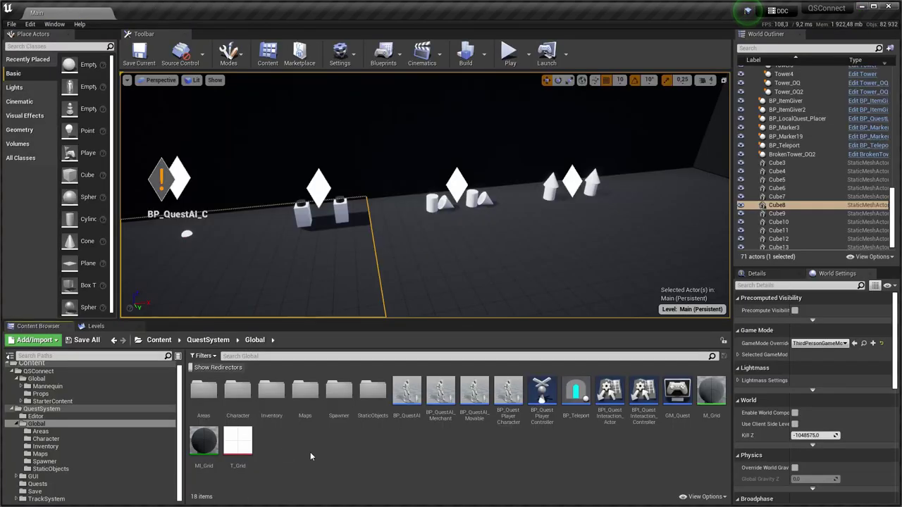
left_click(38, 370)
double_click(236, 394)
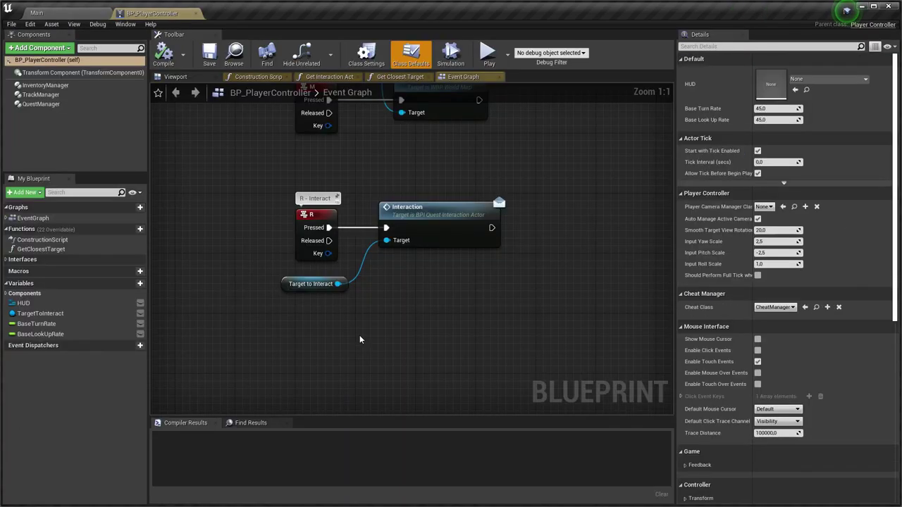
scroll(451, 274, "down", 10)
right_click_drag(474, 260, 310, 324)
scroll(395, 211, "up", 4)
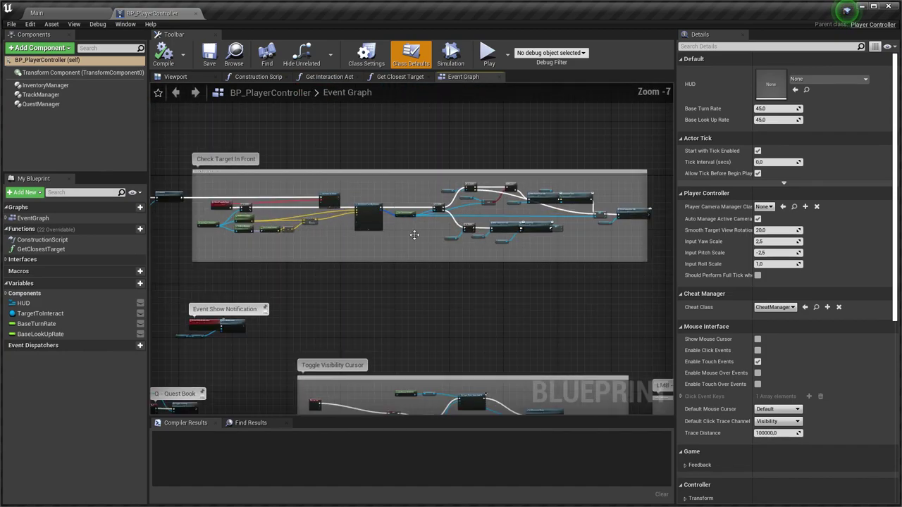
scroll(576, 215, "up", 3)
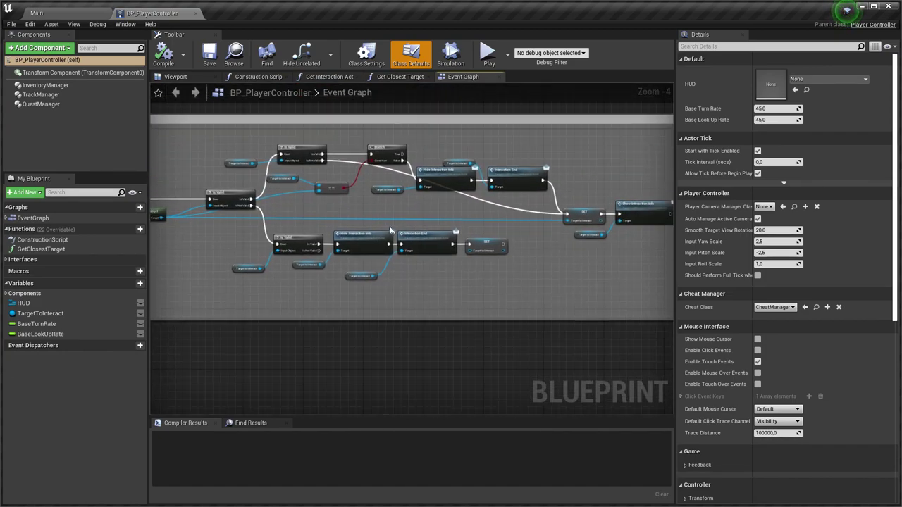
right_click_drag(398, 189, 377, 194)
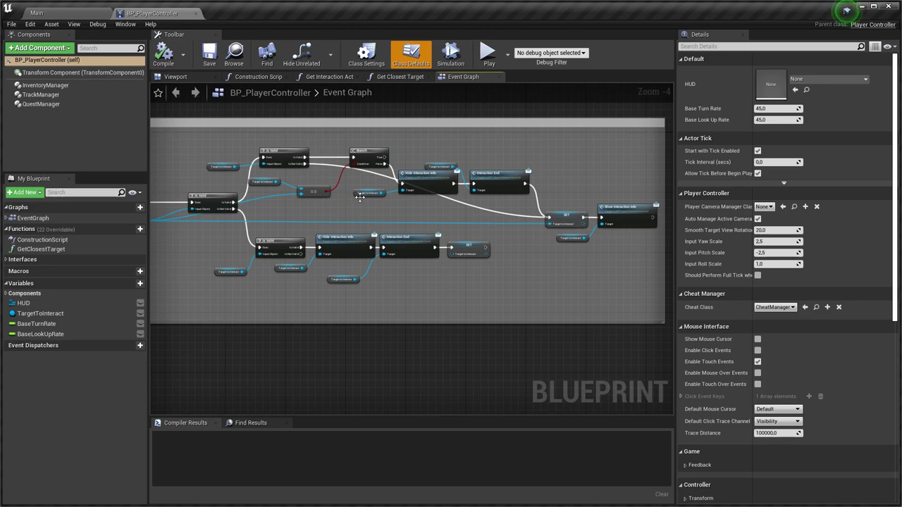
right_click_drag(319, 228, 549, 118)
right_click_drag(157, 404, 363, 286)
scroll(363, 286, "down", 4)
right_click_drag(258, 396, 379, 299)
scroll(379, 299, "up", 8)
right_click_drag(355, 346, 329, 286)
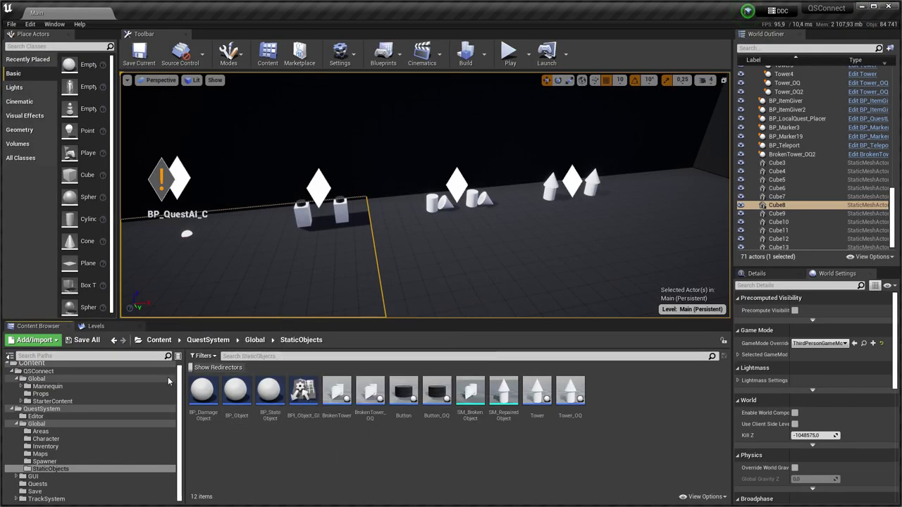
Open the BP_Object blueprint from the StaticObjects folder and inspect its interface functions and class settings
double_click(236, 391)
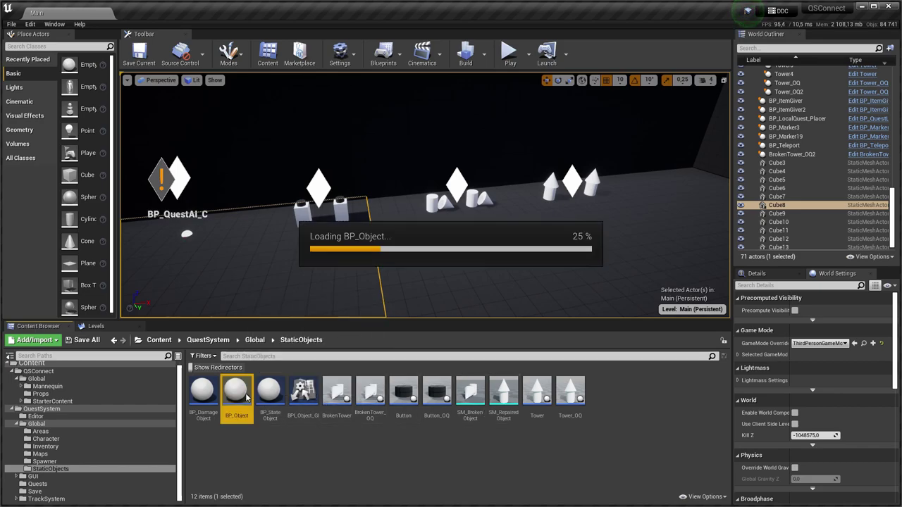
left_click(6, 250)
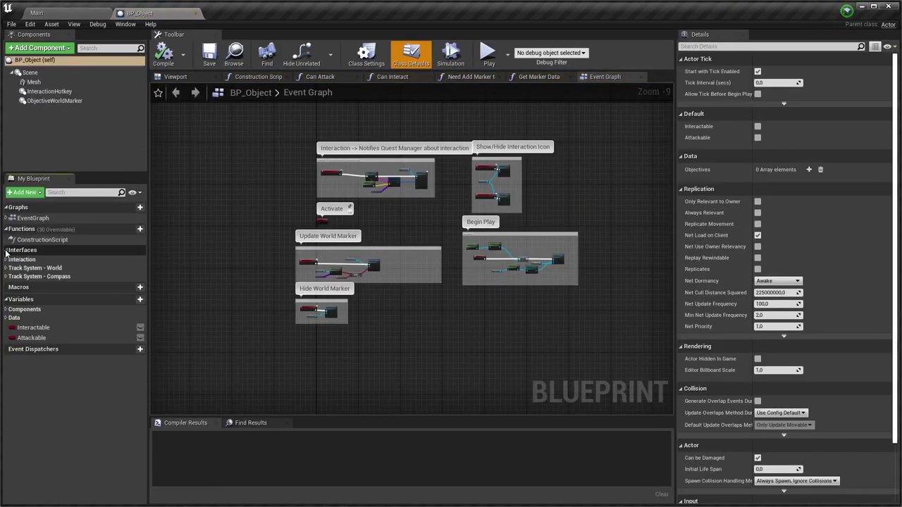
left_click(7, 259)
left_click(366, 55)
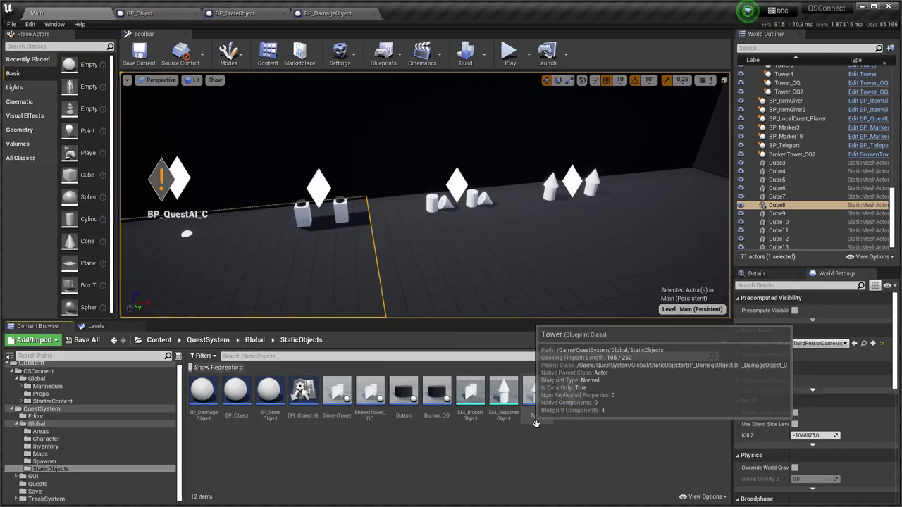
Compare the Event Graphs of BP_Object, BP_StateObject and BP_DamageObject, and return to the Main level
left_click(173, 14)
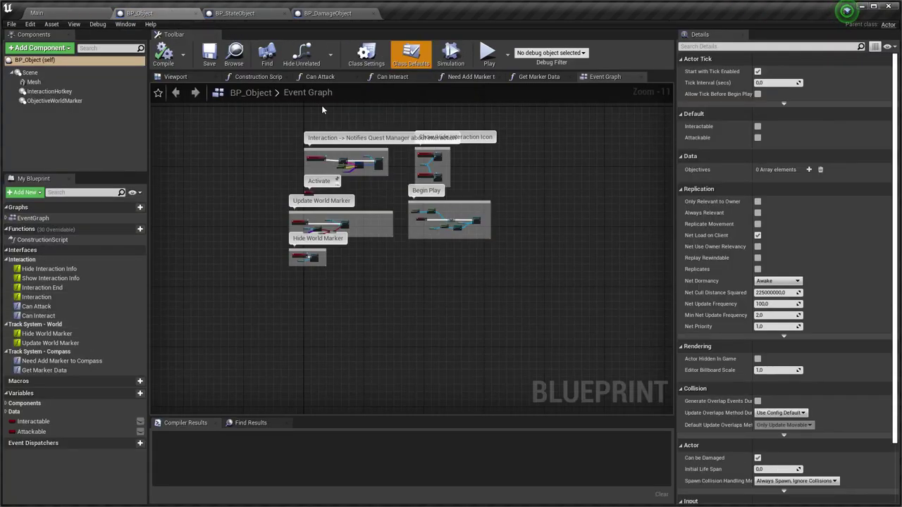
left_click(236, 14)
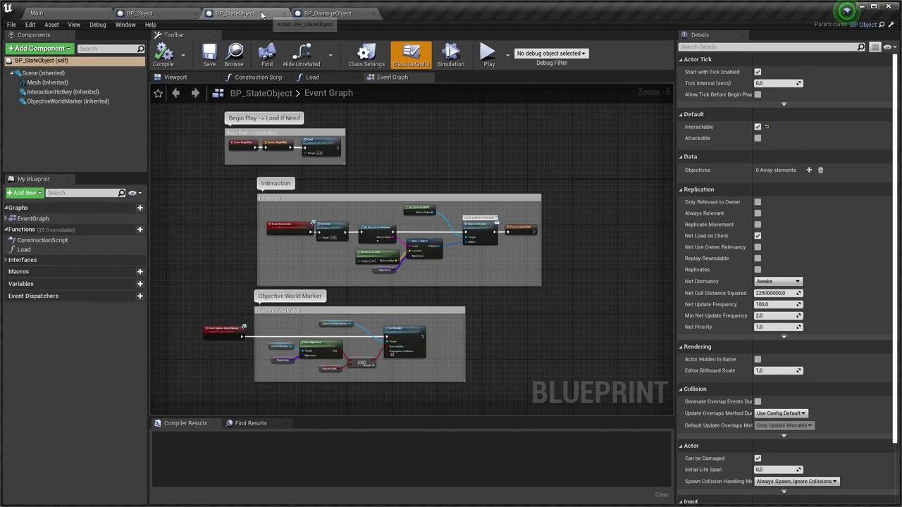
left_click(328, 13)
left_click(155, 14)
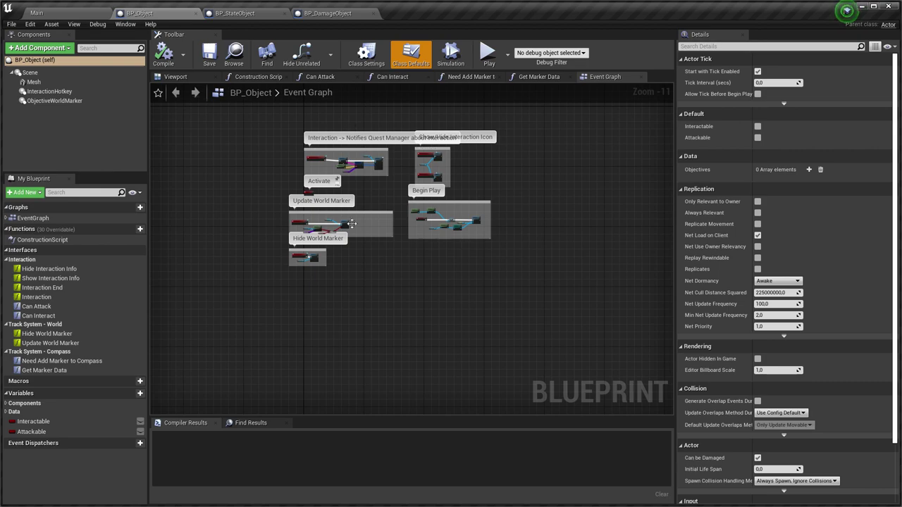
left_click(259, 15)
left_click(328, 13)
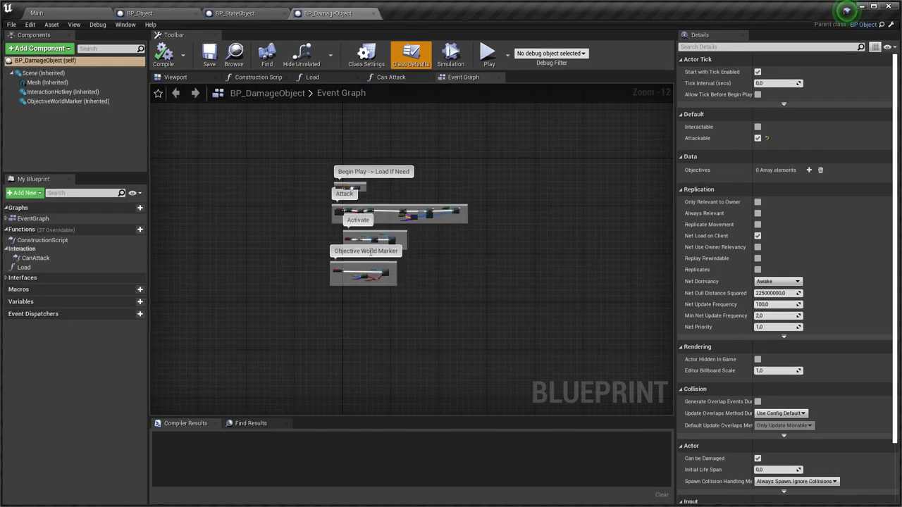
left_click(77, 14)
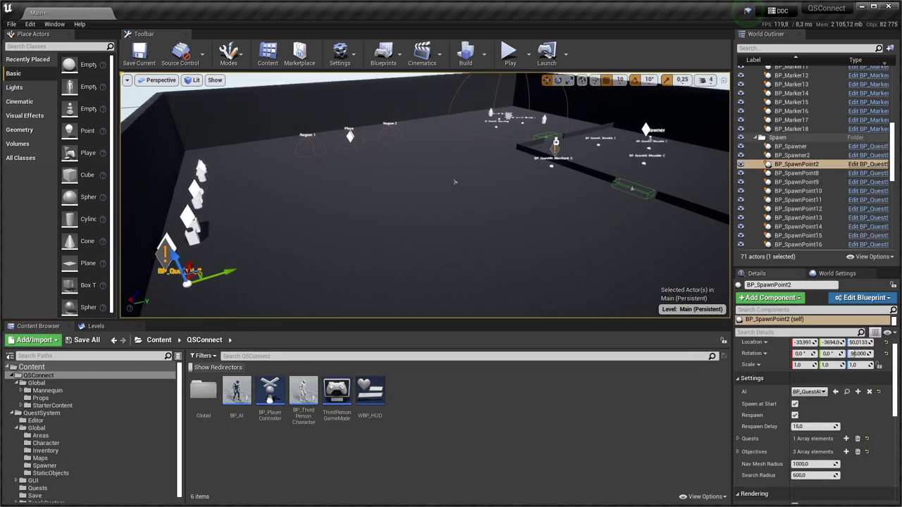
Look over the placed spawn points in the Main level and locate the BP_QuestSpawnPoint blueprint in QuestSystem's Global/Spawner folder
right_click_drag(527, 285, 479, 282)
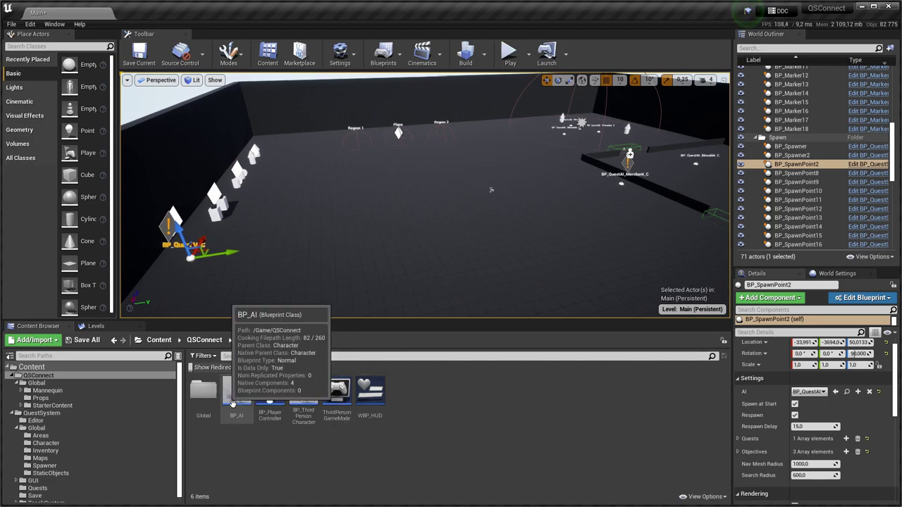
mouse_move(447, 264)
right_mouse_down()
mouse_move(423, 195)
mouse_move(445, 262)
right_mouse_up()
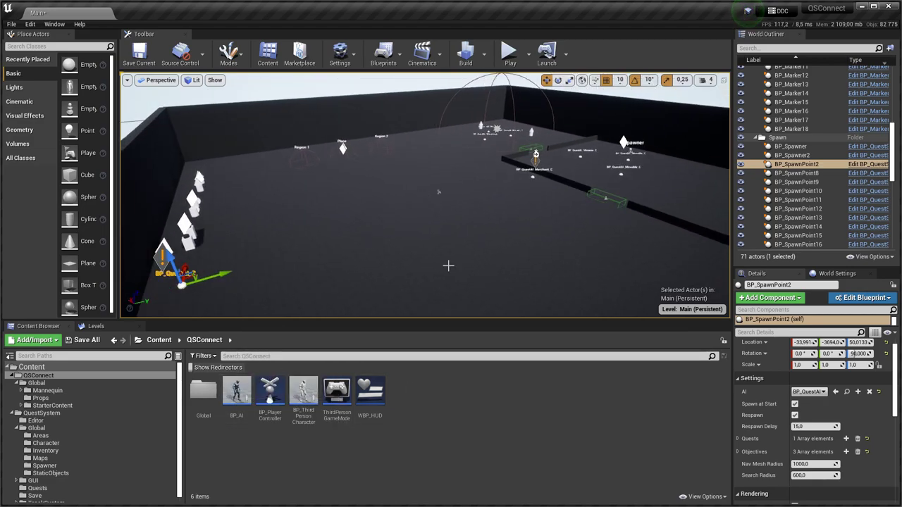
left_click(74, 466)
right_click_drag(382, 256, 382, 256)
left_click(237, 394)
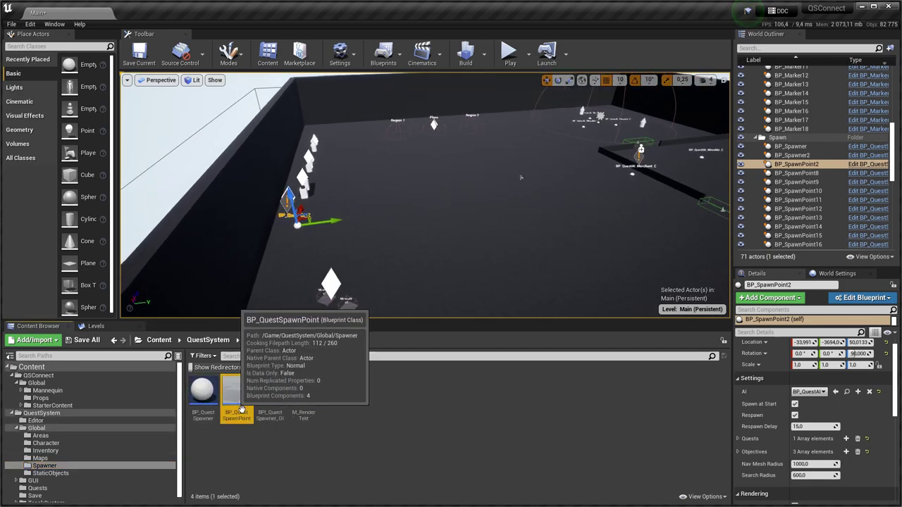
right_click_drag(444, 265, 444, 264)
right_click_drag(231, 195, 231, 194)
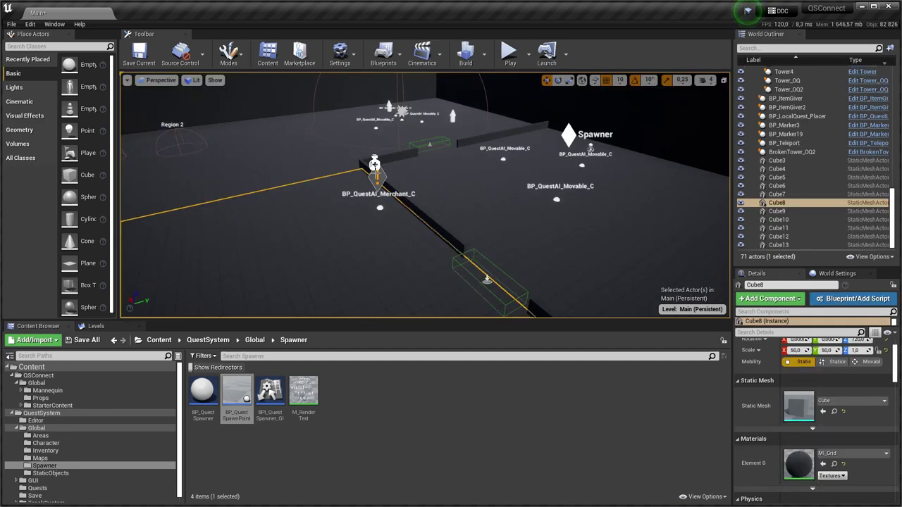
Inspect the Related Quests of the marker above the merchant spawn point and the Objectives of BP_SpawnPoint14
left_click(374, 164)
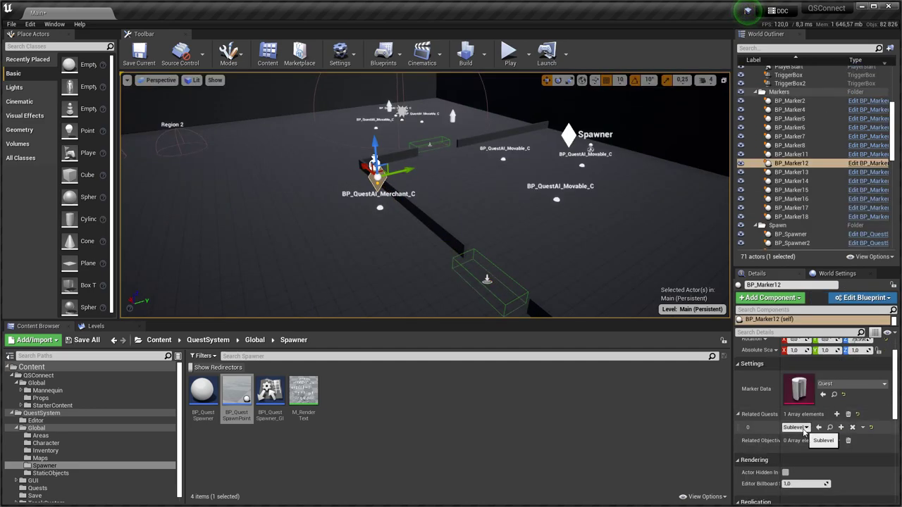
left_click(561, 205)
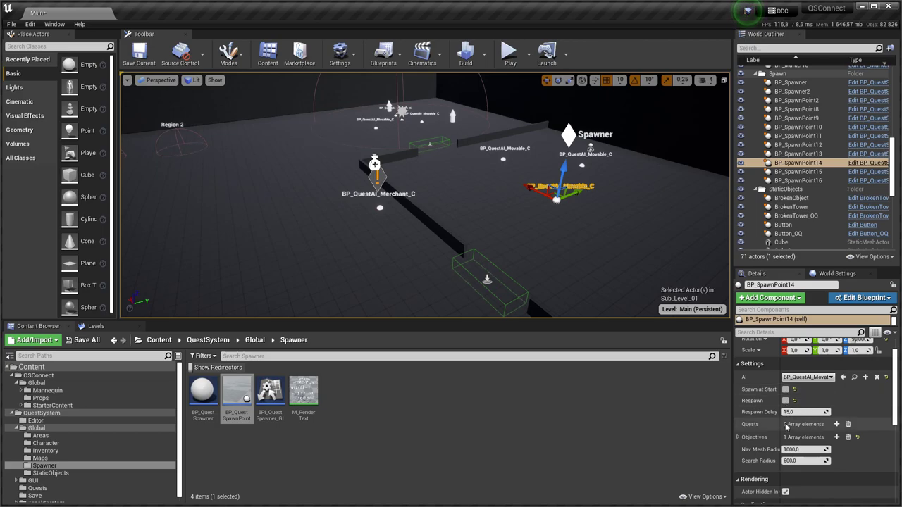
left_click(738, 438)
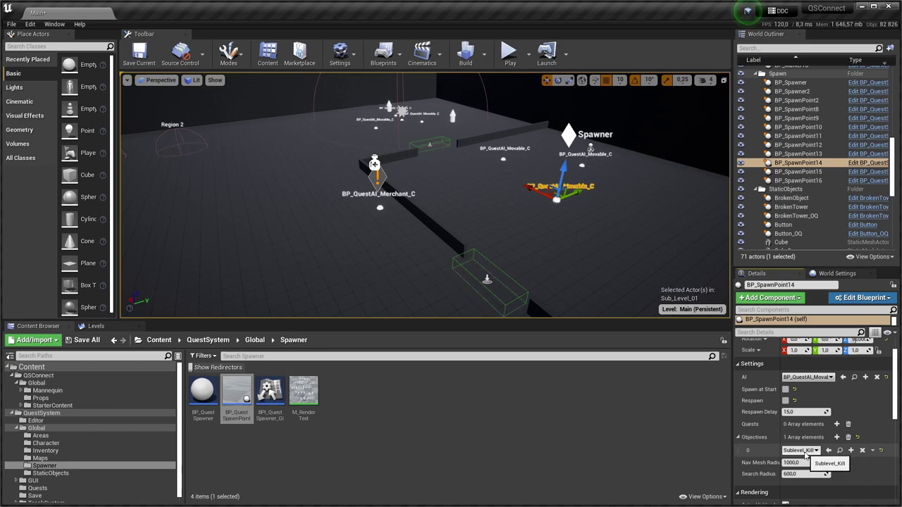
Examine the Initialize logic in BP_QuestSpawnPoint's Event Graph, including the Has Objectives check, Spawn call and Bind Event to Spawn
double_click(241, 399)
scroll(283, 323, "down", 3)
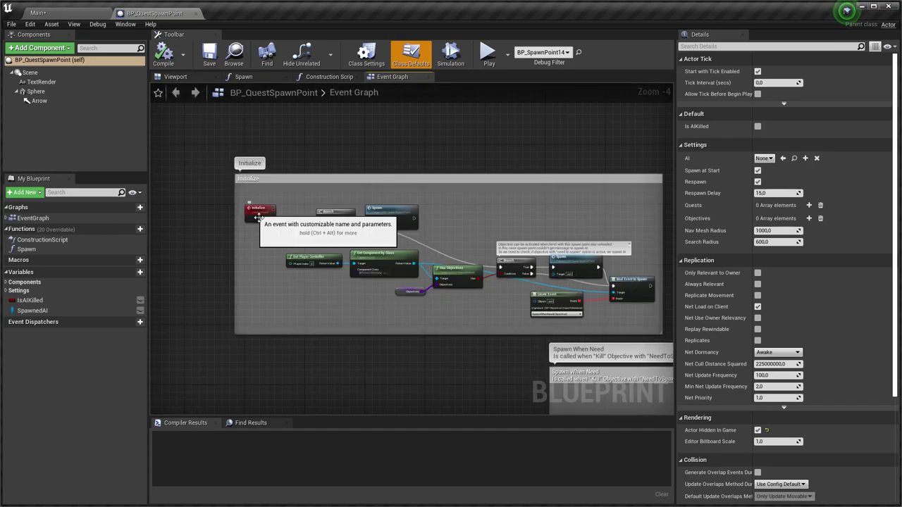
left_click(67, 14)
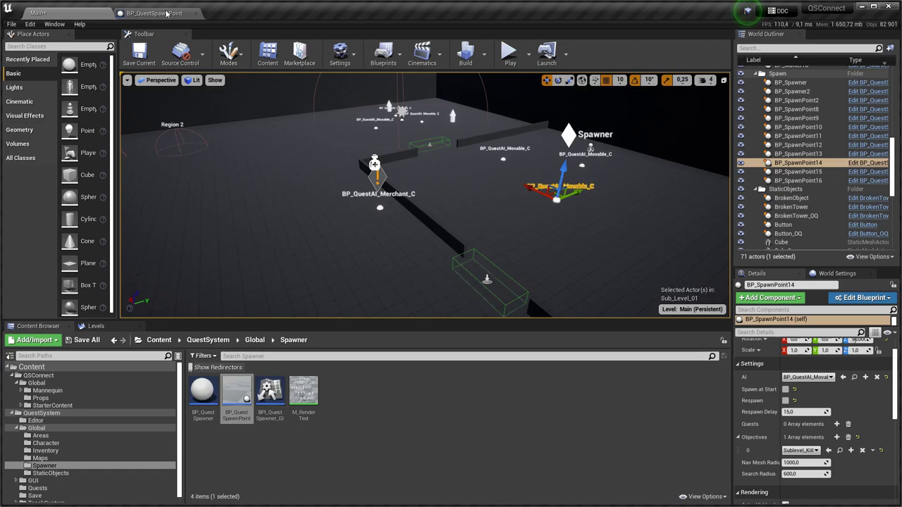
left_click(167, 14)
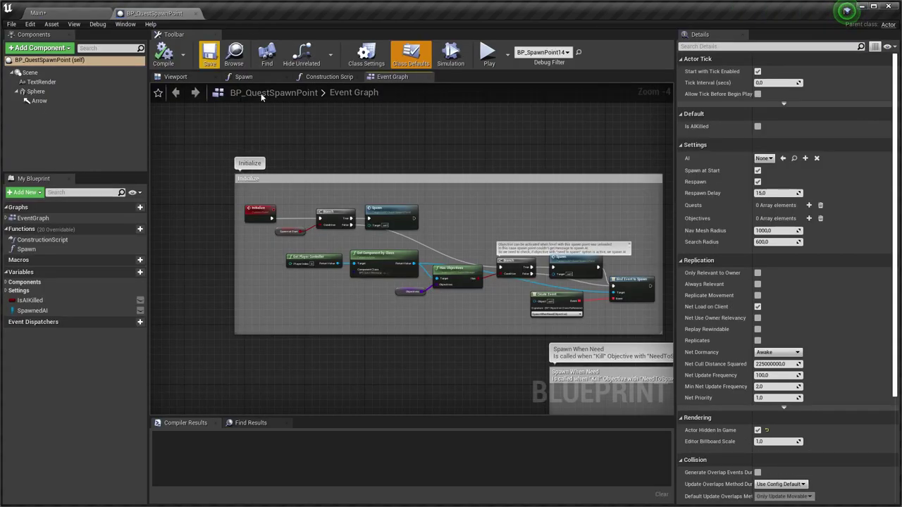
right_click_drag(446, 345, 410, 329)
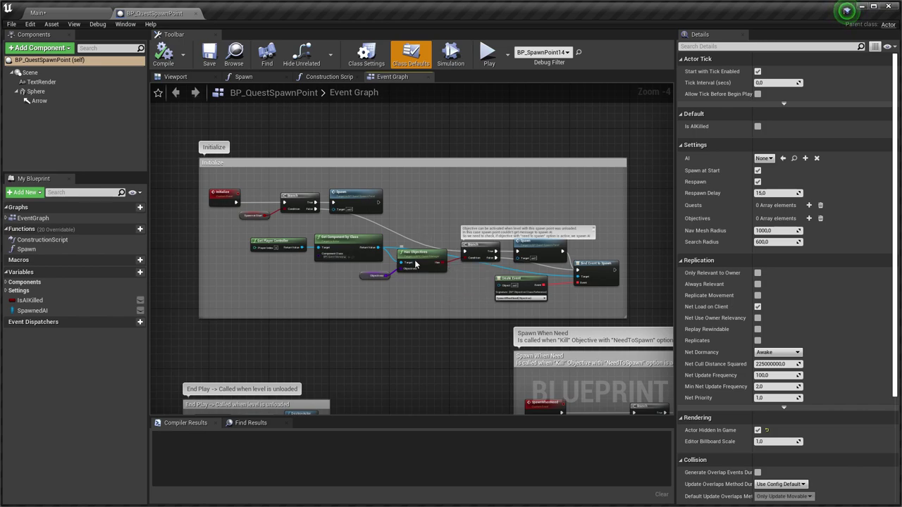
right_click_drag(416, 270, 365, 259)
scroll(429, 259, "up", 3)
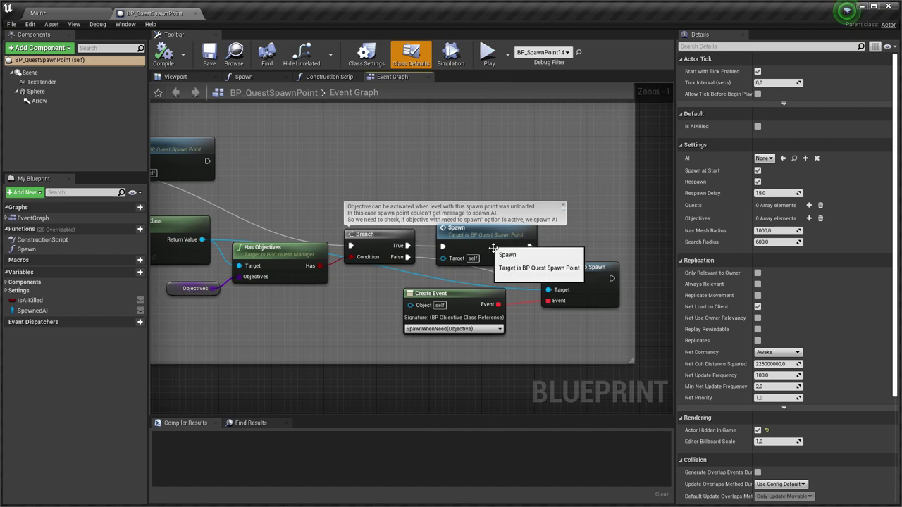
right_click_drag(477, 272, 469, 241)
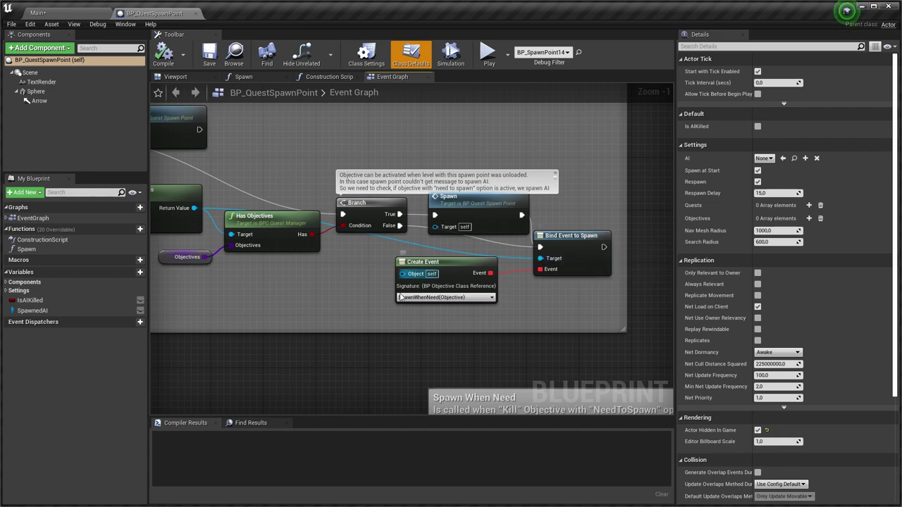
right_click_drag(331, 321, 417, 317)
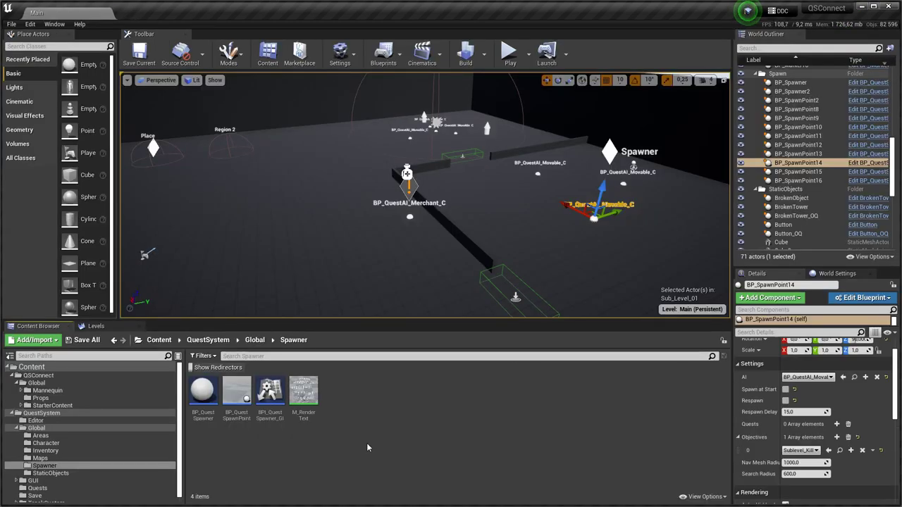
Open the BP_QuestAI character blueprint from QuestSystem's Global folder and return to the Main level
left_click(81, 376)
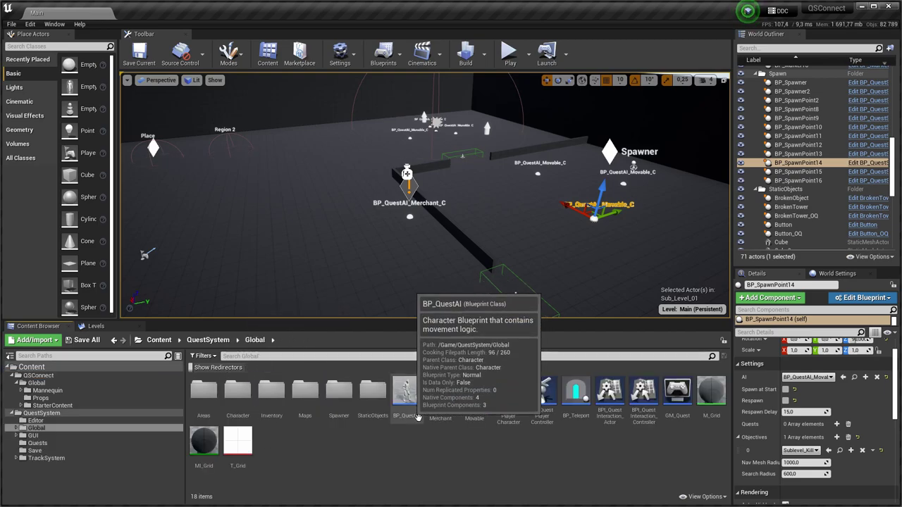
double_click(416, 415)
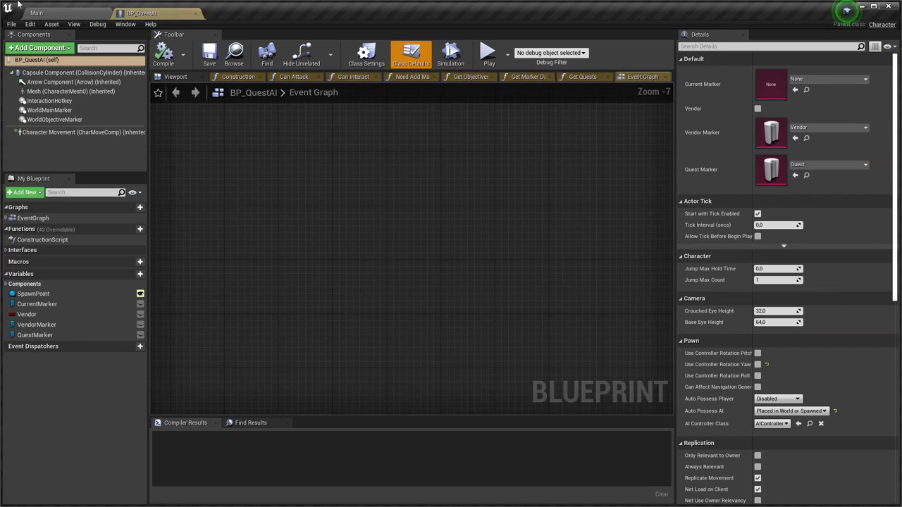
left_click(39, 13)
Open BP_AI from the QSConnect folder in the full blueprint editor and delete the default event nodes in its Event Graph
left_click(38, 384)
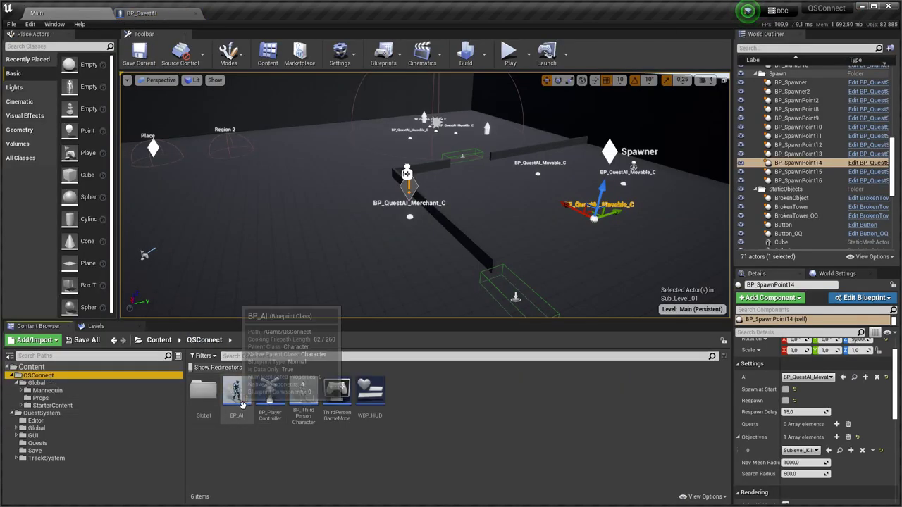
double_click(266, 403)
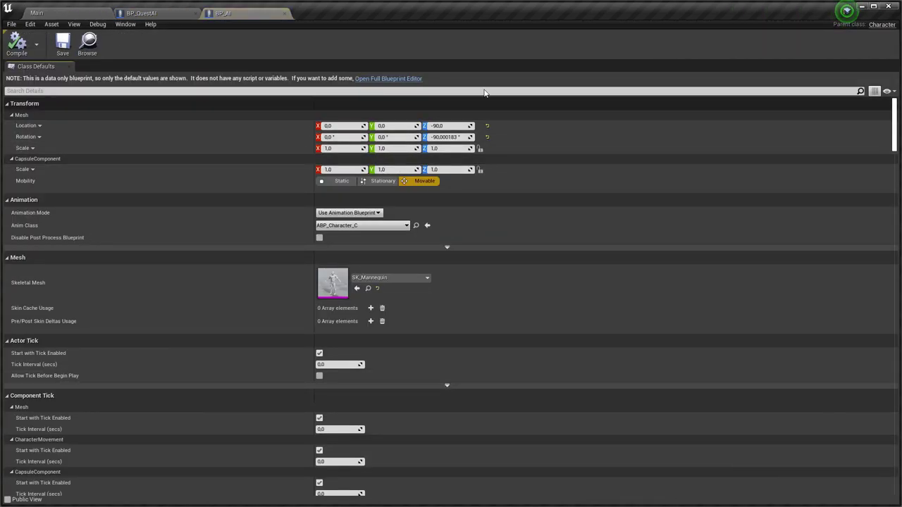
left_click(414, 79)
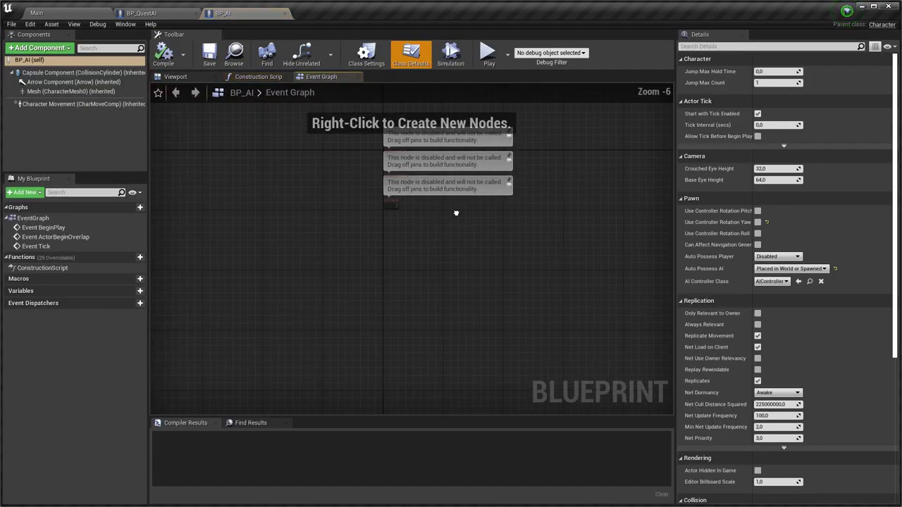
key("Delete")
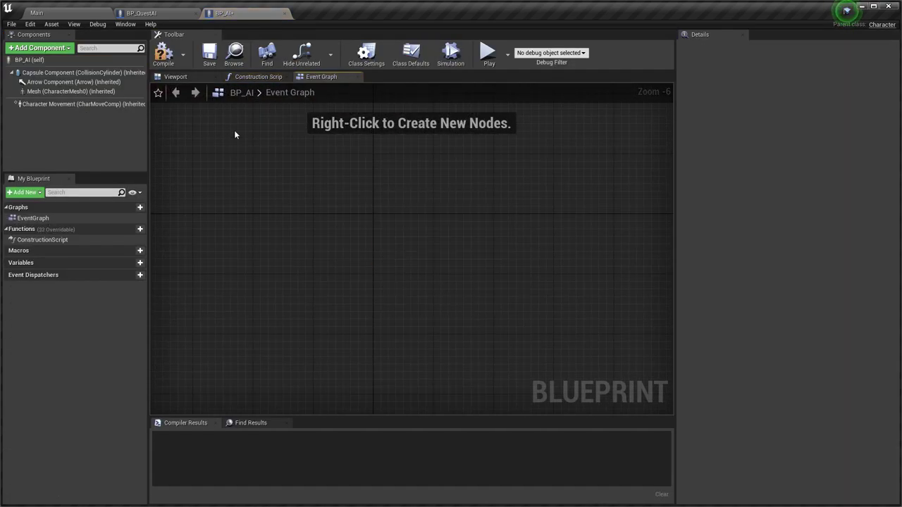
Copy the InteractionHotkey, WorldMainMarker and WorldObjectiveMarker components from BP_QuestAI into BP_AI under its Capsule Component
left_click(169, 13)
left_click(60, 101)
left_click(57, 119, "shift")
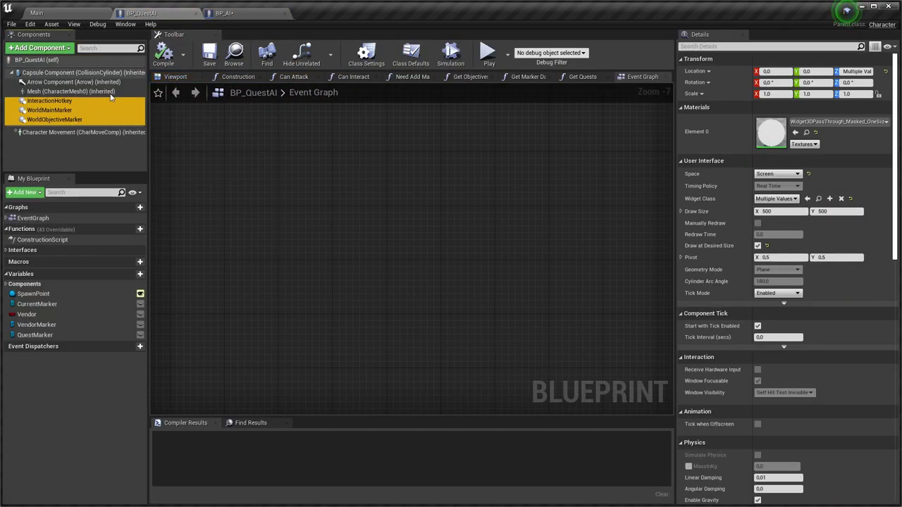
left_click(220, 13)
left_click(51, 73)
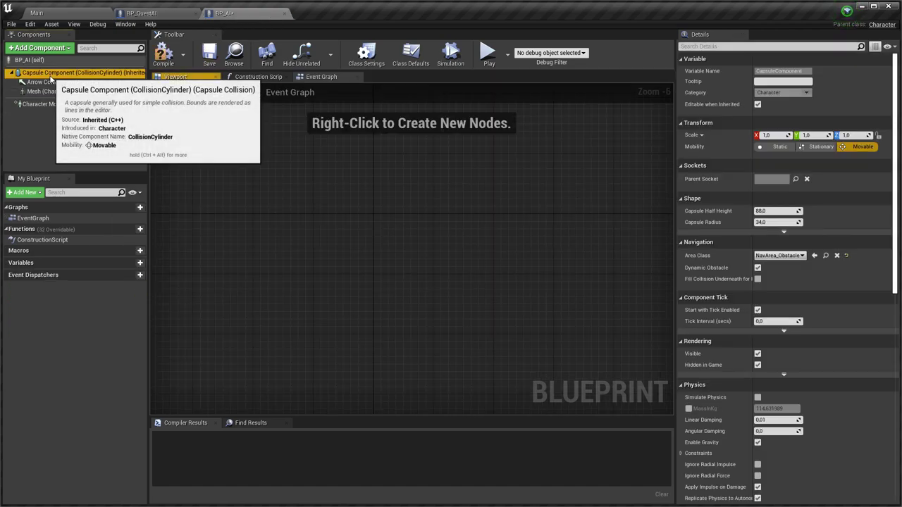
key("ctrl+v")
Reattach WorldObjectiveMarker and InteractionHotkey in BP_AI directly to the Capsule Component
left_click(49, 110)
left_click_drag(48, 110, 44, 73)
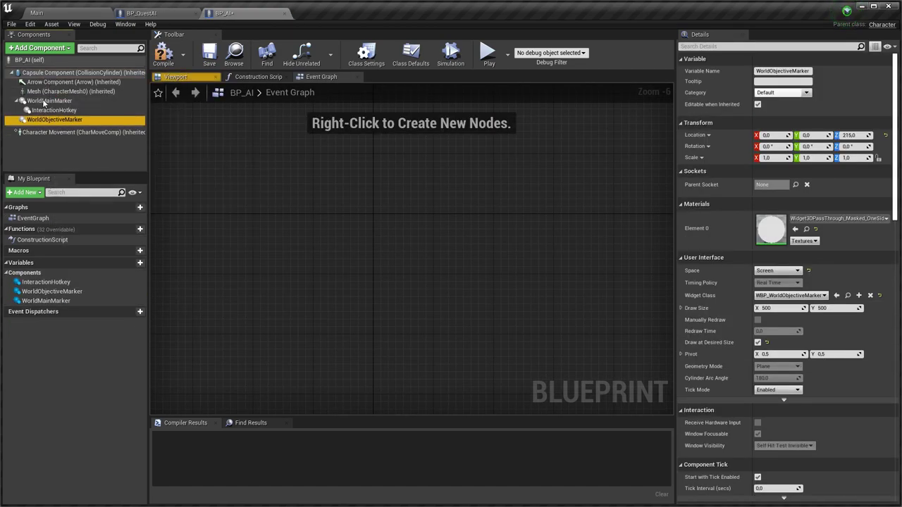
left_click_drag(53, 110, 46, 73)
Check the pasted marker components in BP_AI's viewport and lower WorldObjectiveMarker above the character to about Z 185
left_click(164, 76)
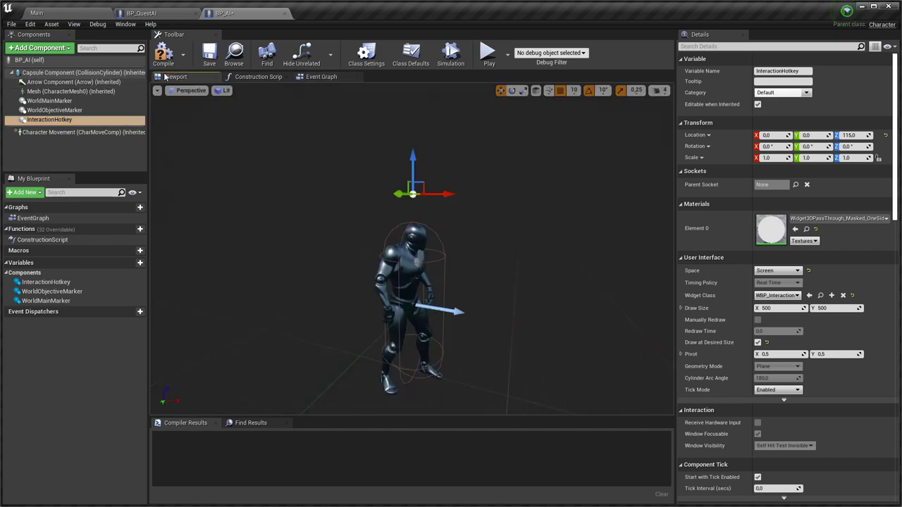
left_click(75, 103)
left_click(91, 110)
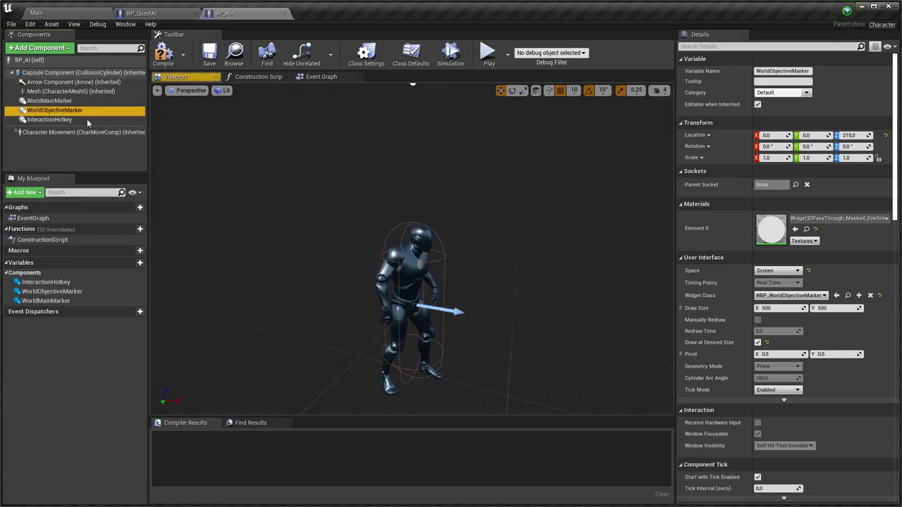
right_click_drag(413, 233, 411, 158)
key("s")
key("s")
key("q")
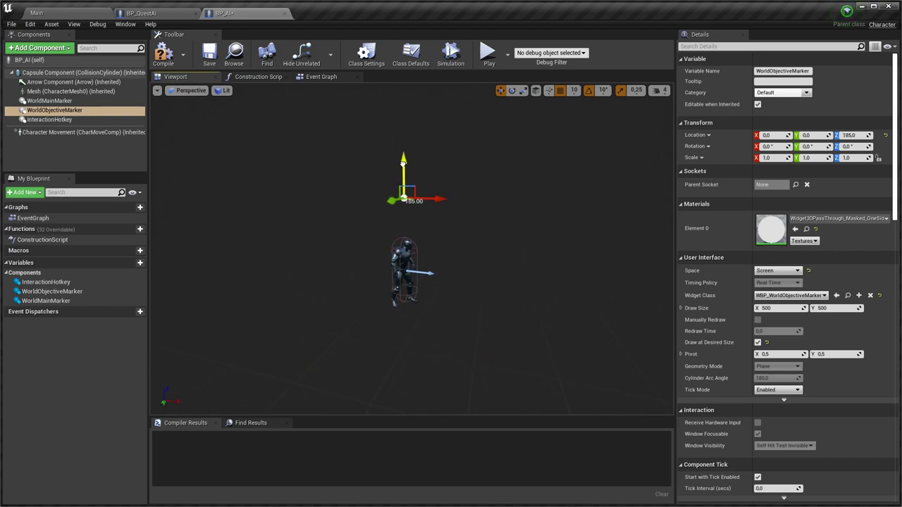
left_click(49, 119)
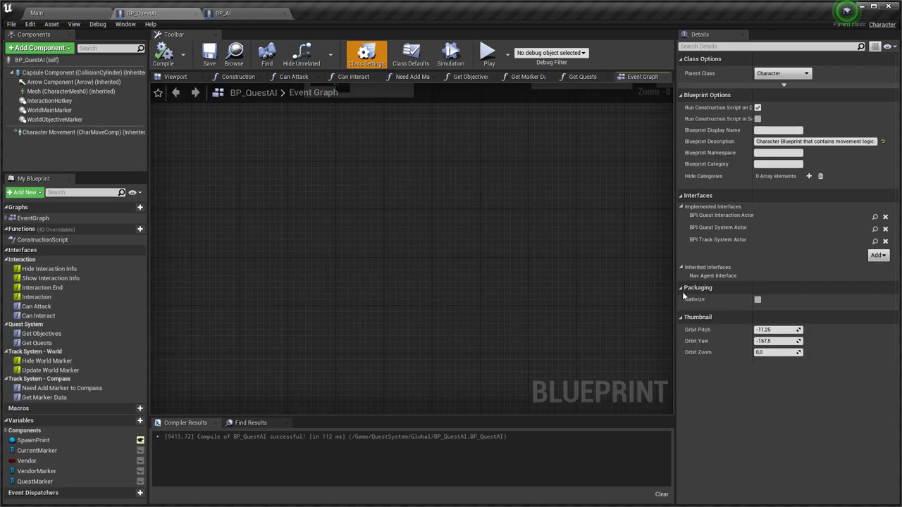
Implement the BPI_QuestInteraction_Actor, BPI_QuestSystem_Actor and BPI_TrackSystem_Actor interfaces in BP_AI
left_click(243, 13)
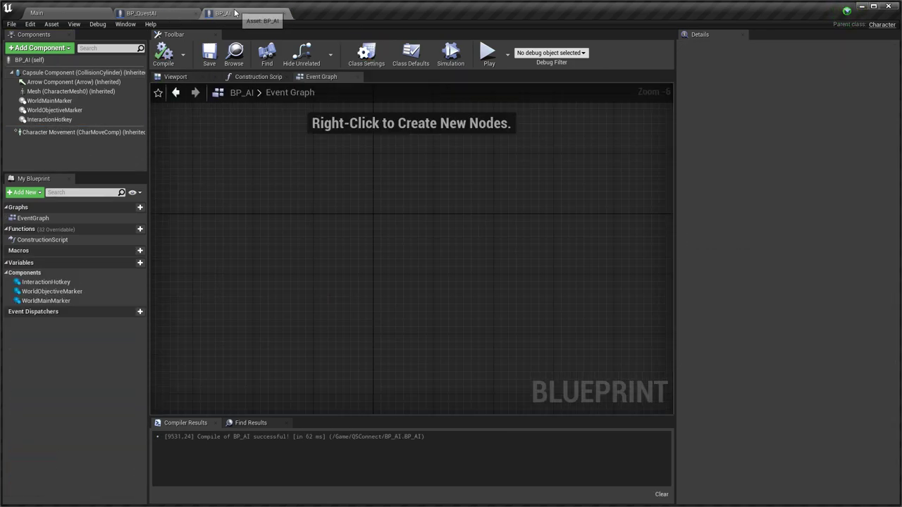
left_click(371, 58)
left_click(878, 227)
type("actor")
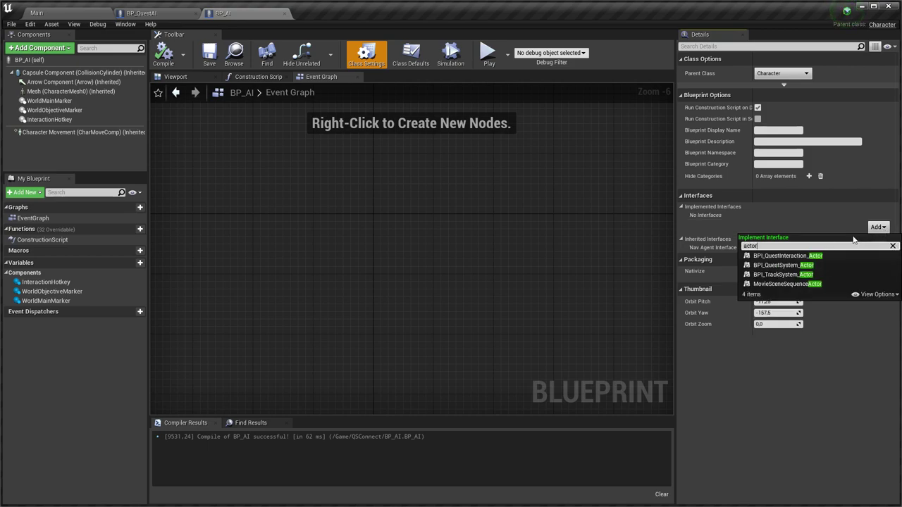
left_click(821, 257)
left_click(878, 231)
type("actor")
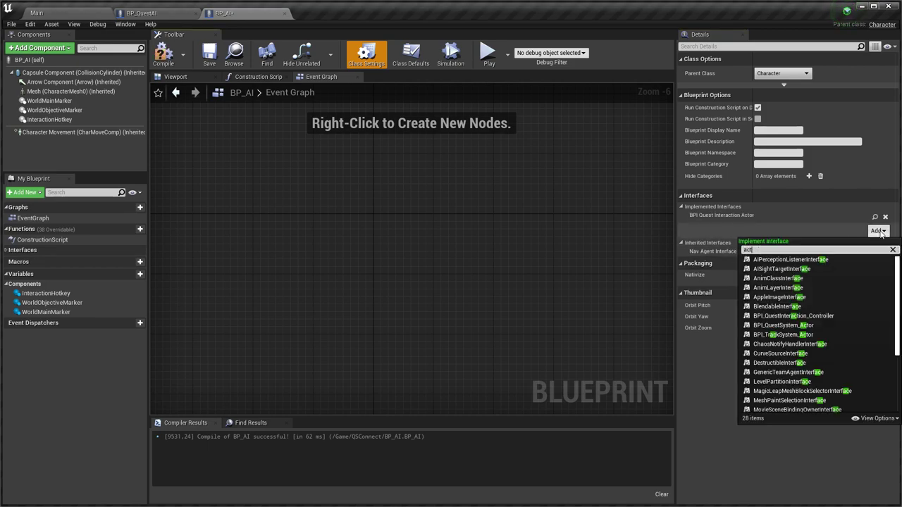
left_click(782, 259)
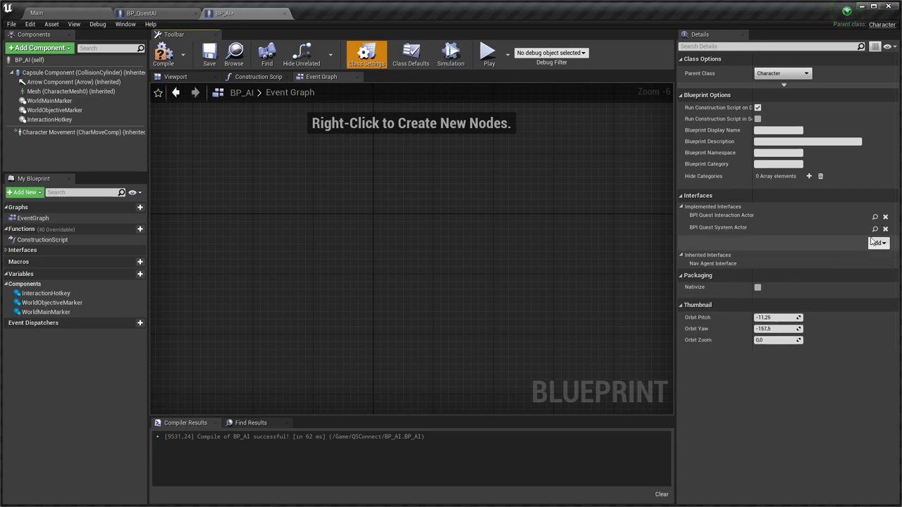
left_click(877, 243)
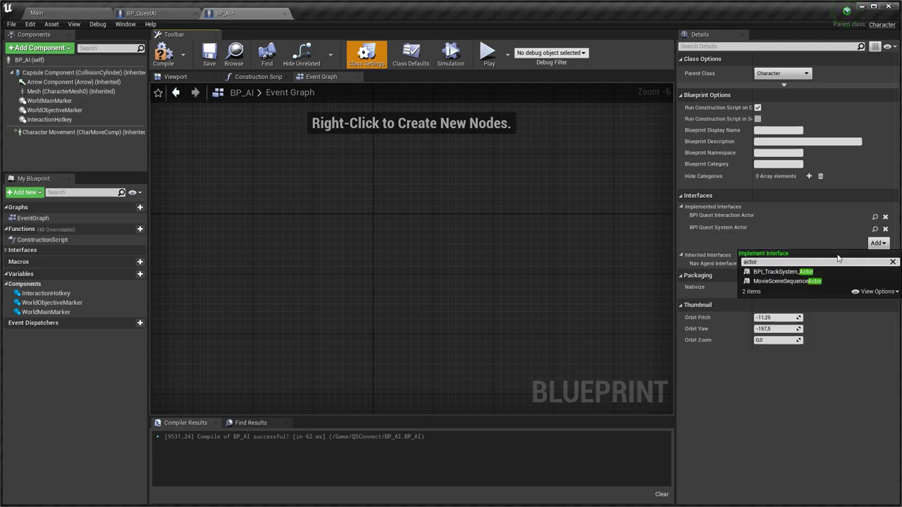
left_click(782, 271)
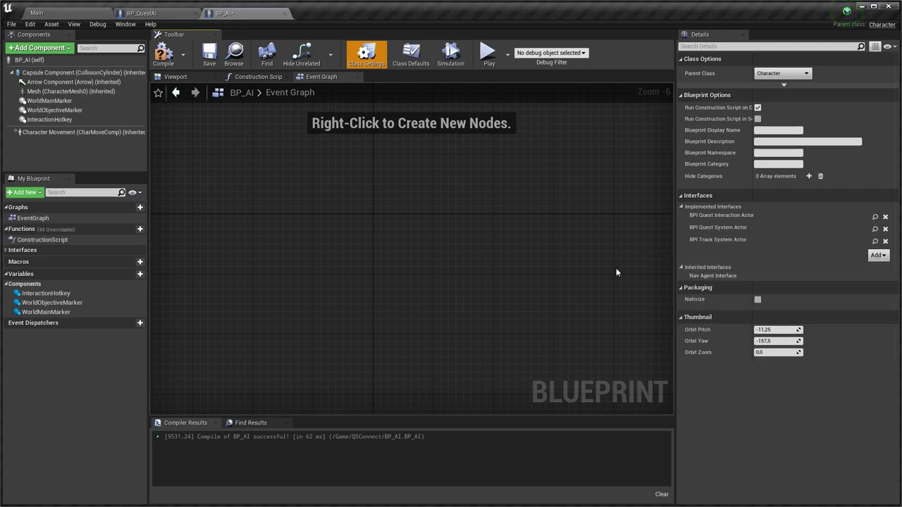
Reveal BP_AI's Interaction, Quest System and Track System interface functions and compare its Can Attack function with BP_QuestAI's
left_click(7, 251)
left_click(6, 259)
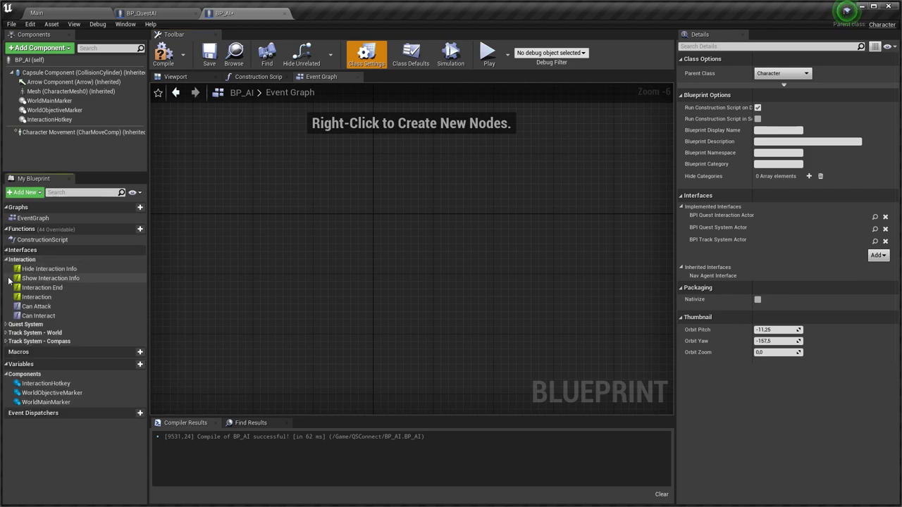
left_click(6, 324)
left_click(5, 351)
left_click(5, 379)
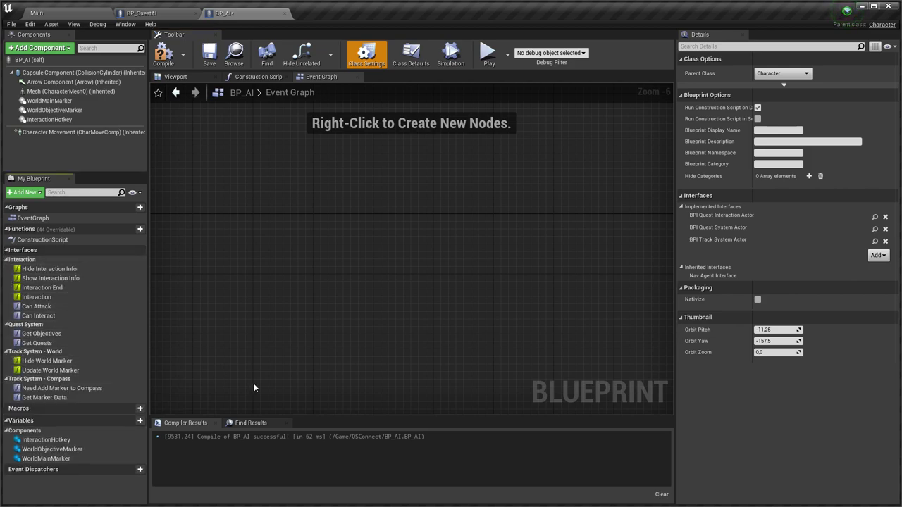
double_click(36, 306)
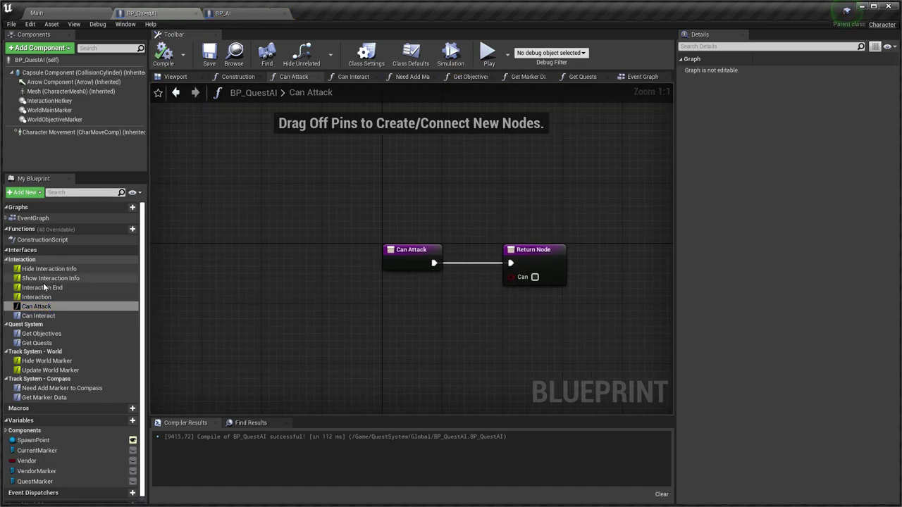
left_click(43, 305)
Copy the Has Available Quests, Has Objectives and OR logic from BP_QuestAI's Can Interact into BP_AI's and connect OR to Can
double_click(42, 316)
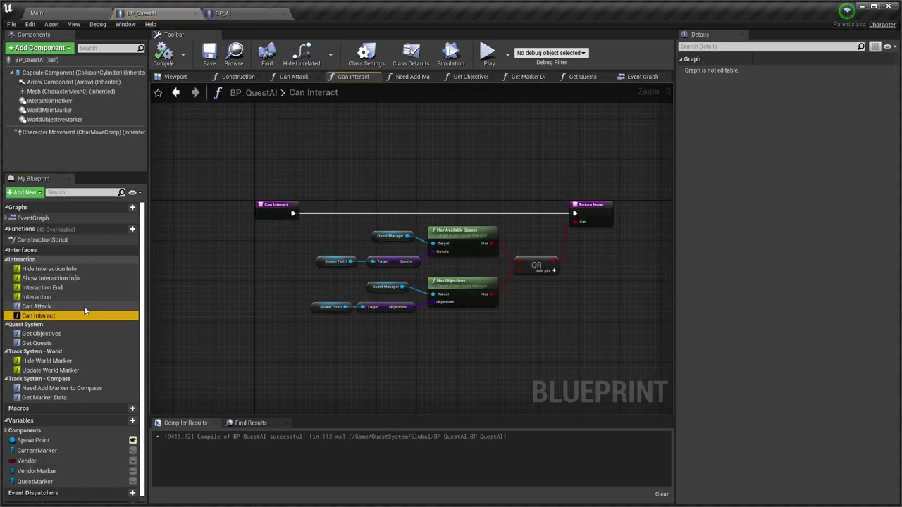
left_click_drag(542, 361, 327, 222)
key("ctrl+c")
left_click(222, 13)
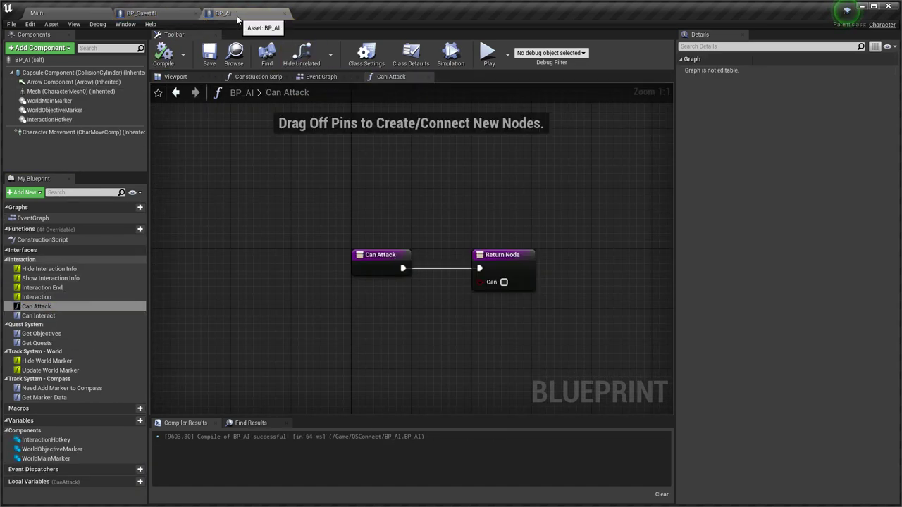
double_click(38, 315)
key("ctrl+v")
left_click_drag(579, 275, 481, 223)
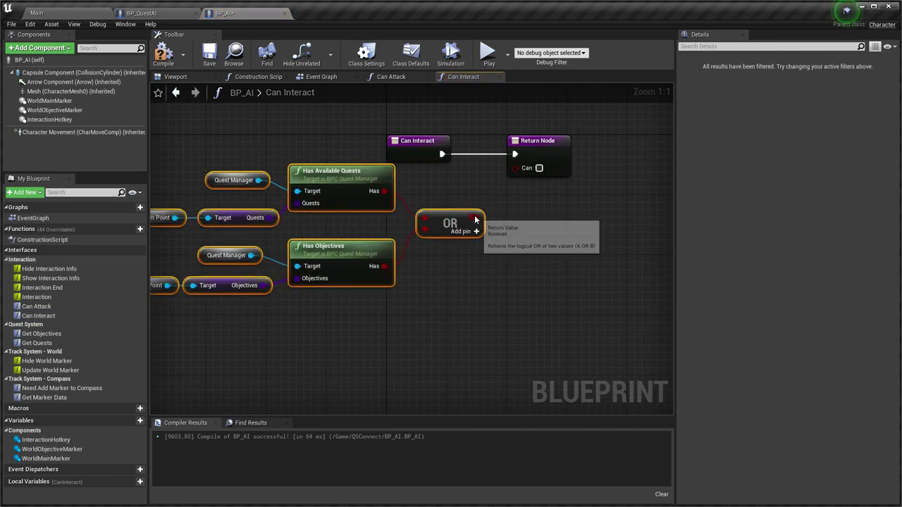
right_click_drag(392, 200, 501, 225)
Create the missing QuestManager and SpawnPoint variables in BP_AI from the pasted Can Interact nodes and compile the blueprint
right_click(321, 205)
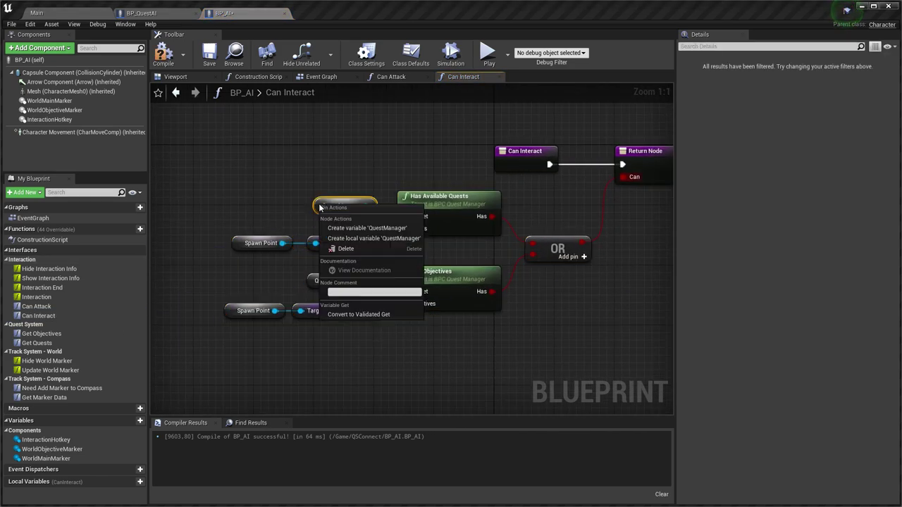
left_click(349, 227)
right_click(237, 243)
left_click(265, 262)
scroll(264, 262, "down", 2)
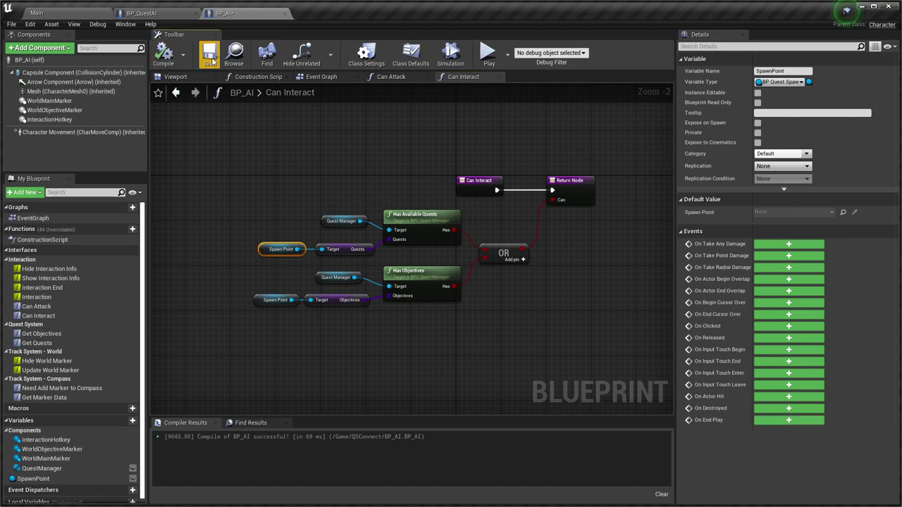
Copy the Spawn Point and Objectives nodes from BP_QuestAI's Get Objectives into BP_AI's and connect them to the Return Node
left_click(141, 13)
double_click(43, 333)
left_click(307, 232)
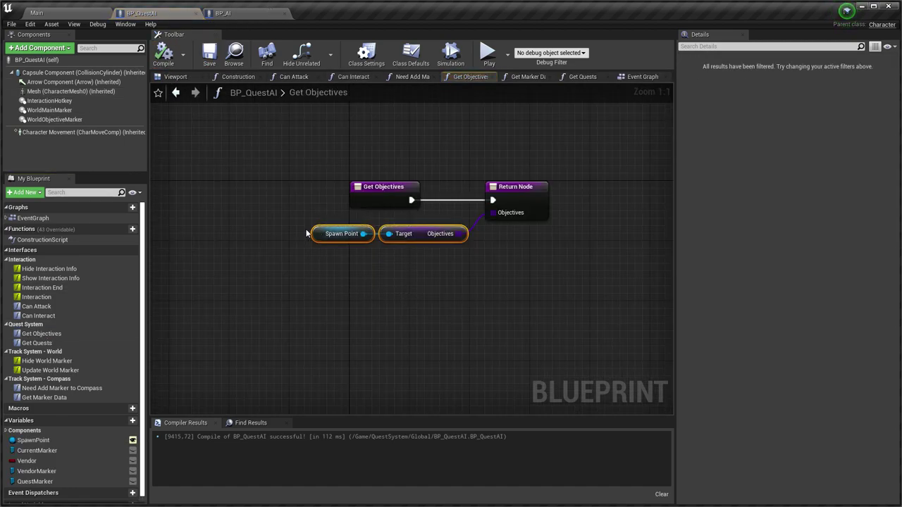
left_click(252, 10)
double_click(41, 333)
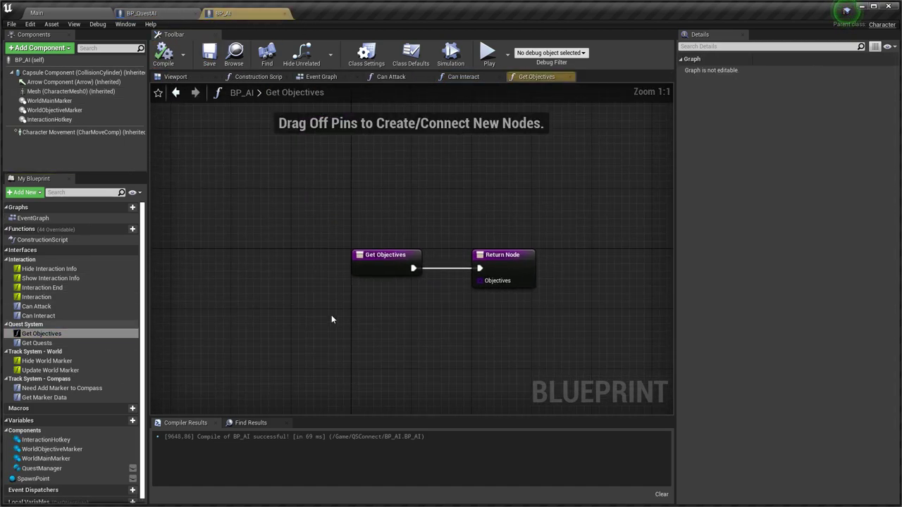
key("ctrl+v")
left_click_drag(400, 306, 399, 298)
left_click_drag(439, 302, 438, 300)
Copy the Spawn Point and Quests nodes from BP_QuestAI's Get Quests into BP_AI's Get Quests and place them below the entry node
left_click(141, 12)
double_click(42, 342)
left_click_drag(423, 268, 331, 232)
left_click(229, 13)
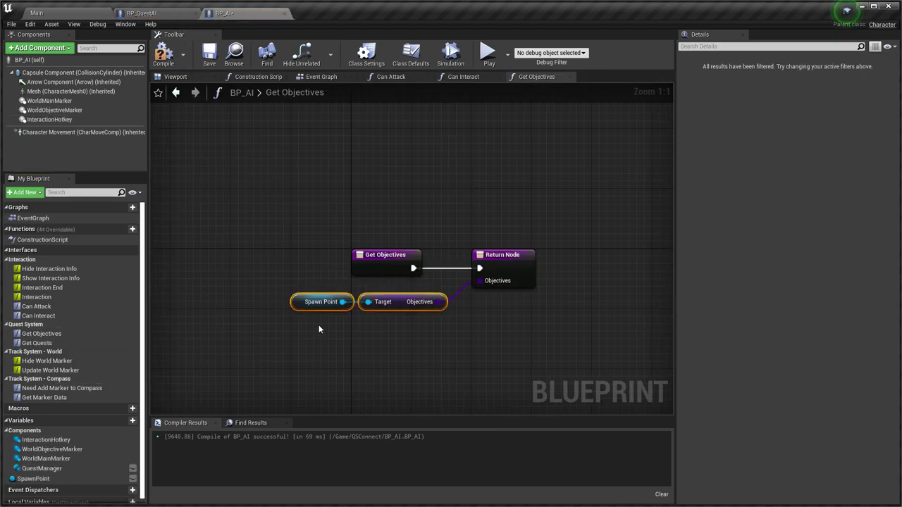
double_click(37, 342)
key("ctrl+v")
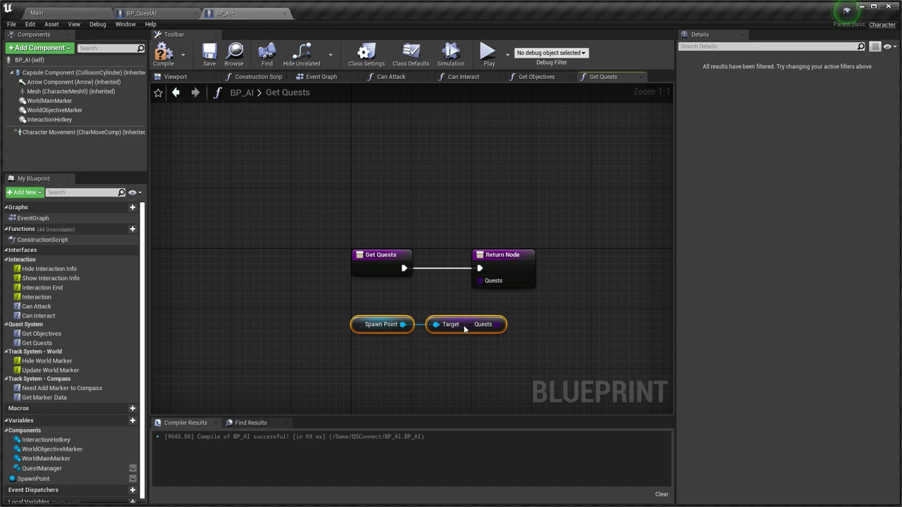
left_click_drag(494, 330, 418, 302)
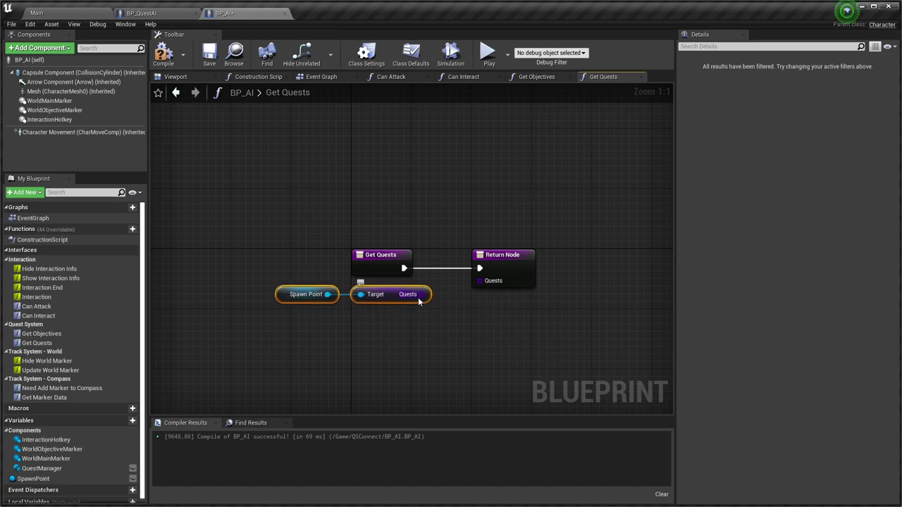
Copy all logic except the entry node from BP_QuestAI's Need Add Marker to Compass function into the same function in BP_AI
double_click(53, 388)
left_click(141, 13)
left_click(50, 389)
double_click(48, 388)
scroll(338, 296, "down", 3)
mouse_move(561, 355)
left_mouse_down()
mouse_move(455, 292)
mouse_move(342, 165)
left_mouse_up()
scroll(337, 255, "up", 2)
right_click_drag(286, 289, 391, 302)
left_click_drag(391, 302, 270, 229, "shift")
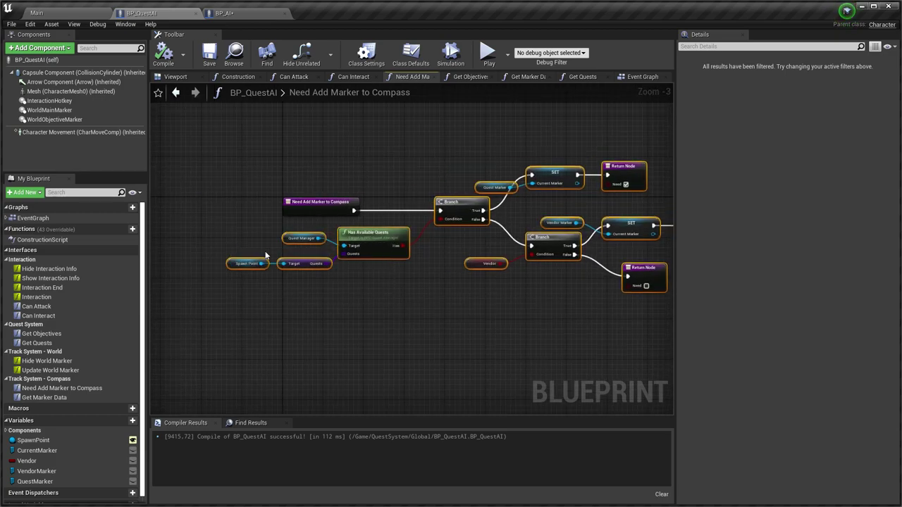
left_click(243, 12)
double_click(73, 388)
right_click_drag(412, 327, 265, 260)
key("ctrl+v")
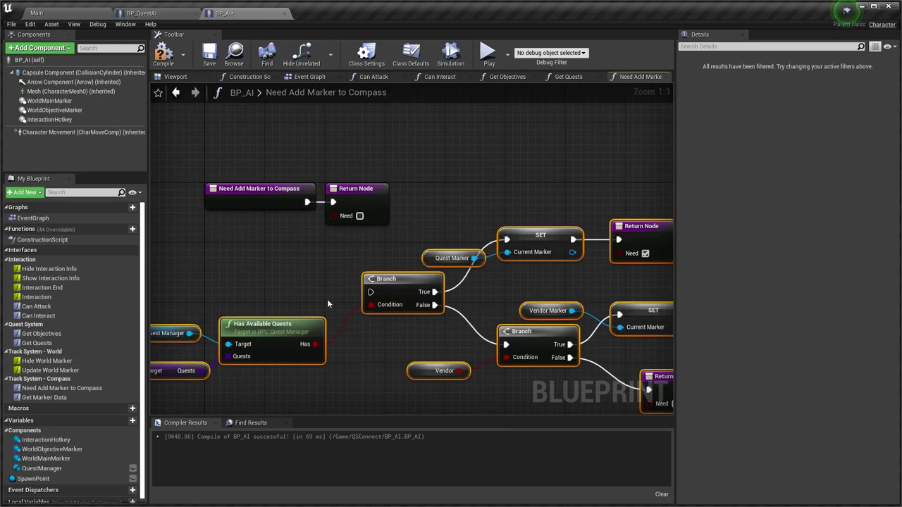
Delete the default Return Node in BP_AI's Need Add Marker to Compass, connect the entry node to the first Branch and move it in line
right_click_drag(327, 301, 412, 243)
left_click_drag(344, 273, 459, 249)
right_click_drag(407, 150, 330, 160)
left_click(345, 157)
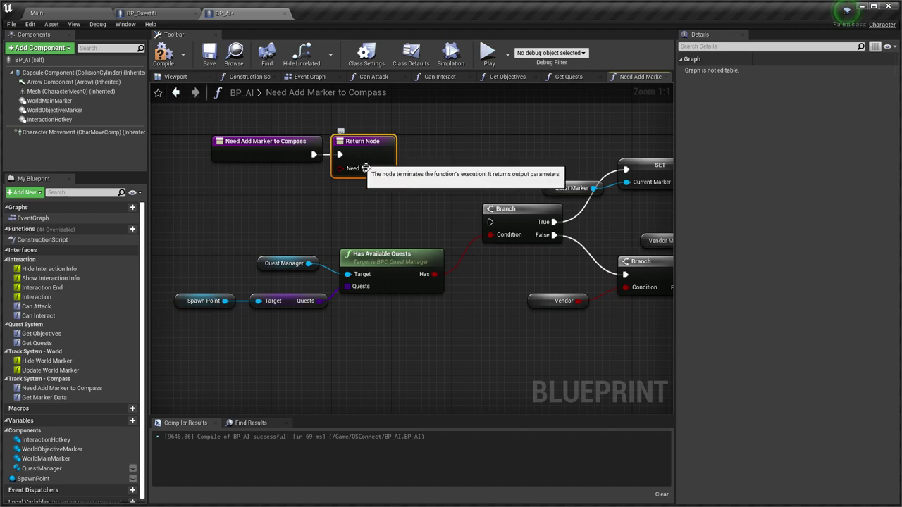
key("Delete")
left_click_drag(313, 155, 490, 222)
left_click_drag(242, 157, 257, 224)
Create the missing QuestMarker, Vendor, CurrentMarker and VendorMarker variables in BP_AI from the pasted nodes and compile the blueprint
right_click_drag(521, 193, 411, 210)
right_click(437, 202)
left_click(466, 227)
right_click(431, 317)
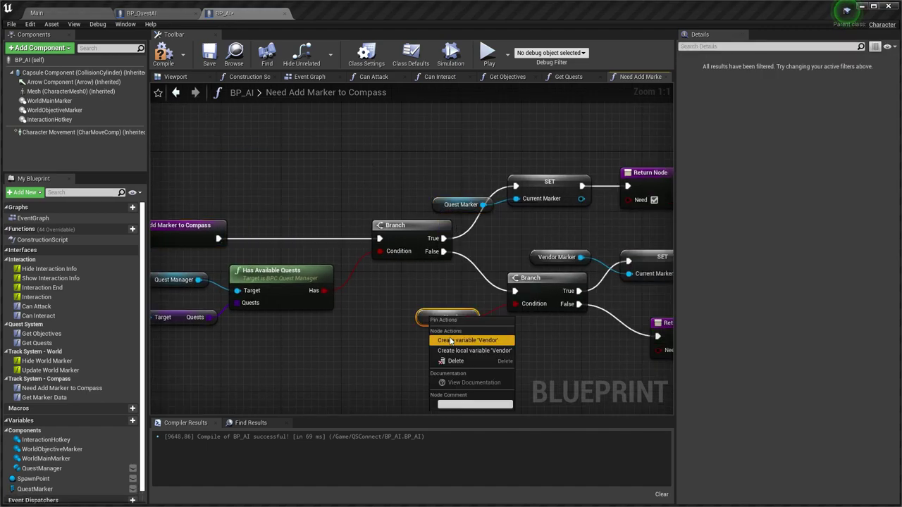
left_click(444, 340)
right_click_drag(517, 250, 360, 245)
right_click(500, 255)
left_click(510, 278)
right_click(385, 258)
left_click(399, 278)
scroll(325, 211, "down", 3)
right_click_drag(325, 212, 497, 242)
left_click(164, 53)
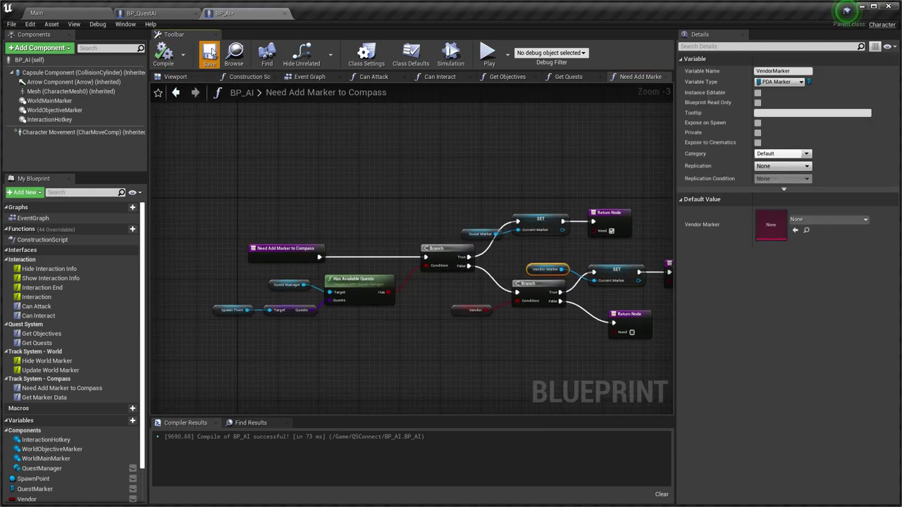
Copy the logic of BP_QuestAI's Get Marker Data function into the same function in BP_AI
left_click(141, 13)
double_click(44, 398)
left_click_drag(372, 298, 307, 259)
left_click(232, 12)
double_click(122, 397)
right_click_drag(323, 277, 384, 327)
key("ctrl+v")
Delete the leftover node in BP_AI's Get Marker Data, connect the entry node to the pasted logic, and compile and save
left_click(432, 339)
key("Delete")
left_click_drag(387, 355, 480, 280)
left_click_drag(351, 366, 386, 313)
left_click(163, 53)
left_click(209, 53)
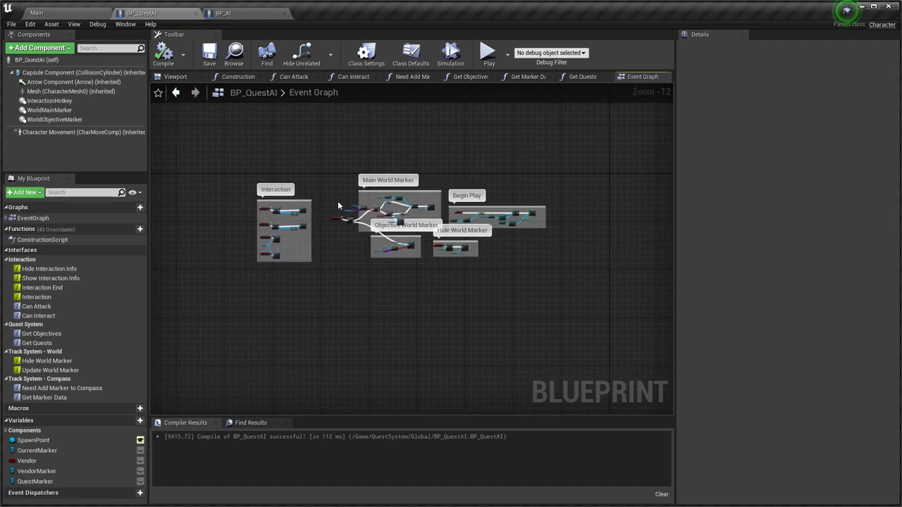
Copy all node groups from BP_QuestAI's Event Graph into BP_AI's Event Graph and compile the blueprint
left_click_drag(540, 303, 244, 155)
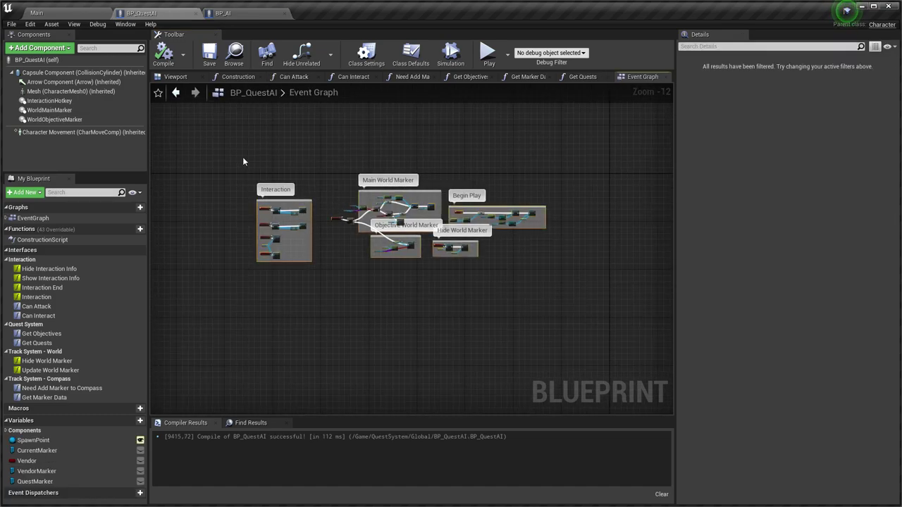
left_click(224, 13)
scroll(329, 203, "down", 1)
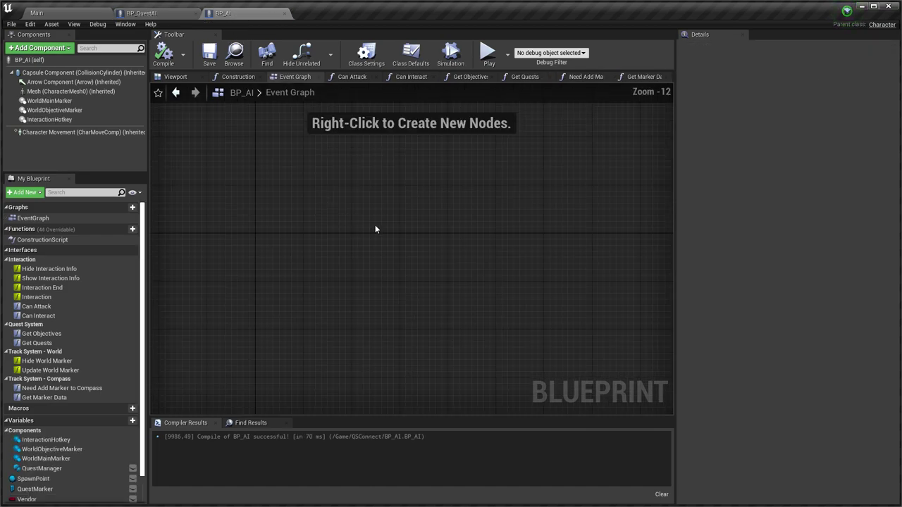
key("ctrl+v")
scroll(285, 213, "up", 8)
scroll(280, 218, "down", 4)
right_click_drag(378, 259, 246, 237)
scroll(296, 180, "up", 5)
right_click_drag(509, 300, 205, 167)
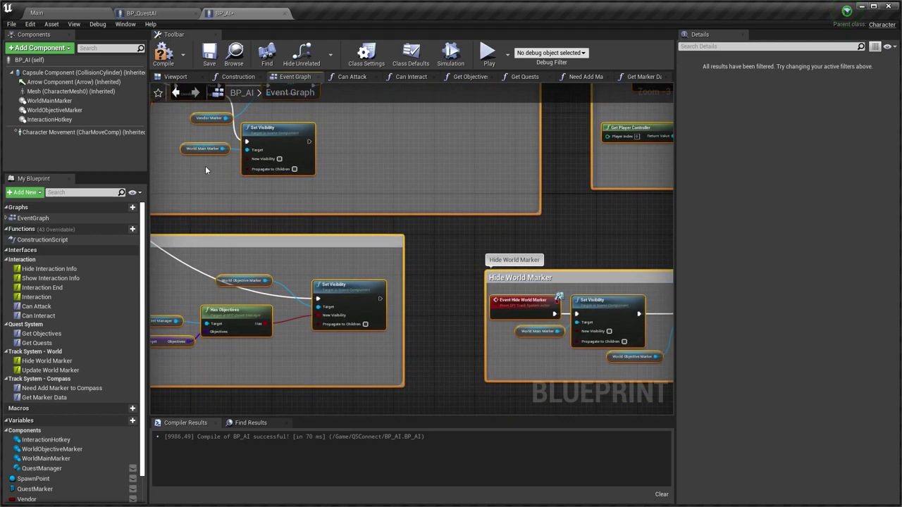
scroll(451, 251, "down", 3)
left_click(164, 54)
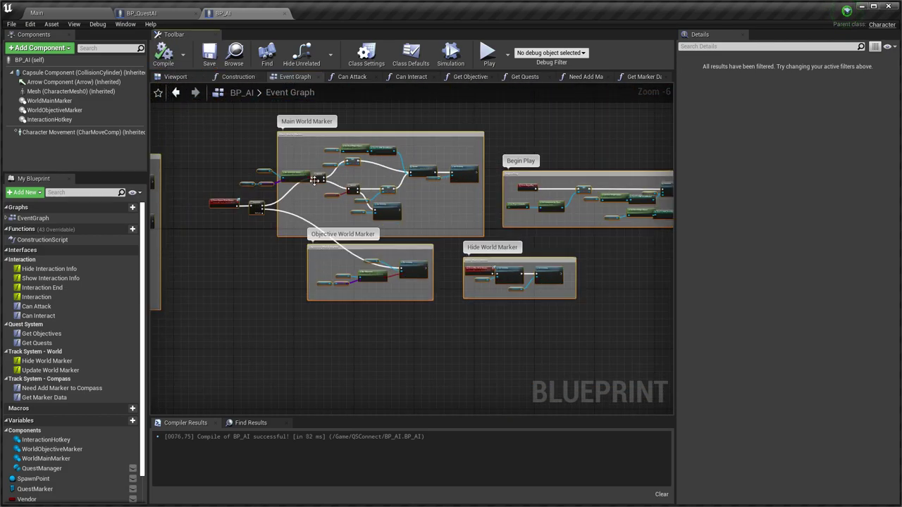
scroll(251, 246, "down", 5)
right_click_drag(251, 247, 388, 246)
Set BP_AI's default Quest Marker to the Quest data asset in the class defaults
left_click(162, 13)
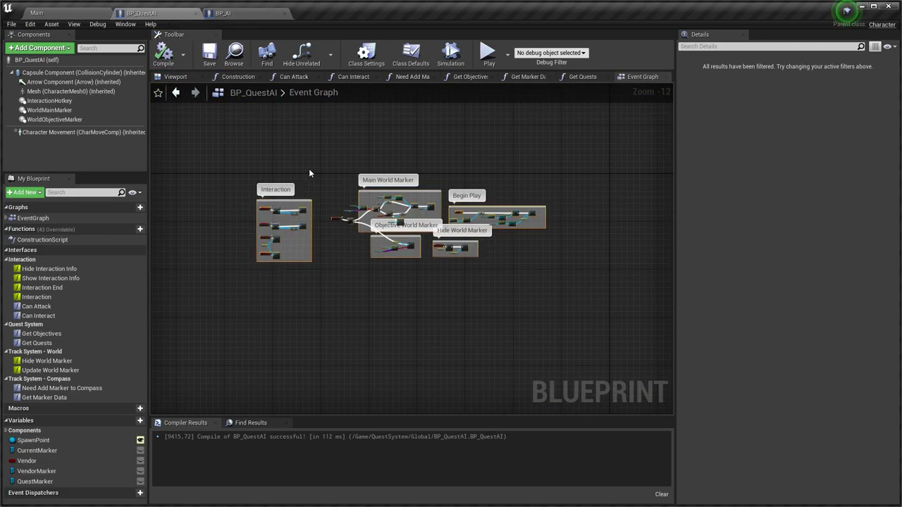
left_click(232, 12)
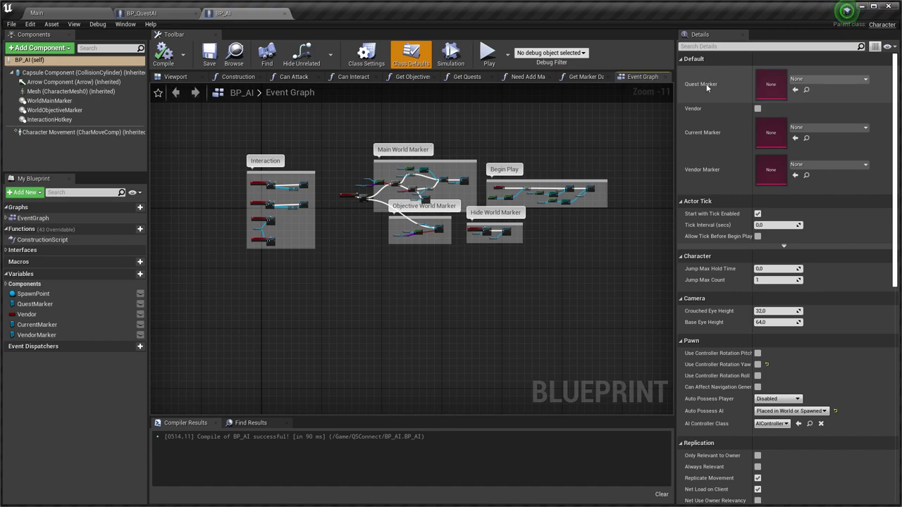
left_click(824, 79)
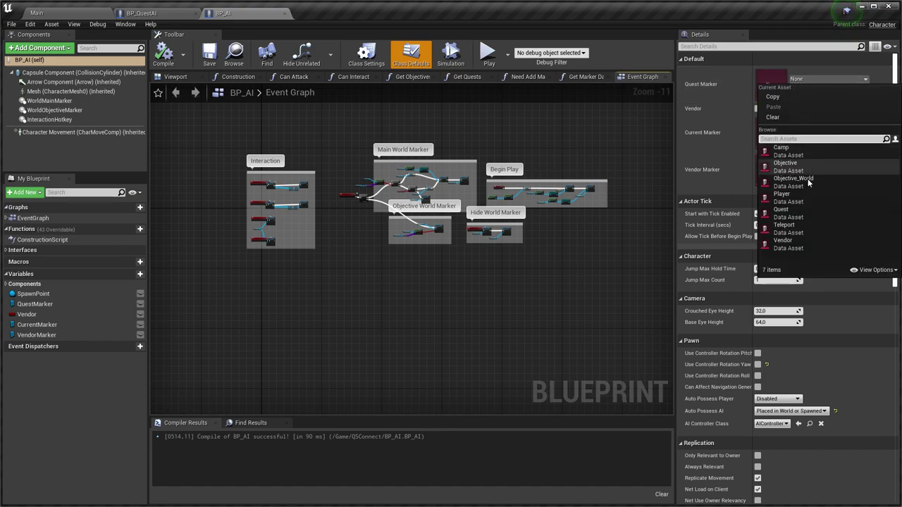
left_click(793, 214)
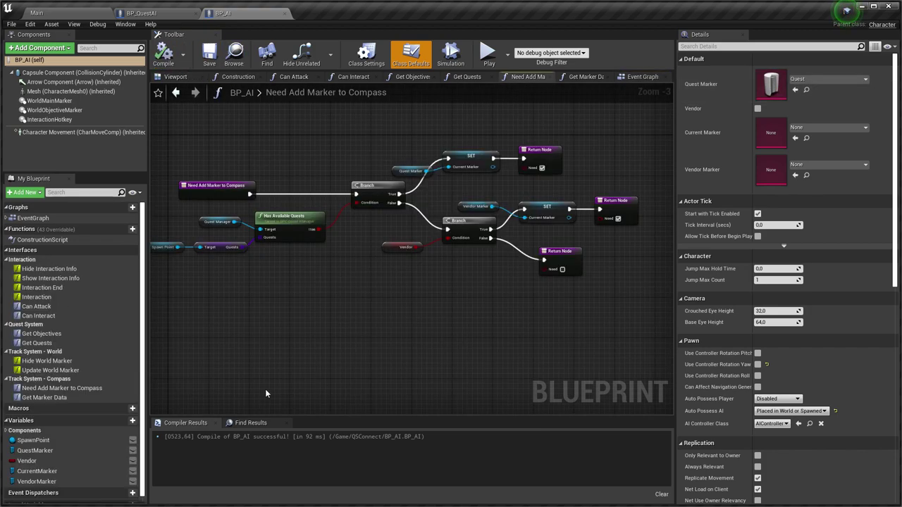
Examine how the Vendor variable is used in BP_AI's Need Add Marker to Compass function
left_click(68, 388)
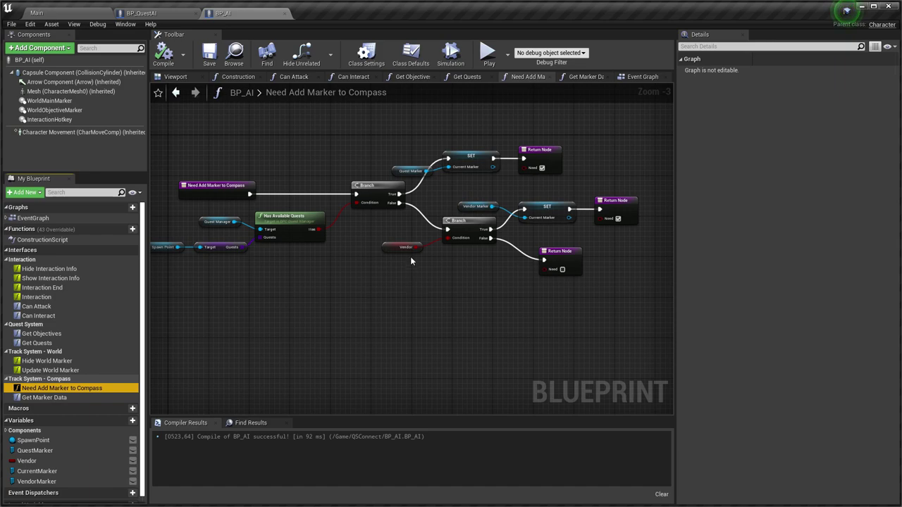
scroll(410, 247, "up", 3)
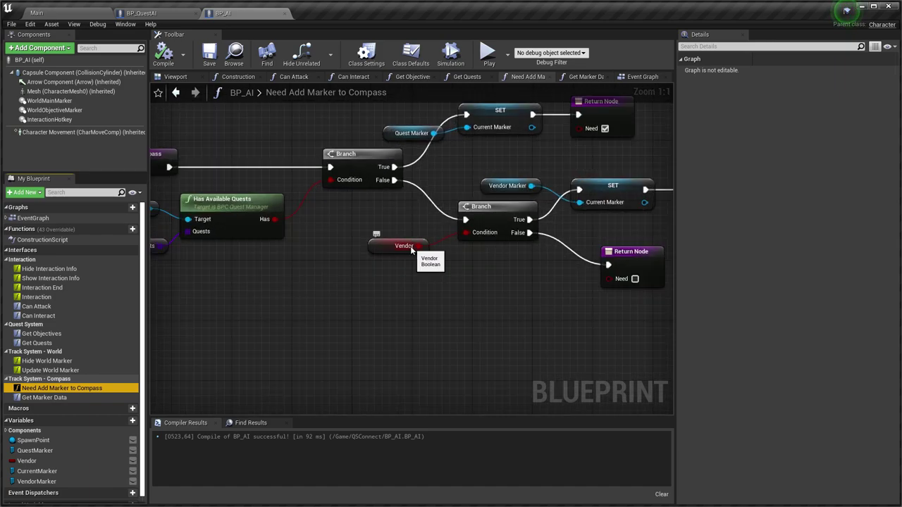
right_click_drag(410, 246, 362, 231)
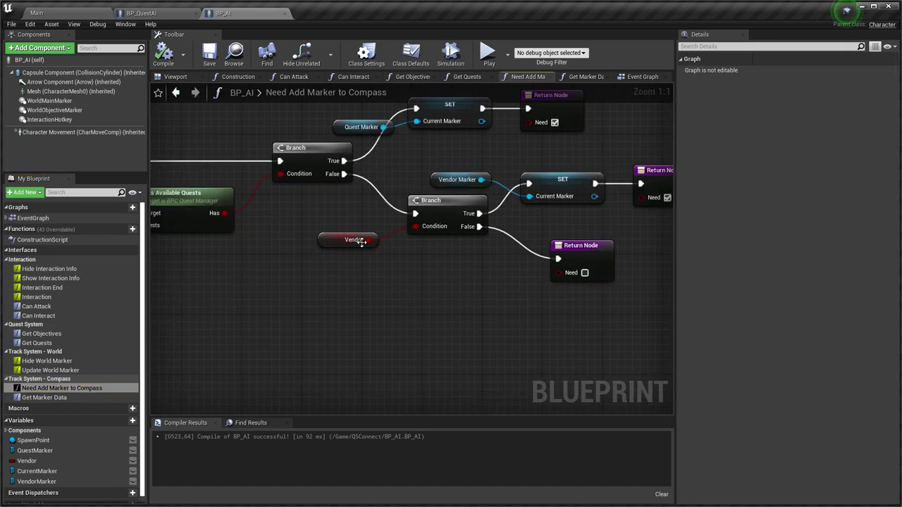
Create a child blueprint class of BP_AI in the QSConnect folder and name it BP_AI_Vendor
left_click(91, 14)
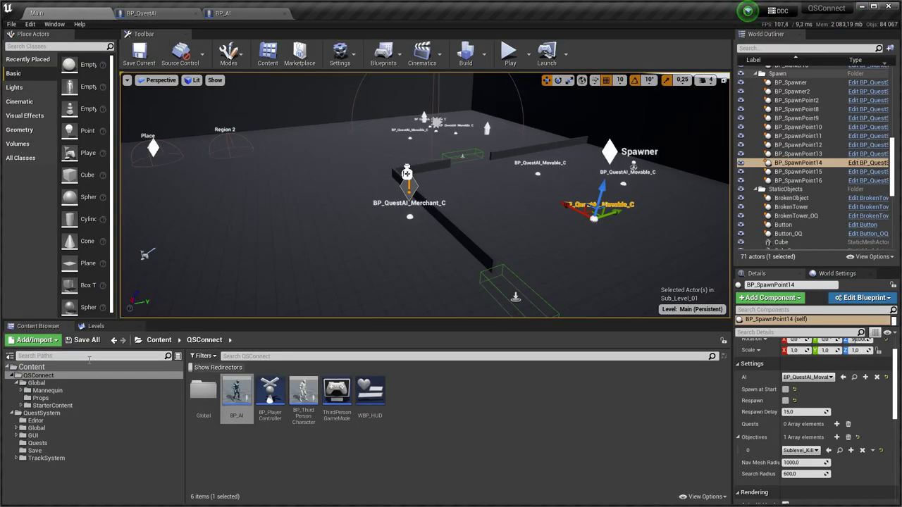
right_click(240, 398)
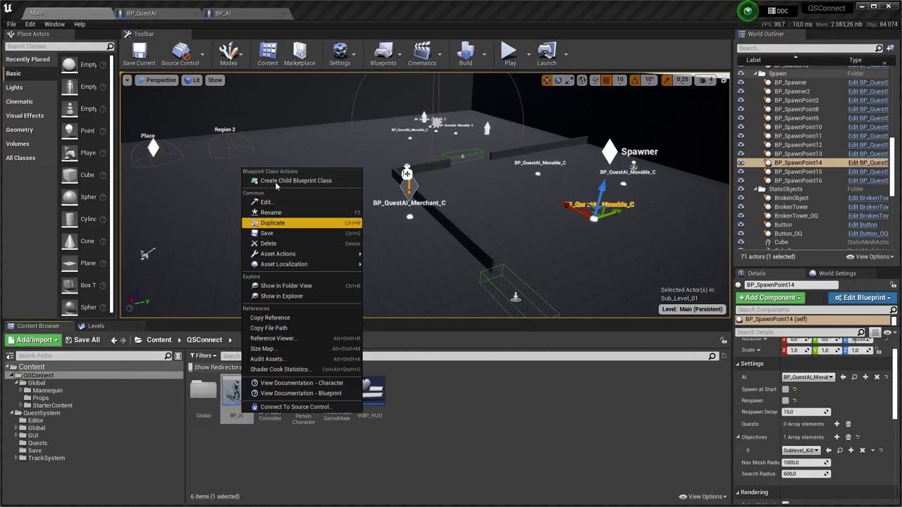
left_click(295, 181)
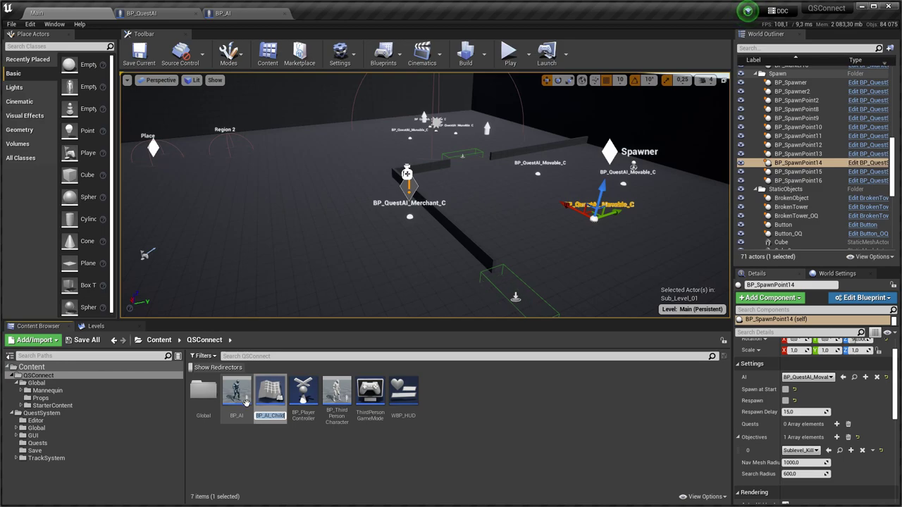
type("BP_AI_")
key("Return")
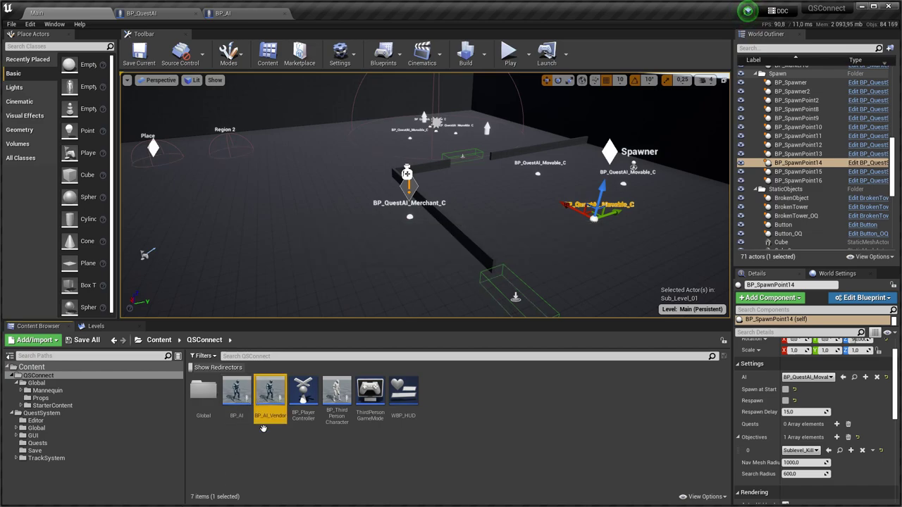
Enable Vendor in BP_AI_Vendor's class defaults, set its Vendor Marker to the Vendor data asset, and compile and save
double_click(270, 394)
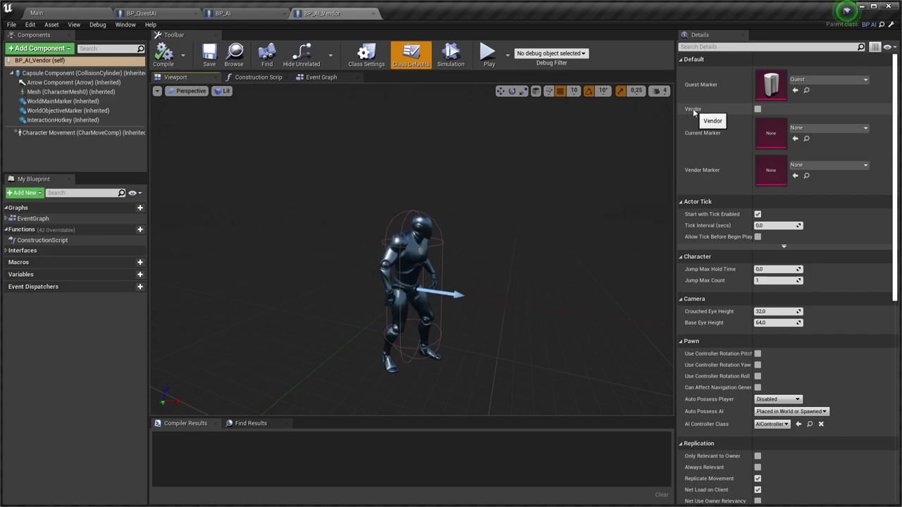
left_click(759, 110)
left_click(164, 54)
left_click(209, 56)
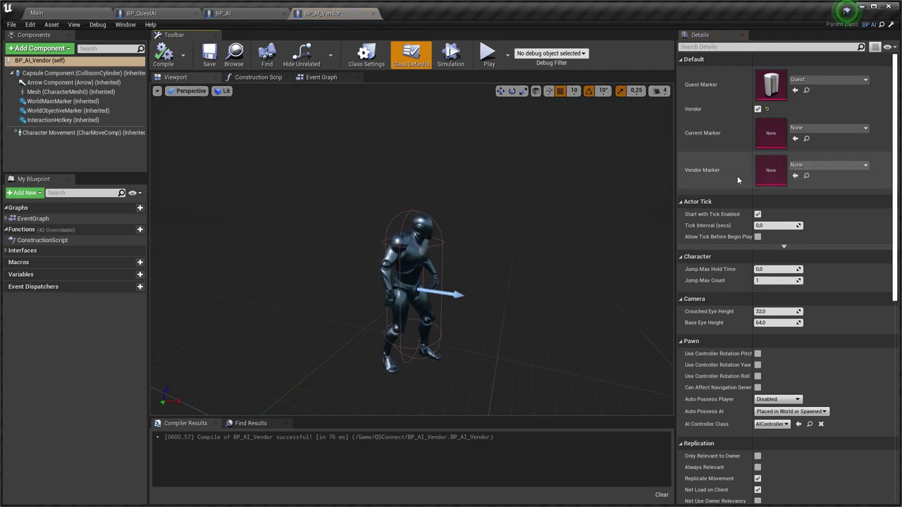
left_click(828, 165)
left_click(782, 317)
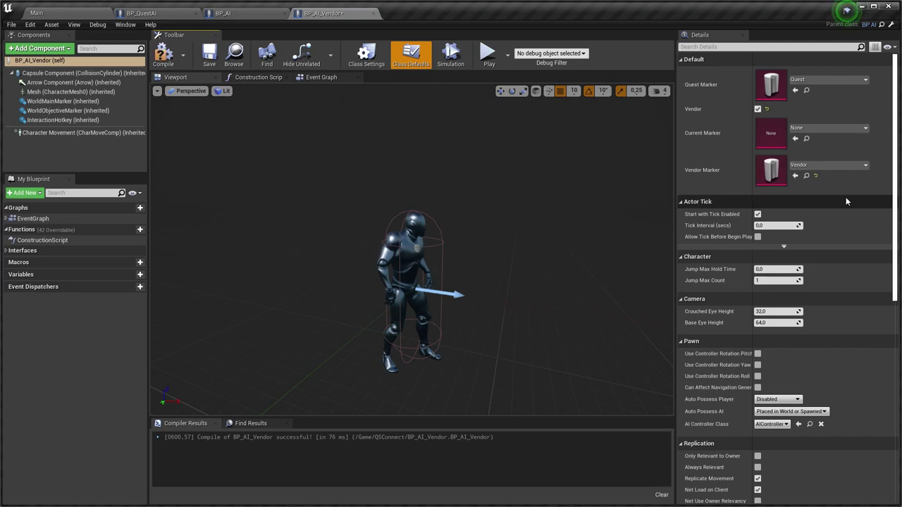
key("ctrl+s")
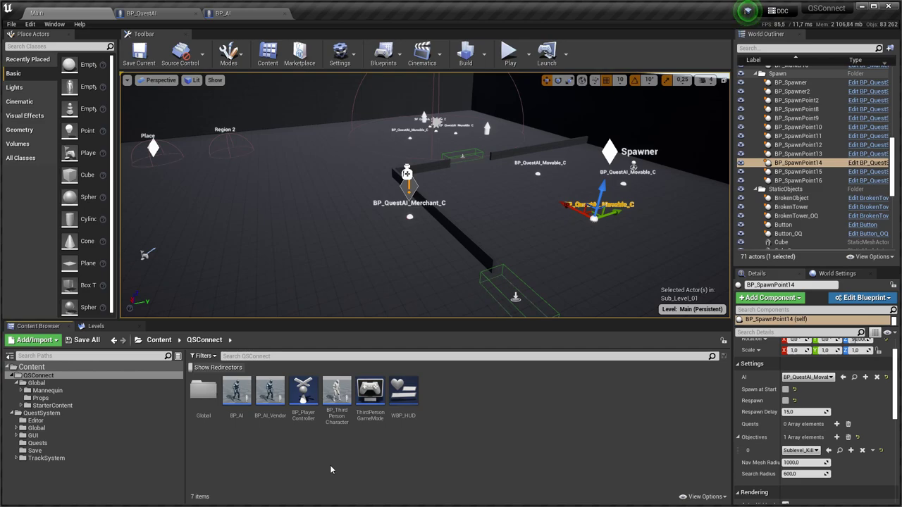
Create a second child blueprint class of BP_AI, name it BP_AI_Monster and open it
right_click(237, 393)
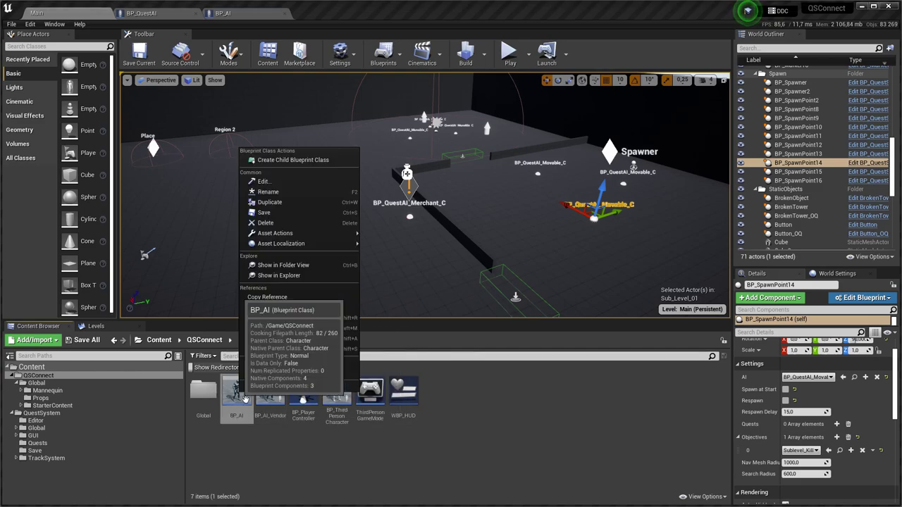
left_click(295, 160)
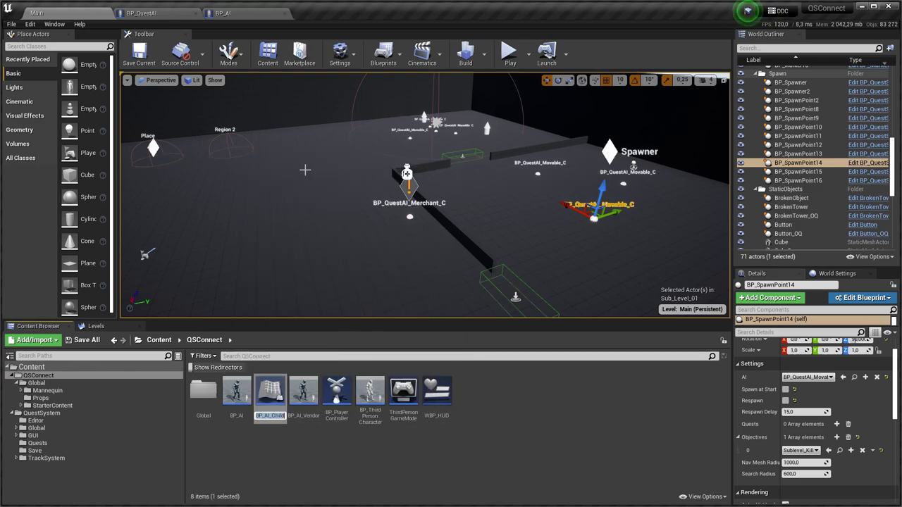
type("BP_AI")
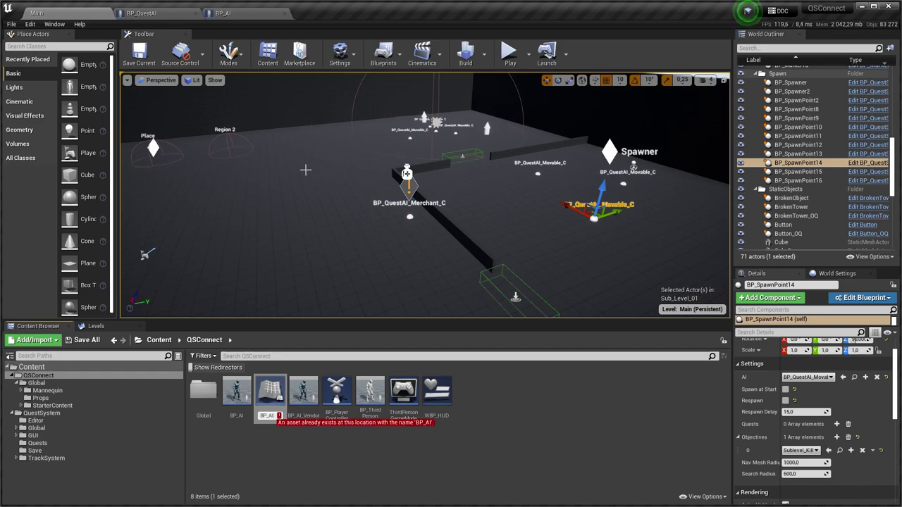
type("_Monster")
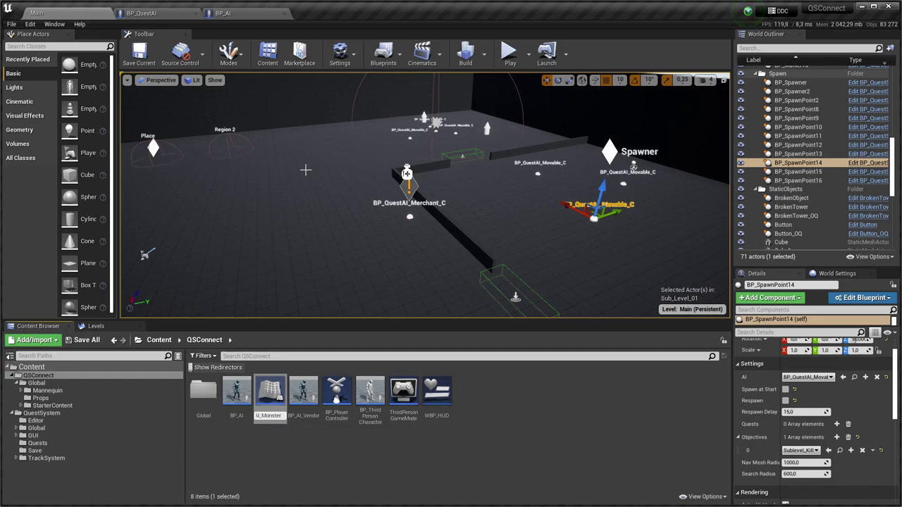
key("Return")
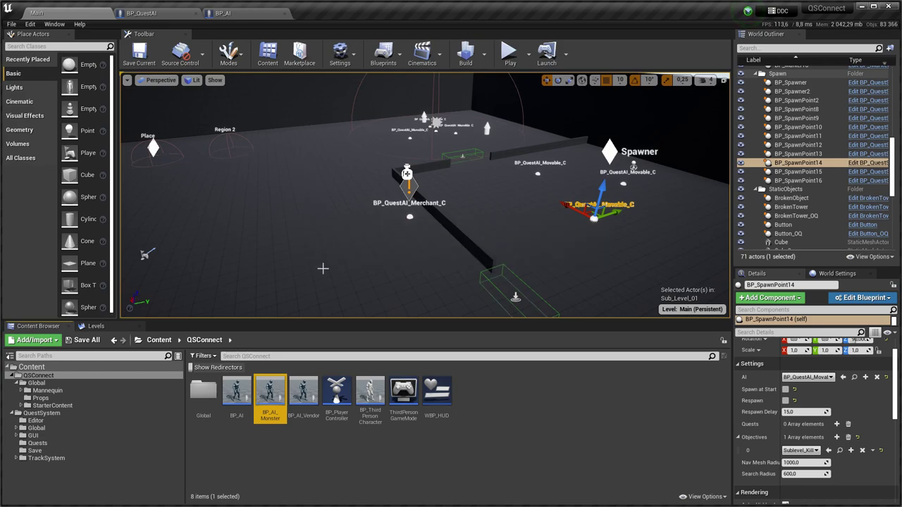
double_click(270, 392)
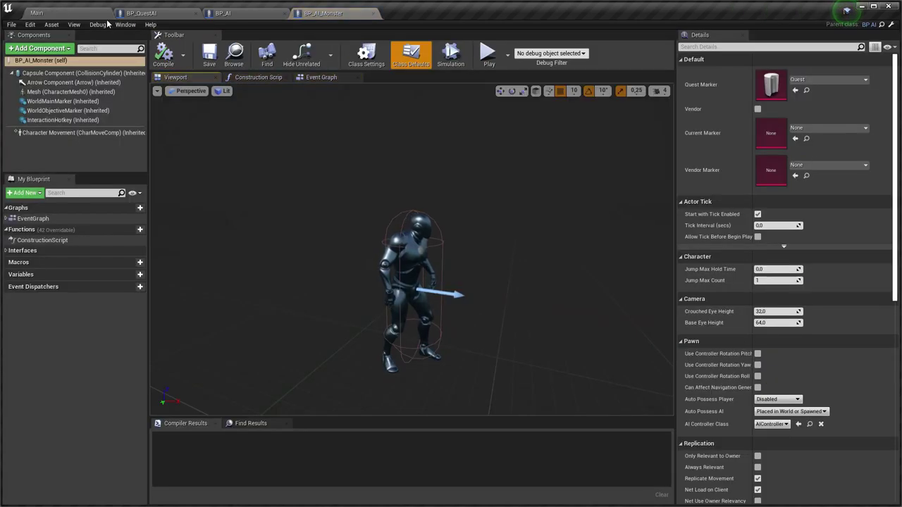
Open BP_QuestAI_Movable from the QuestSystem Global folder and examine its CanInteract function override
left_click(36, 13)
left_click(35, 427)
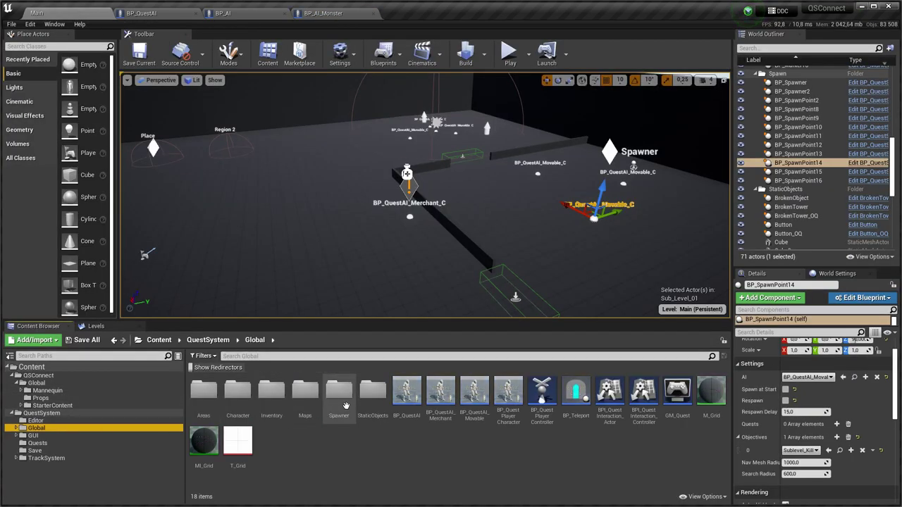
double_click(473, 401)
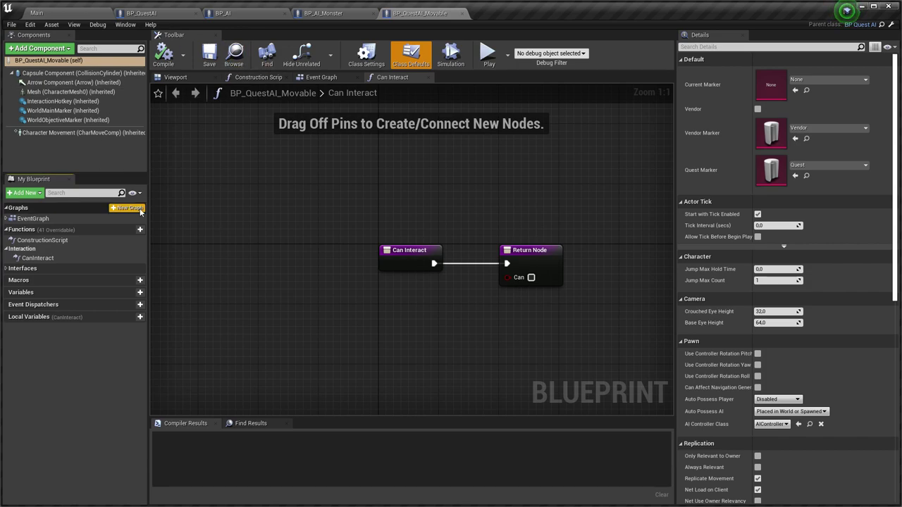
left_click(52, 258)
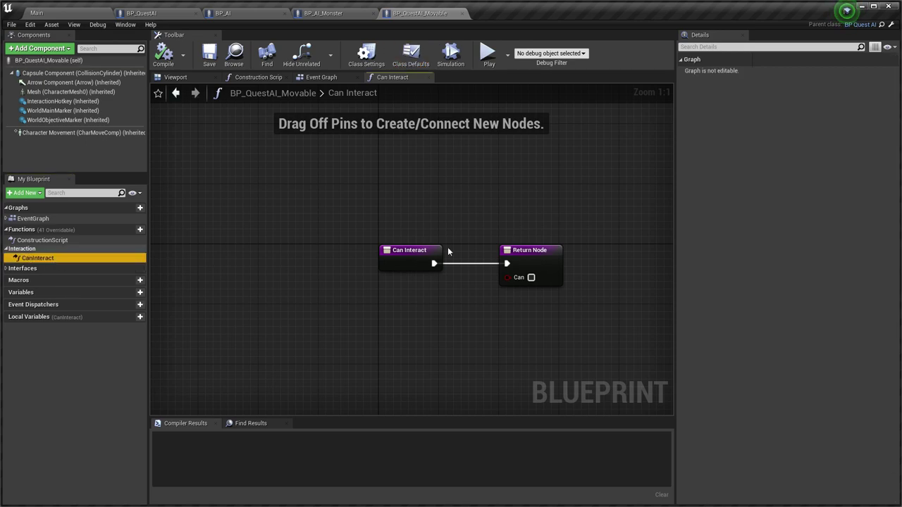
Implement the Can Interact function of the Interaction interface in BP_AI_Monster
left_click(339, 14)
left_click(6, 251)
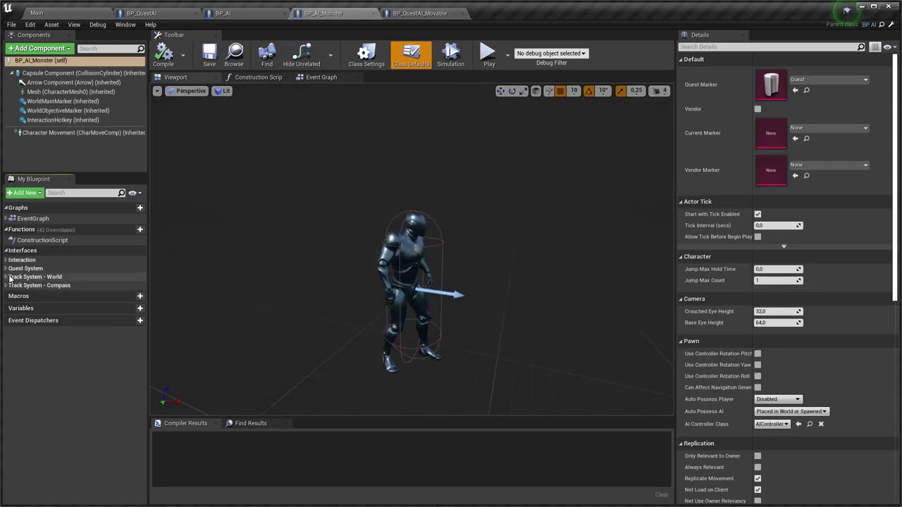
left_click(5, 260)
left_click(64, 318)
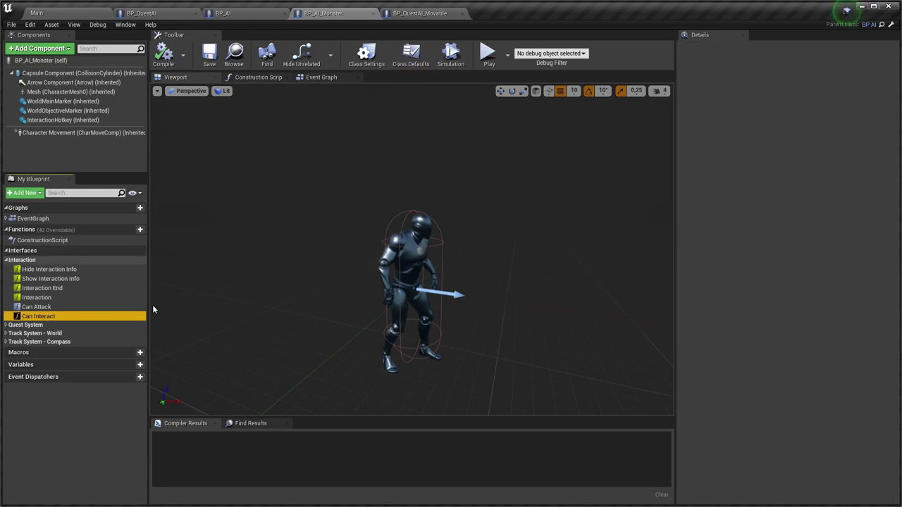
right_click(67, 319)
left_click(102, 330)
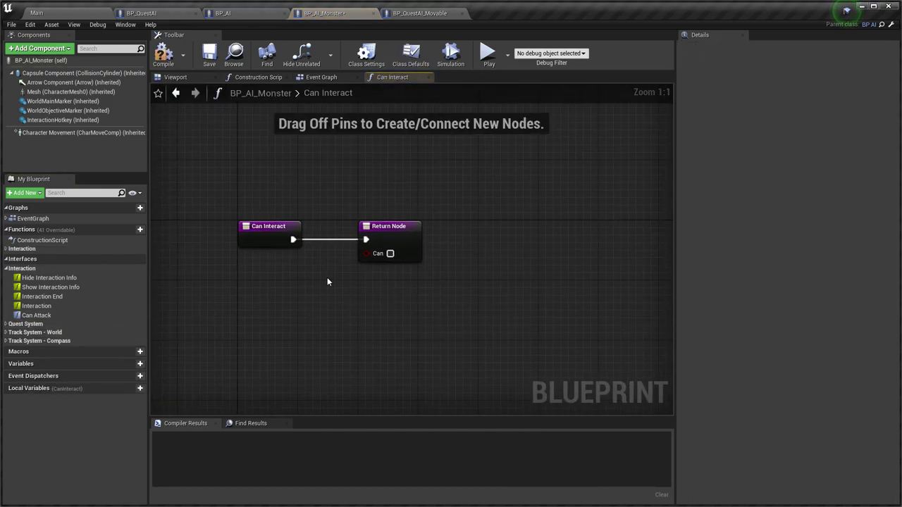
Compile and save BP_AI_Monster, and copy the Event AnyDamage node chain from BP_QuestAI_Movable's event graph
left_click(164, 55)
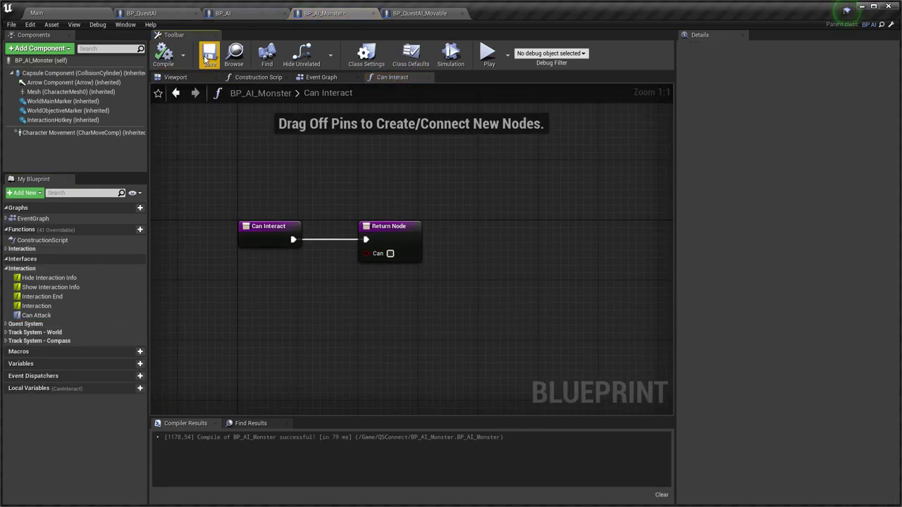
left_click(417, 15)
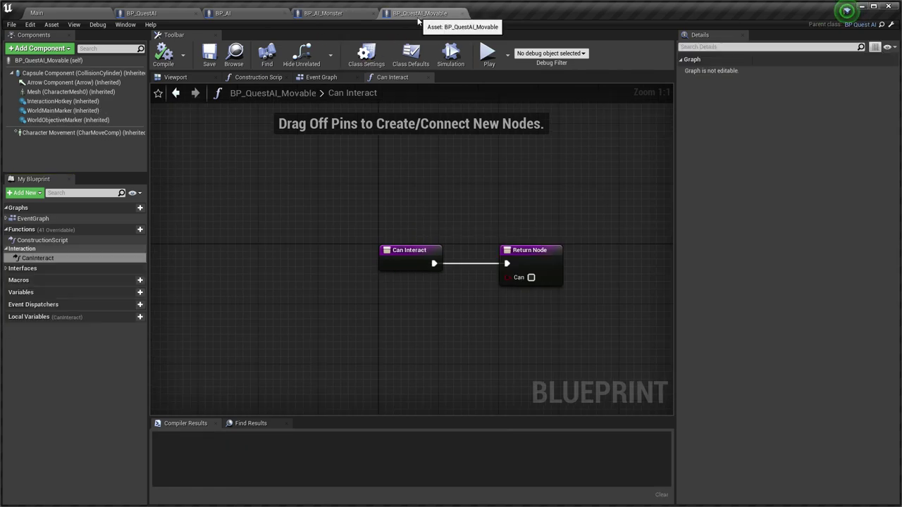
double_click(33, 219)
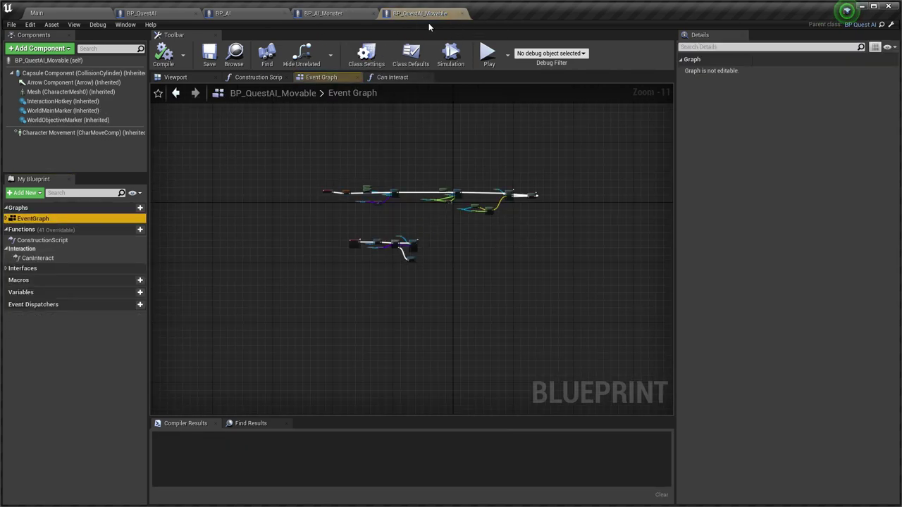
left_click_drag(431, 21, 360, 21)
scroll(349, 209, "up", 7)
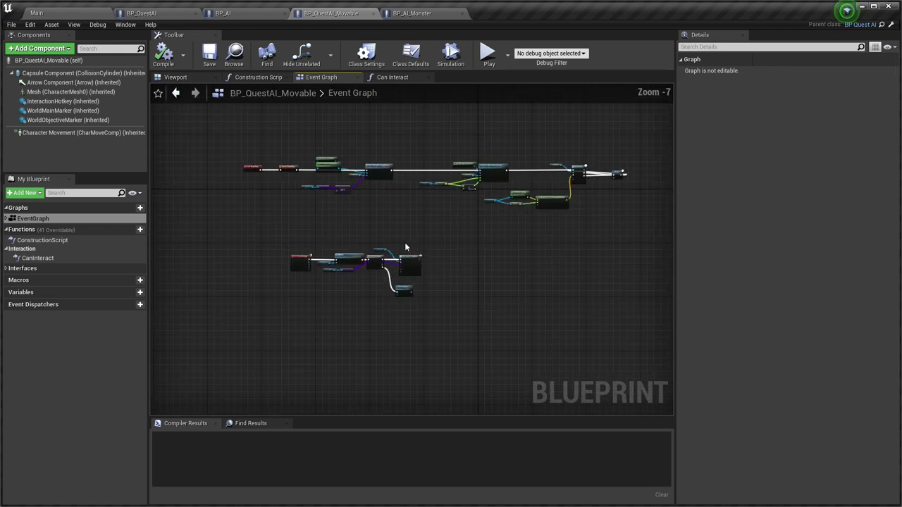
left_click_drag(532, 348, 255, 227)
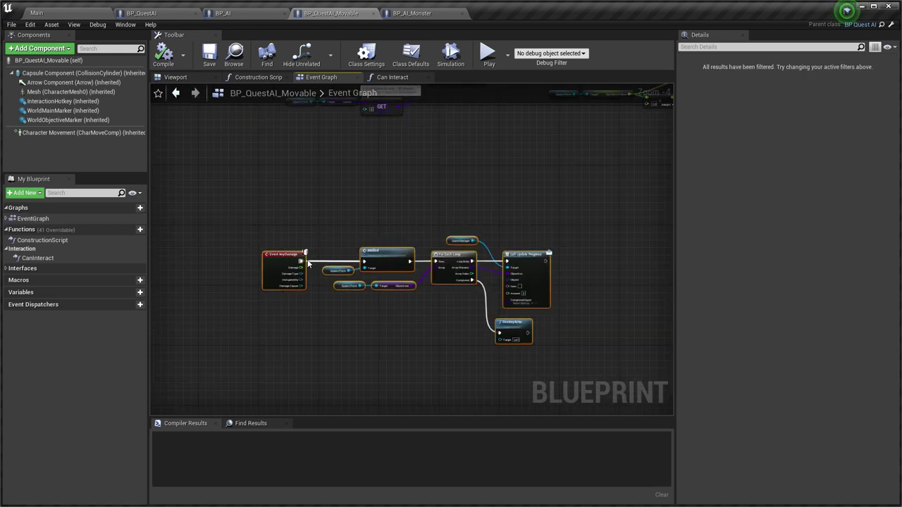
Delete the default event nodes from BP_AI_Monster's event graph
left_click(420, 16)
double_click(33, 219)
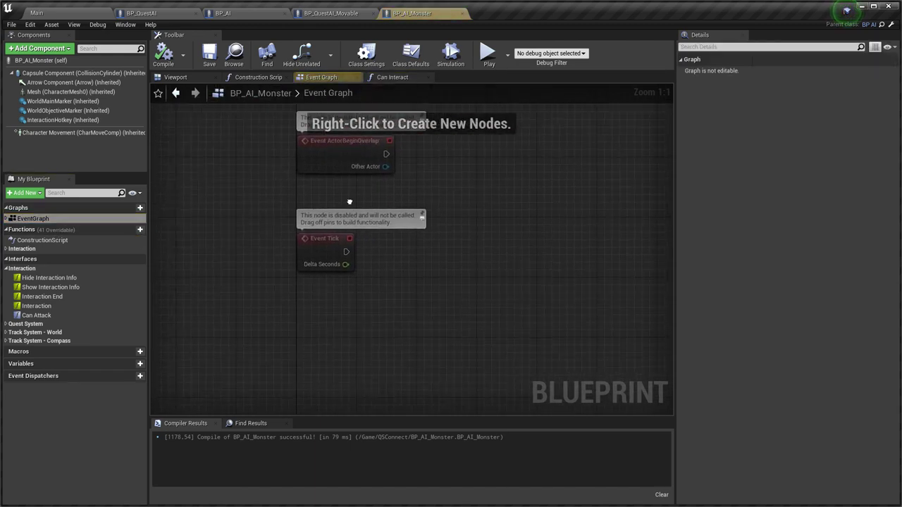
left_click_drag(473, 310, 314, 187)
key("Delete")
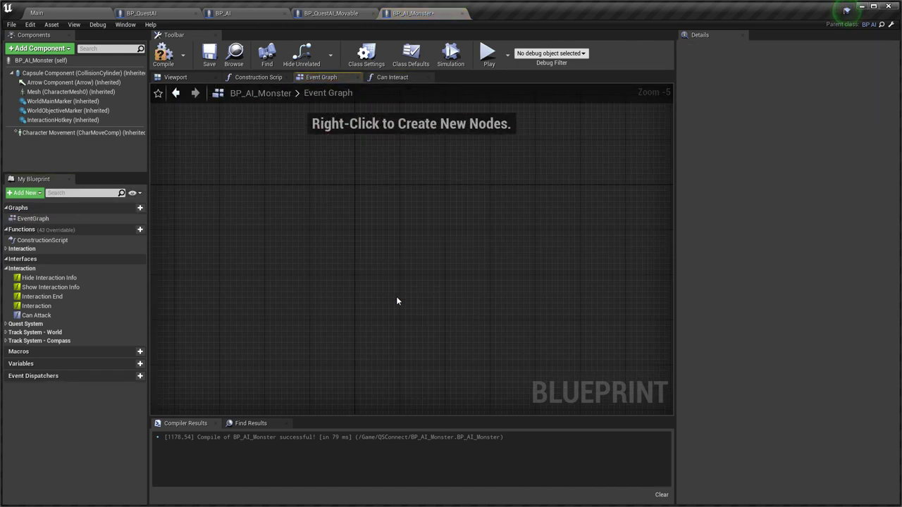
Paste the copied Event AnyDamage chain into BP_AI_Monster's event graph, compile and save, and review the pasted nodes
key("ctrl+v")
scroll(321, 291, "up", 2)
left_click(166, 54)
right_click_drag(517, 269, 429, 238)
right_click_drag(398, 279, 376, 269)
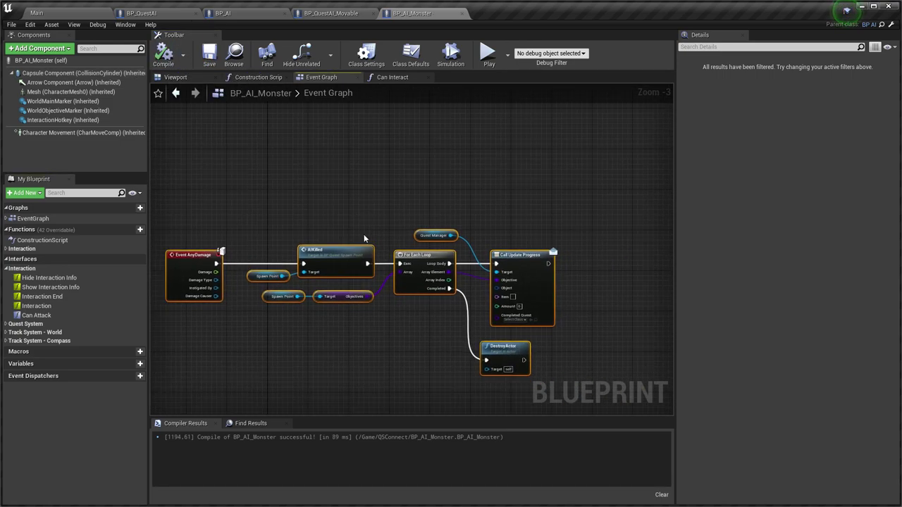
right_click_drag(265, 267, 300, 260)
scroll(302, 260, "up", 3)
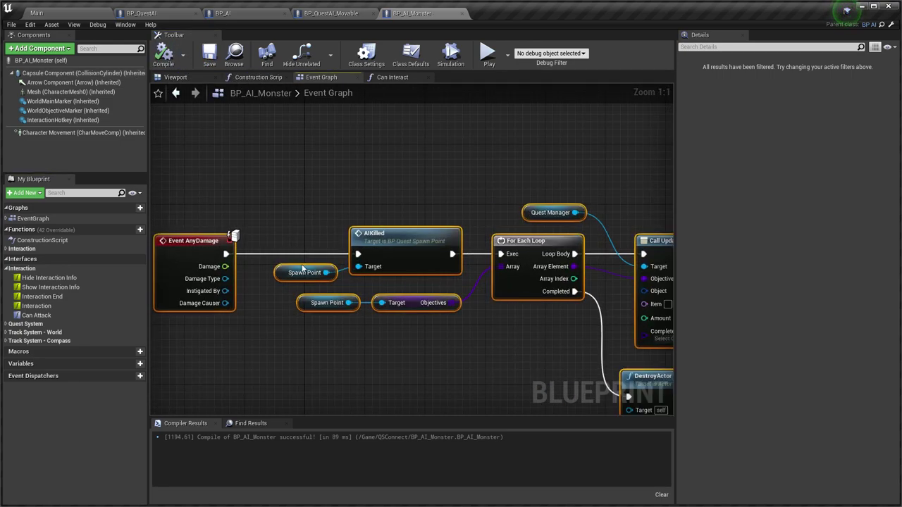
left_click(334, 244)
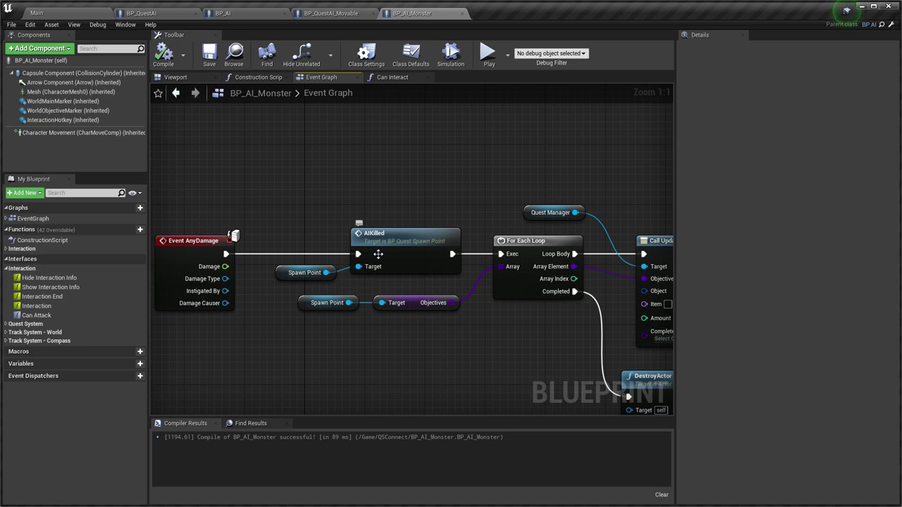
right_click_drag(482, 182, 373, 152)
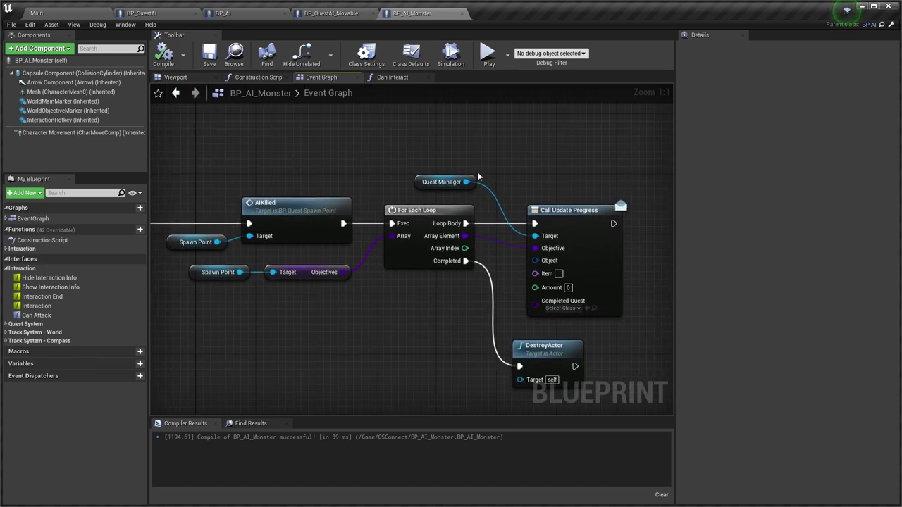
Transfer the upper event node chain from BP_QuestAI_Movable's event graph to BP_AI_Monster's event graph
left_click(367, 10)
scroll(381, 228, "down", 3)
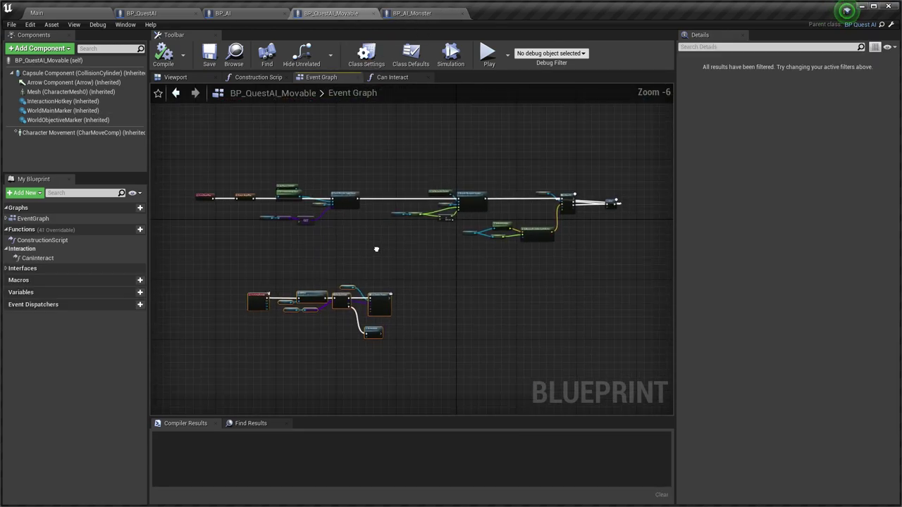
left_click_drag(626, 248, 218, 184)
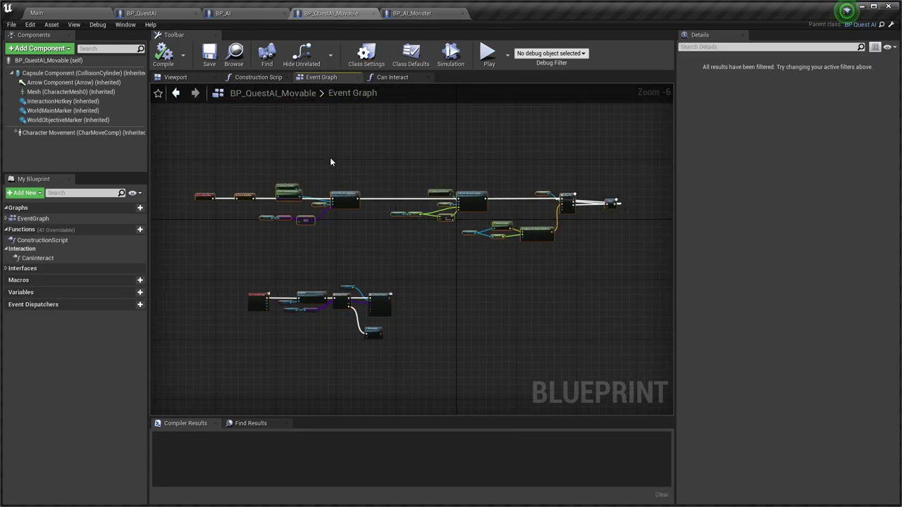
left_click(408, 13)
scroll(310, 222, "down", 6)
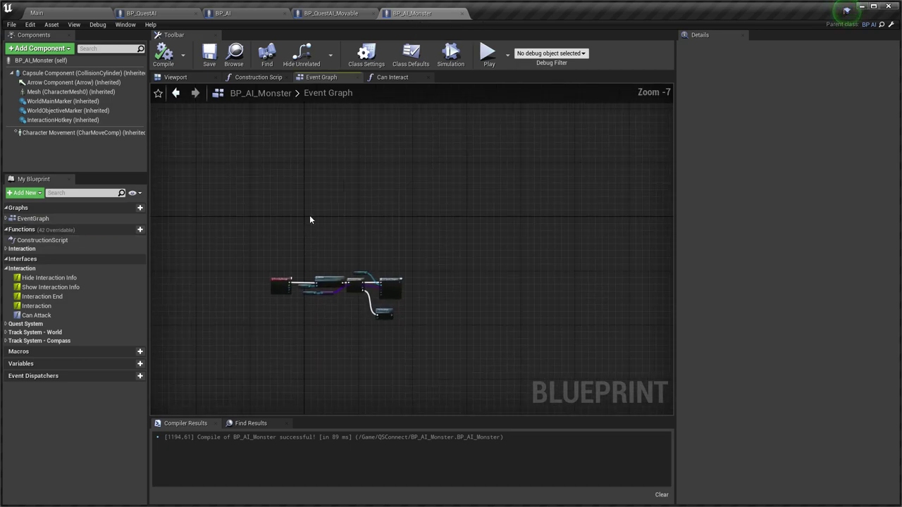
scroll(295, 186, "up", 3)
scroll(296, 184, "up", 6)
scroll(308, 169, "down", 6)
scroll(309, 185, "up", 1)
scroll(309, 184, "up", 2)
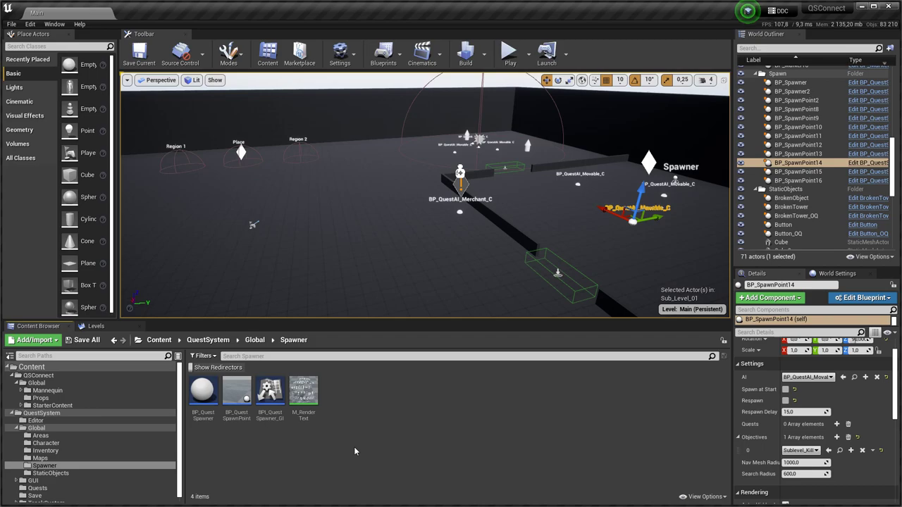
Open BP_QuestSpawnPoint from the QuestSystem Spawner folder and check the types of its AI and SpawnedAI variables
double_click(237, 395)
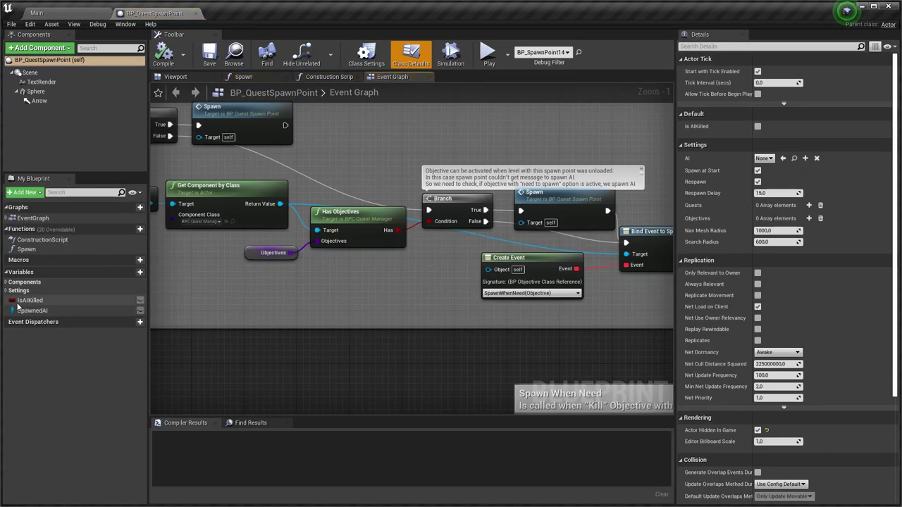
left_click(6, 290)
left_click(32, 393)
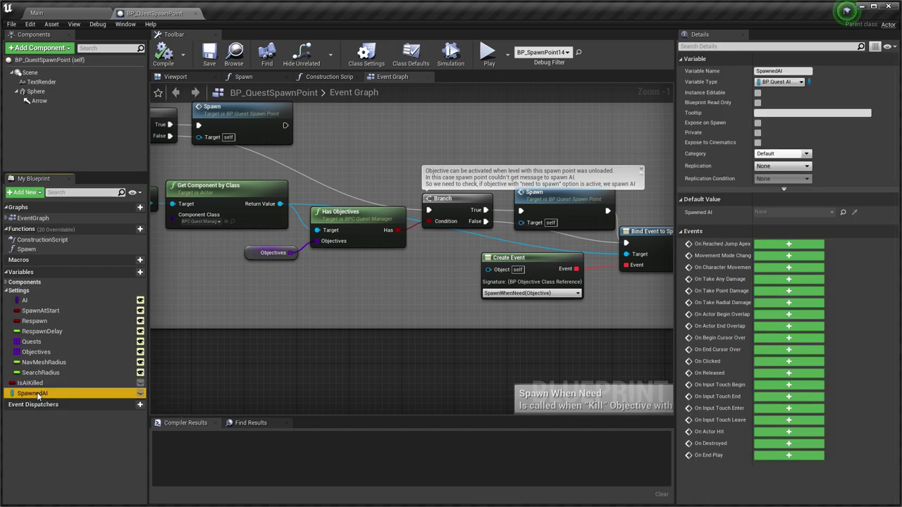
left_click(37, 301)
left_click(40, 394)
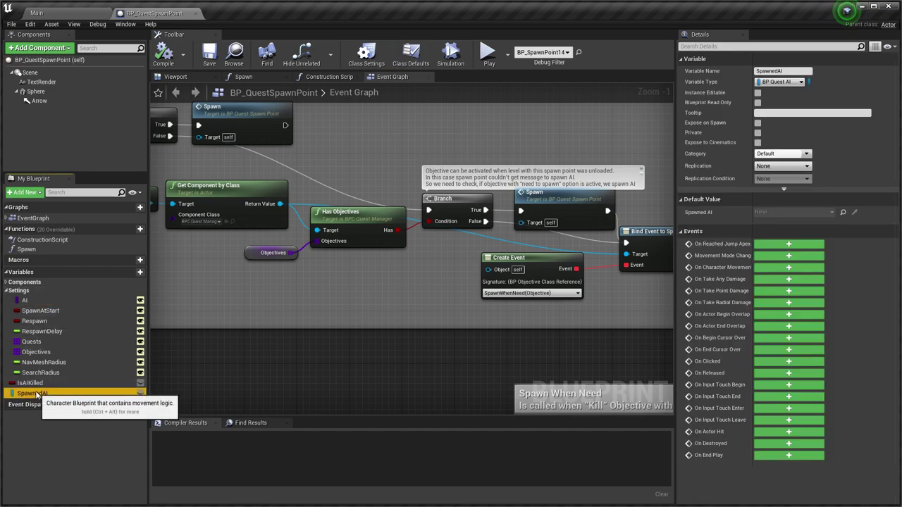
Find the references to the AI variable across all blueprints and open the one in the Construction Script
right_click(38, 301)
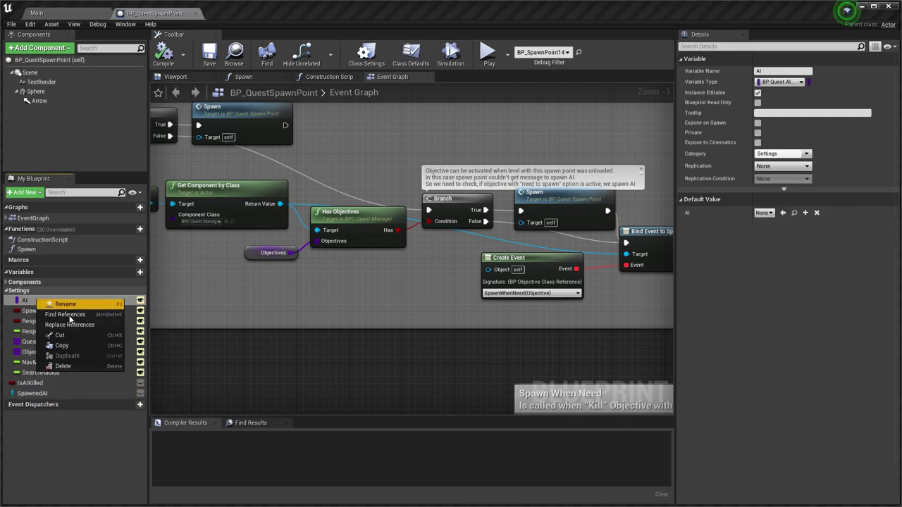
left_click(74, 318)
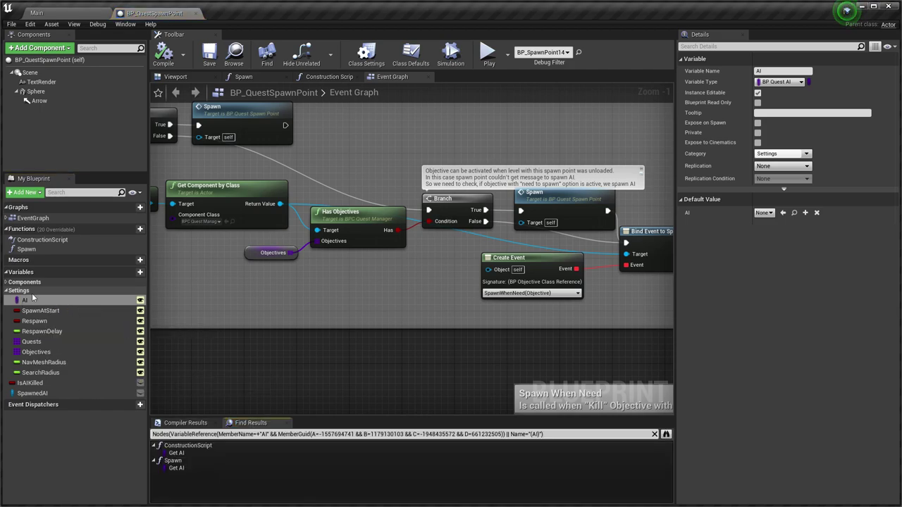
left_click(665, 435)
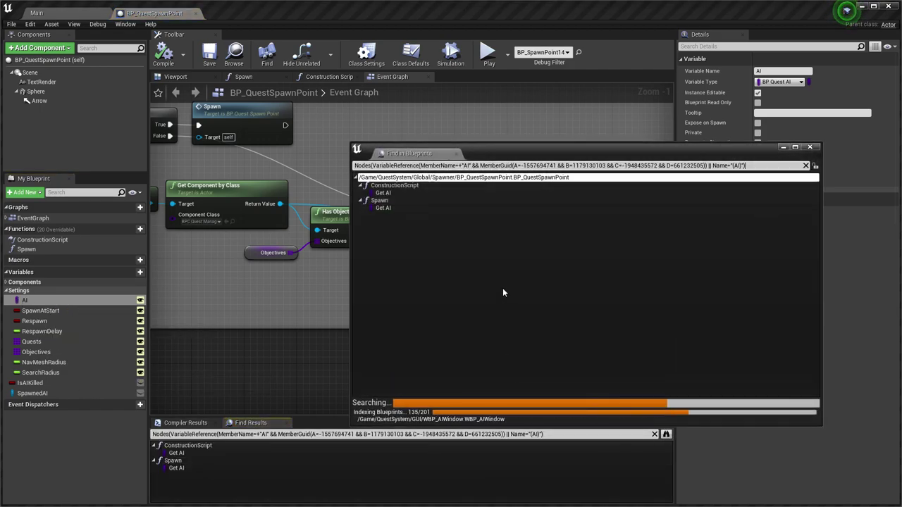
double_click(401, 193)
left_click_drag(508, 153, 532, 333)
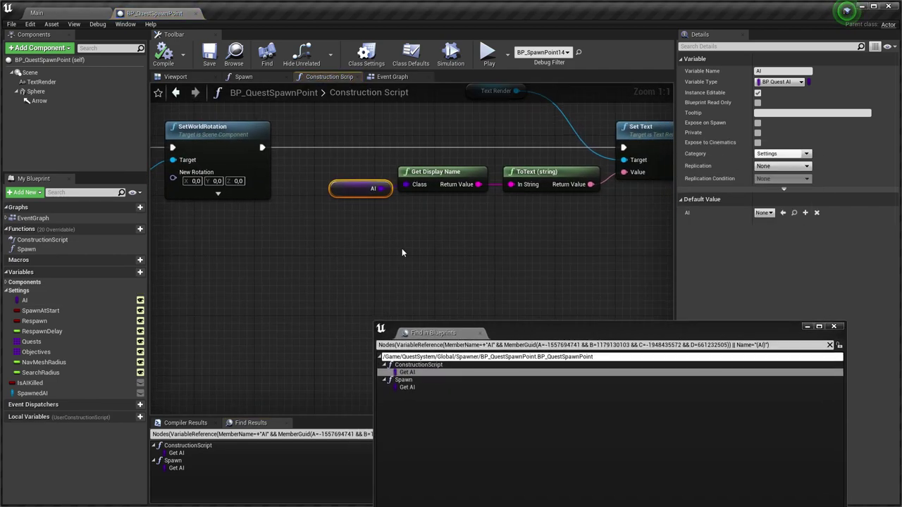
Change the AI variable's type to a BP_AI class reference and accept the type change
left_click(790, 83)
type("bp")
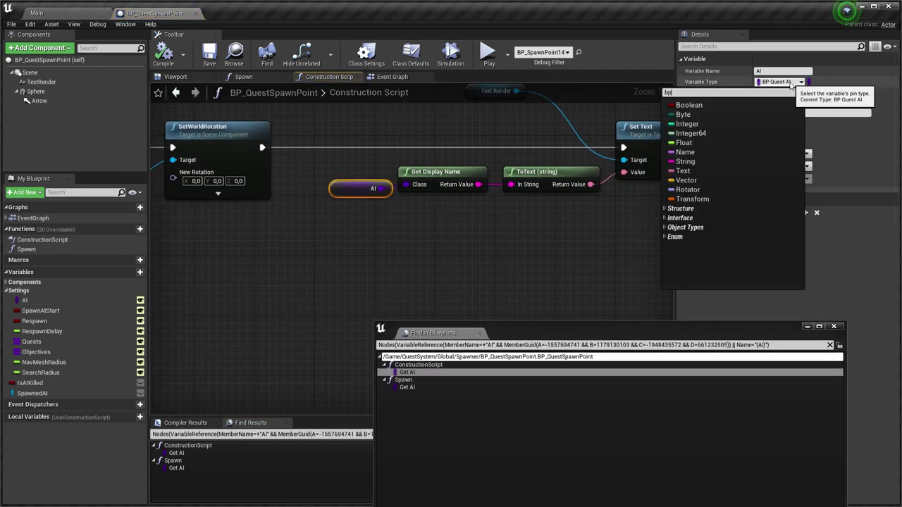
type("_ai")
mouse_move(713, 114)
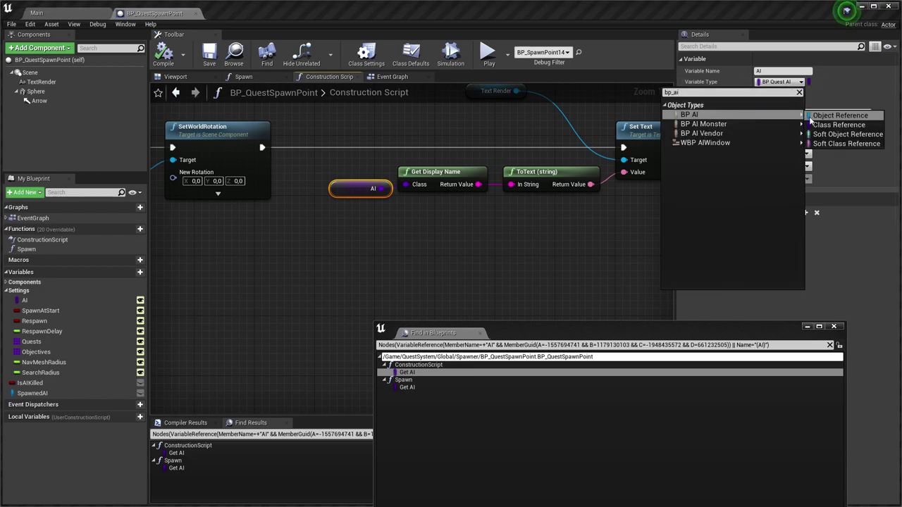
left_click(835, 115)
left_click(451, 269)
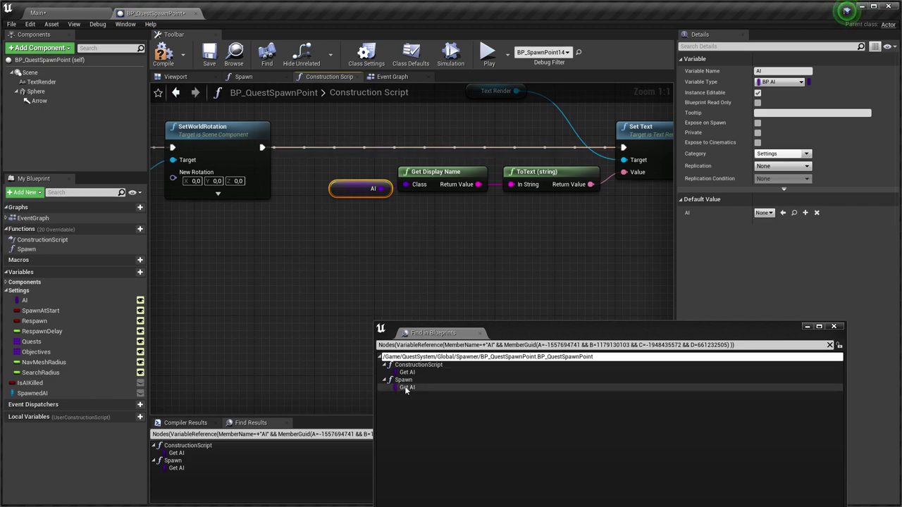
Reconnect AI to the SpawnActor node's Class input in the Spawn function and refresh the SpawnActor node
left_click(407, 388)
left_click_drag(377, 215, 455, 201)
right_click_drag(396, 191, 356, 123)
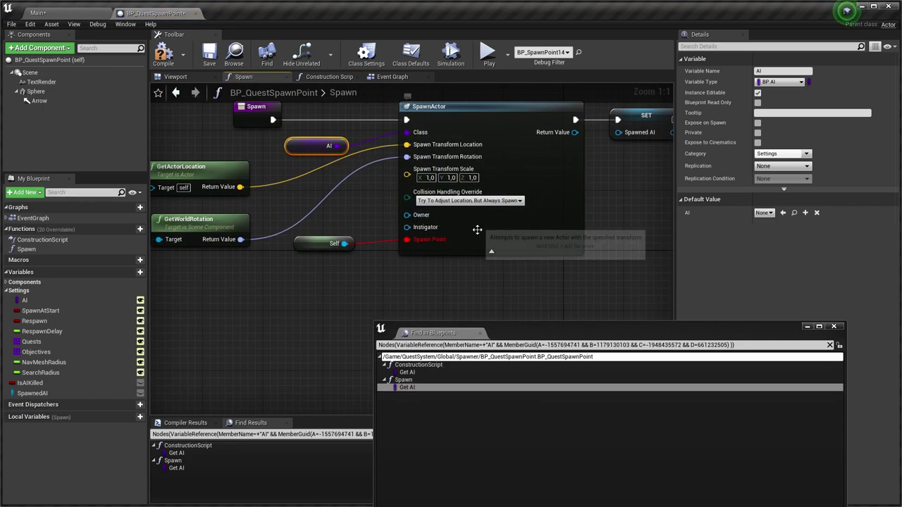
right_click(477, 229)
left_click(497, 290)
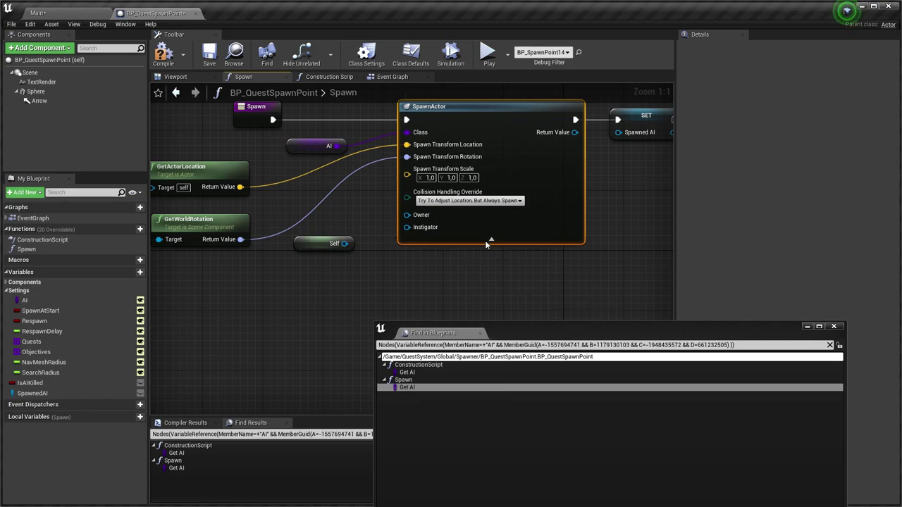
Open BP_AI, make its SpawnPoint variable instance editable and exposed on spawn, and compile and save
left_click(38, 12)
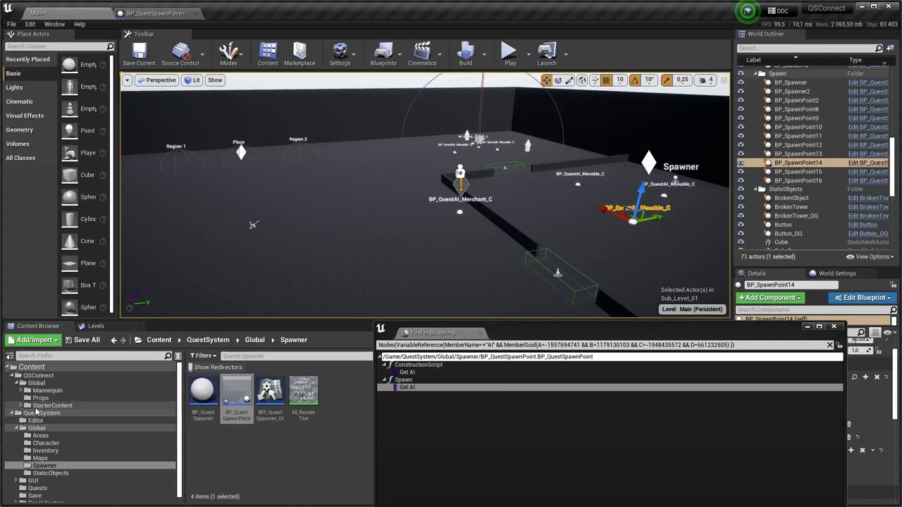
left_click(39, 377)
double_click(236, 398)
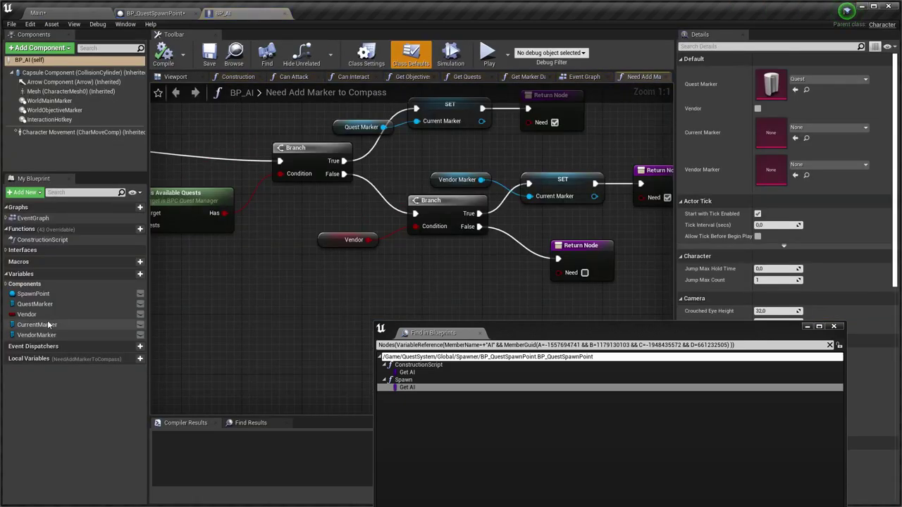
left_click(44, 295)
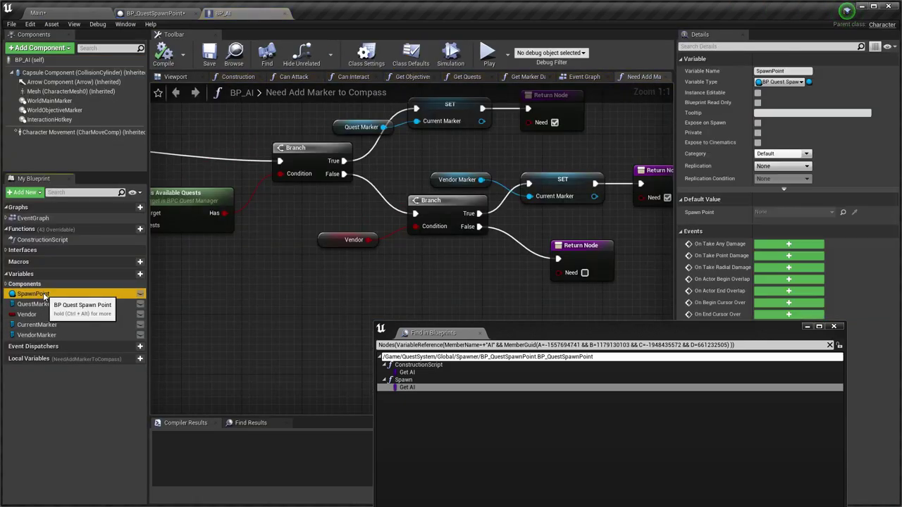
left_click(757, 93)
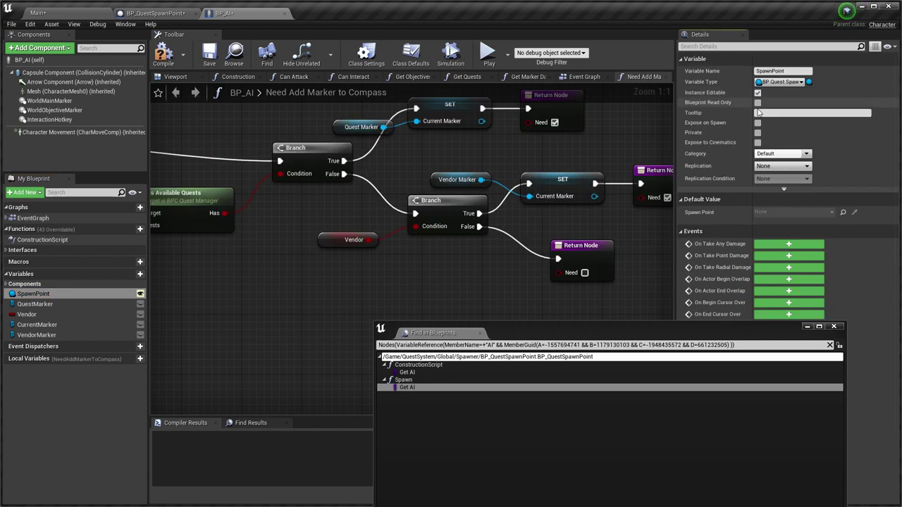
left_click(205, 58)
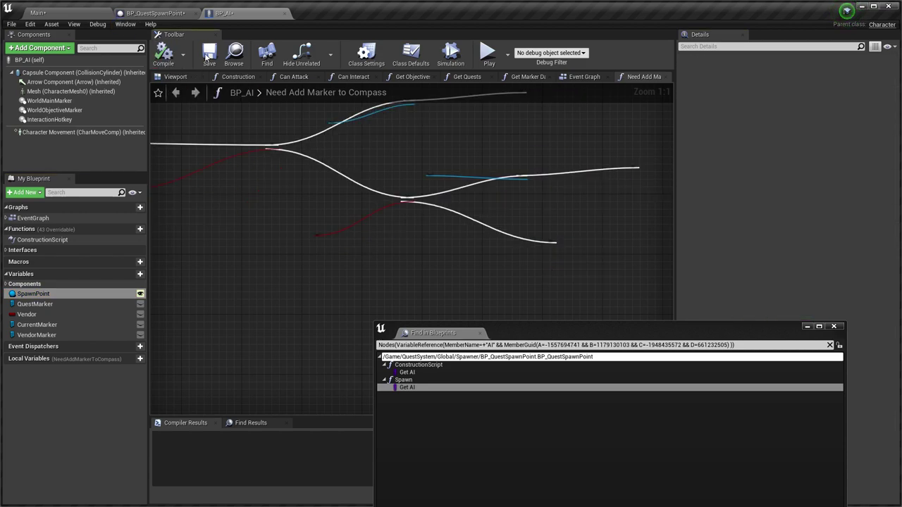
Refresh the SpawnActor node in BP_QuestSpawnPoint's Spawn function, connect Self to its Spawn Point input, and compile and save
left_click(174, 14)
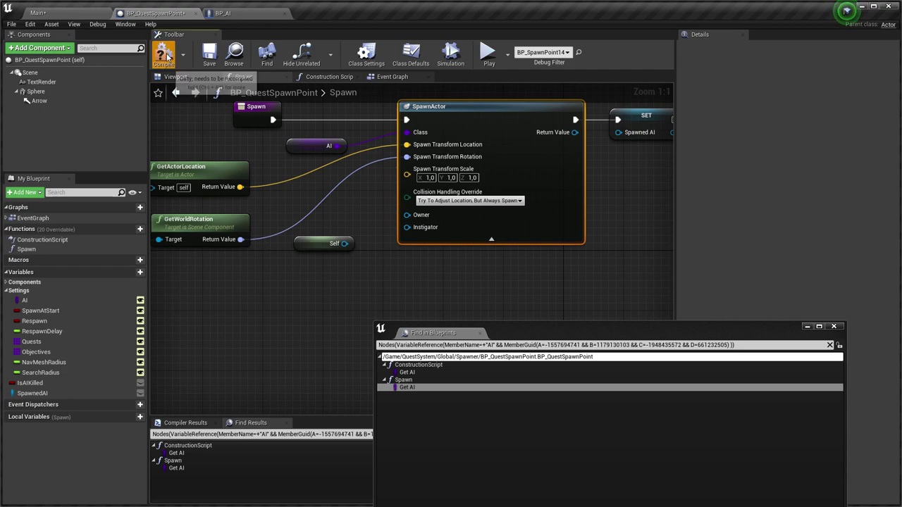
right_click(528, 146)
left_click(556, 210)
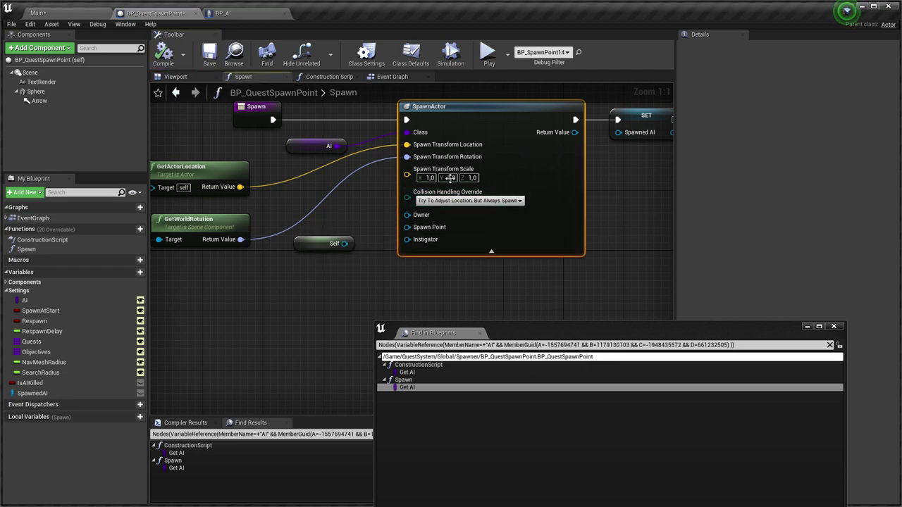
left_click_drag(344, 243, 357, 242)
left_click_drag(414, 229, 409, 227)
scroll(421, 214, "down", 2)
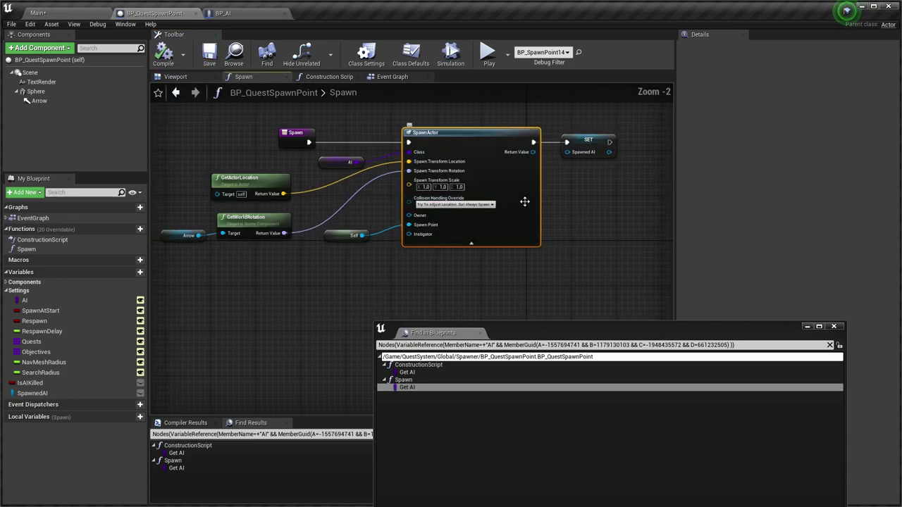
Find the references of the SpawnedAI variable, change its type to a BP_AI object reference, and accept the type change
left_click(834, 327)
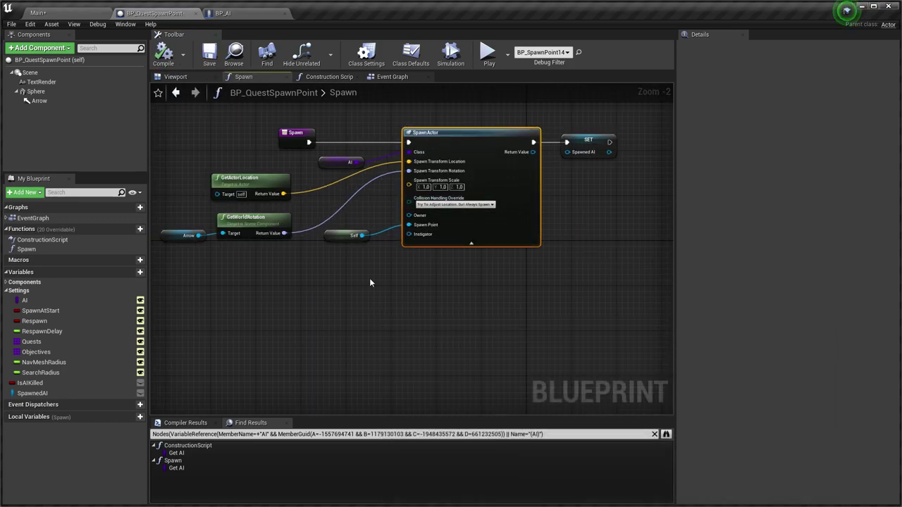
right_click(47, 391)
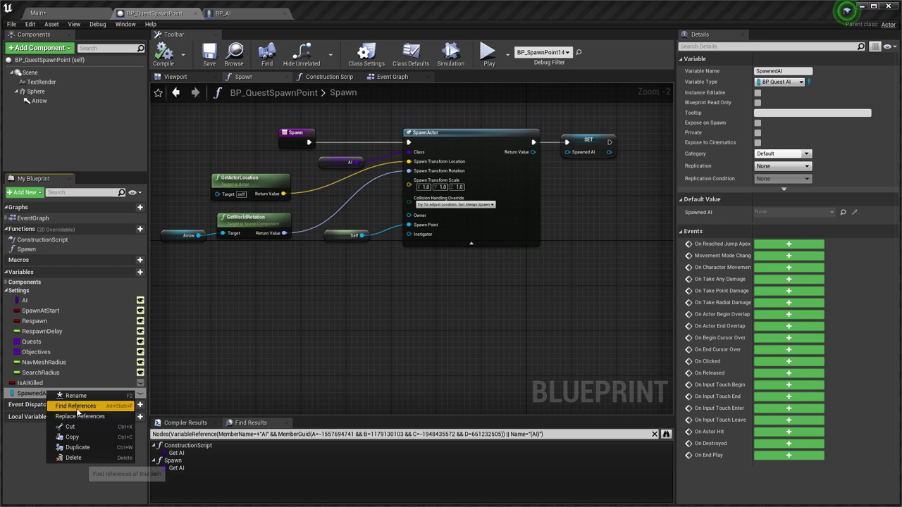
left_click(76, 406)
left_click(173, 452)
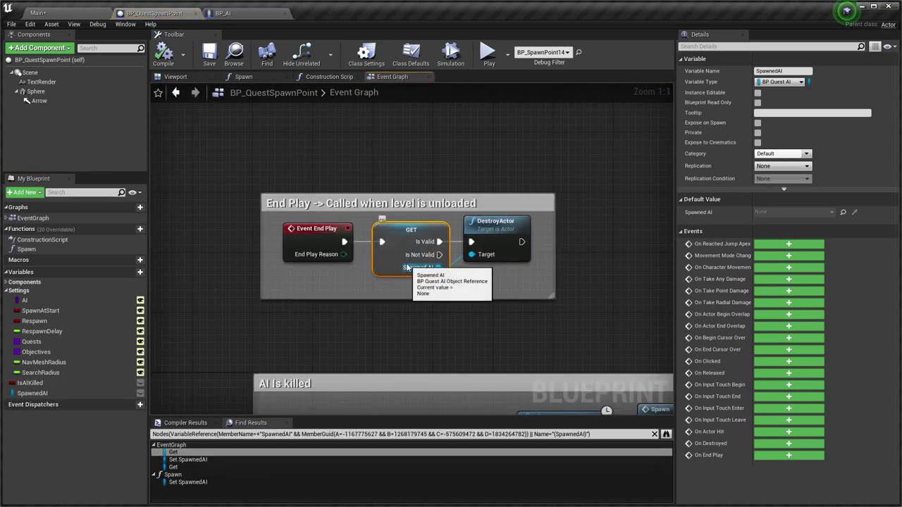
left_click(784, 83)
type("bp_ai")
mouse_move(719, 119)
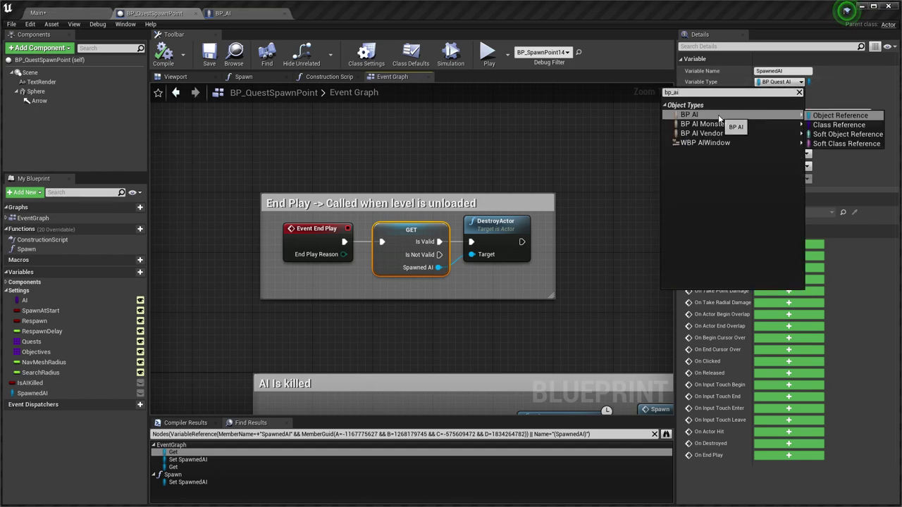
left_click(838, 116)
left_click(457, 265)
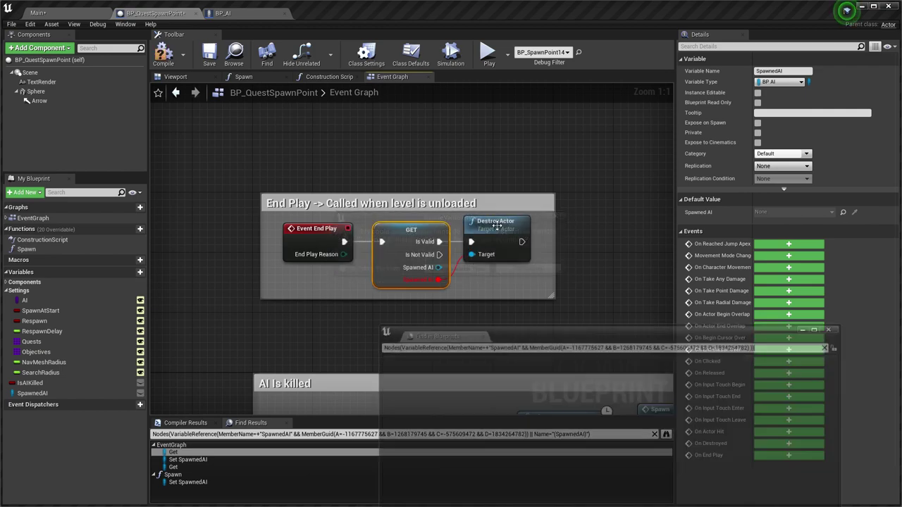
left_click(833, 327)
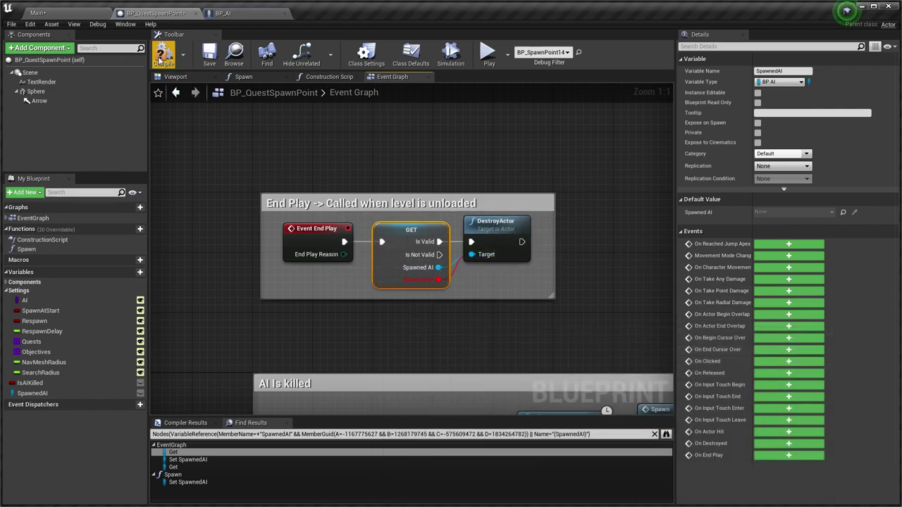
Refresh the SpawnedAI GET node in the End Play section of the Event Graph and compile the blueprint
left_click(161, 56)
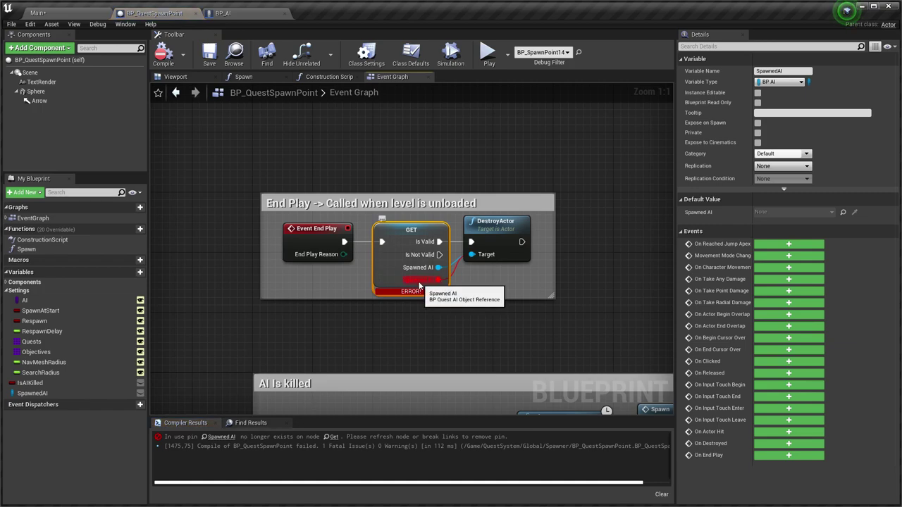
right_click(387, 283)
left_click(409, 91)
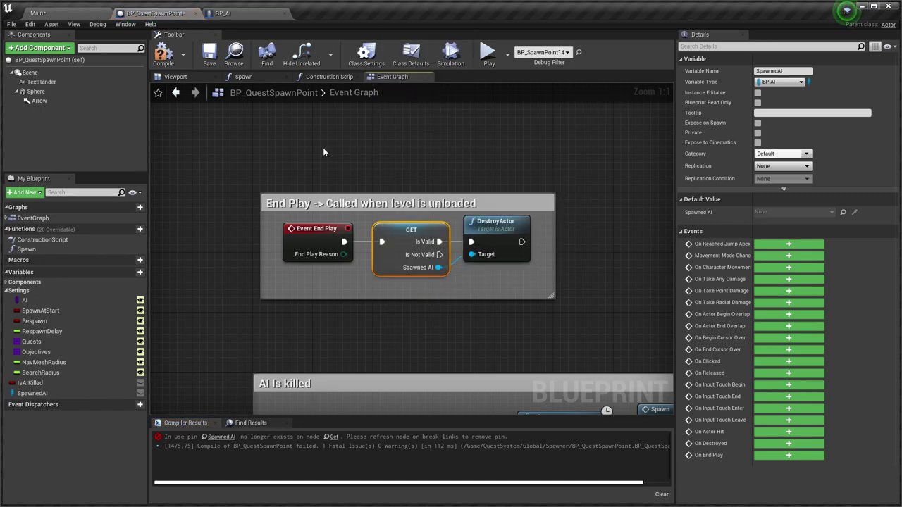
left_click(163, 60)
Connect the SpawnActor node's Return Value to the Spawned AI input of the SET node in the Spawn function
scroll(452, 259, "down", 4)
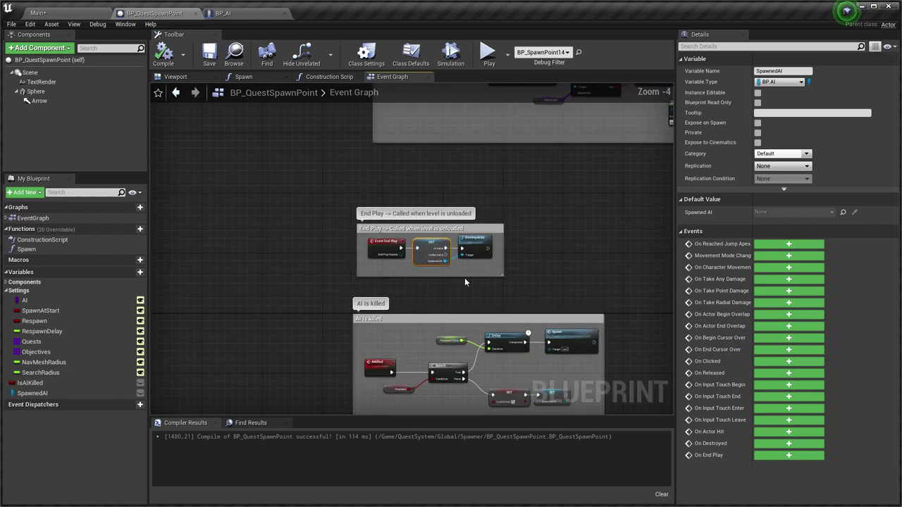
right_click_drag(491, 282, 376, 230)
right_click_drag(483, 334, 414, 270)
right_click_drag(606, 257, 485, 201)
double_click(32, 250)
scroll(422, 201, "up", 4)
left_click_drag(426, 203, 462, 210)
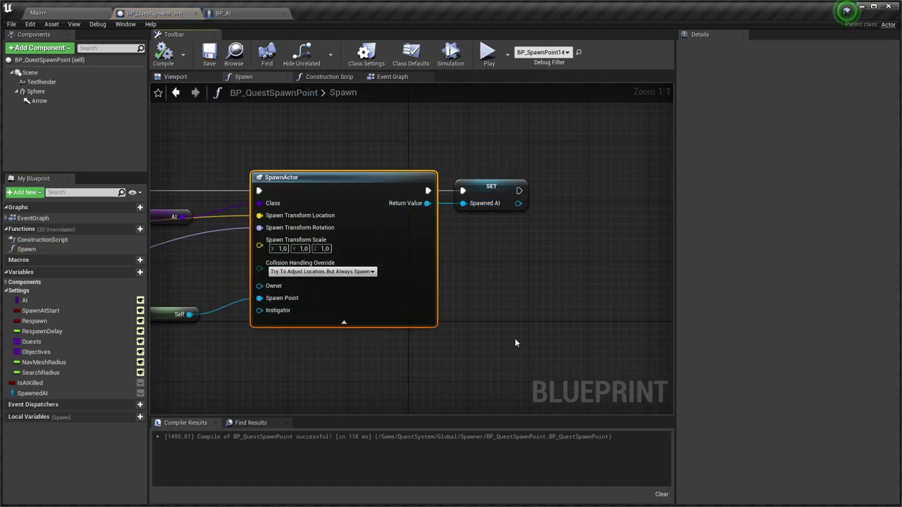
right_click_drag(515, 343, 565, 307)
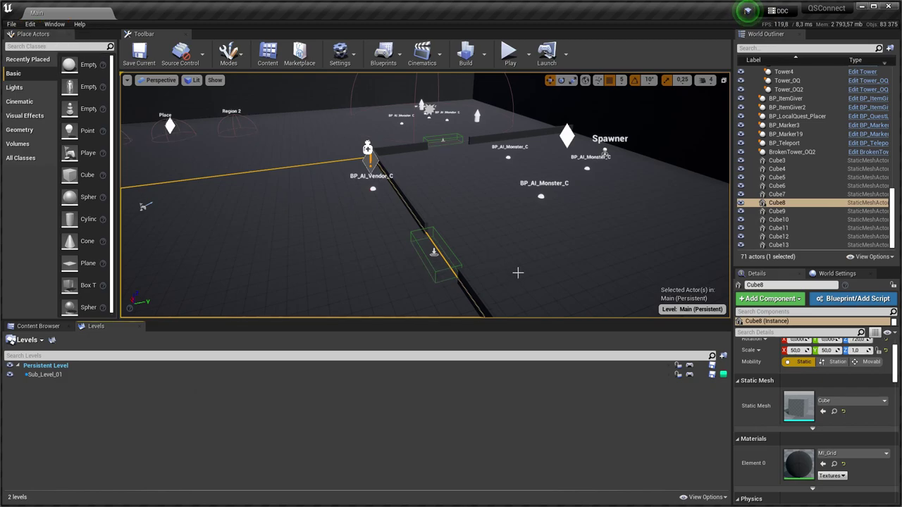
Review the project's Navigation Mesh settings, including Runtime Generation, and the Navigation System settings for generating navigation around invokers
left_click(31, 25)
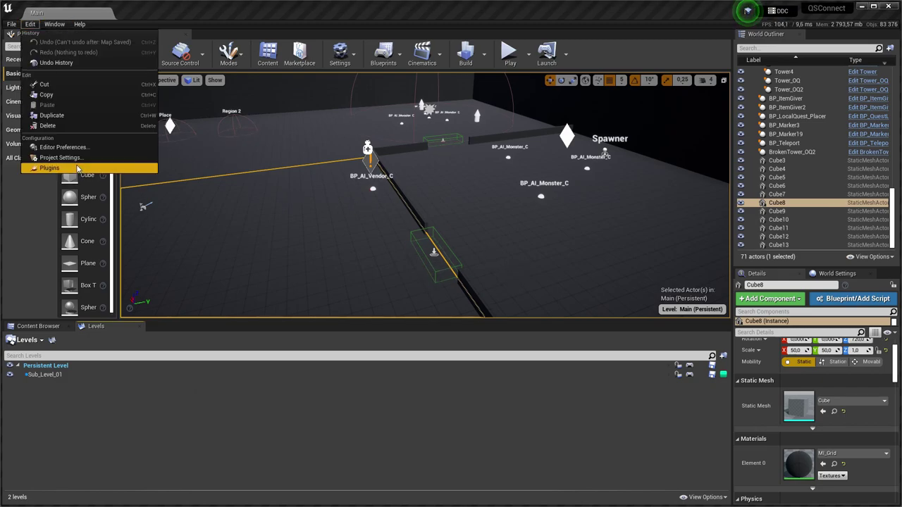
left_click(64, 158)
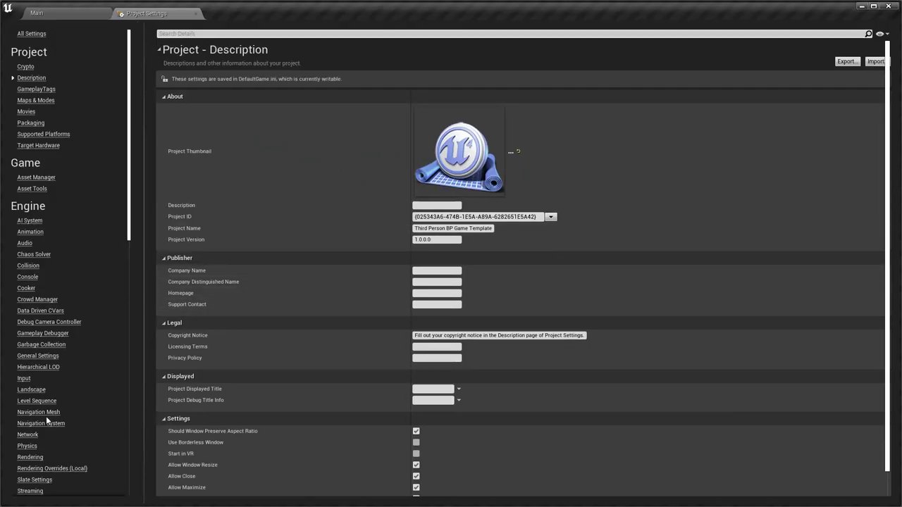
left_click(42, 412)
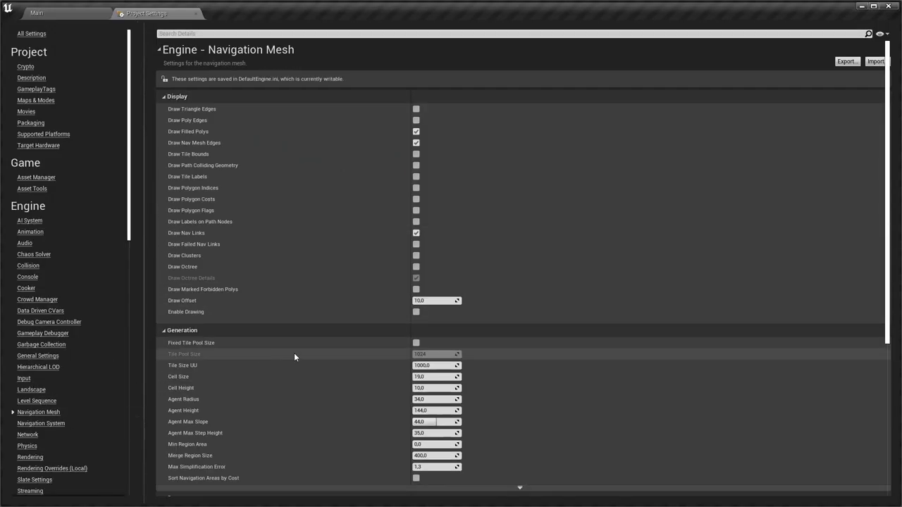
scroll(303, 348, "down", 5)
scroll(227, 360, "down", 1)
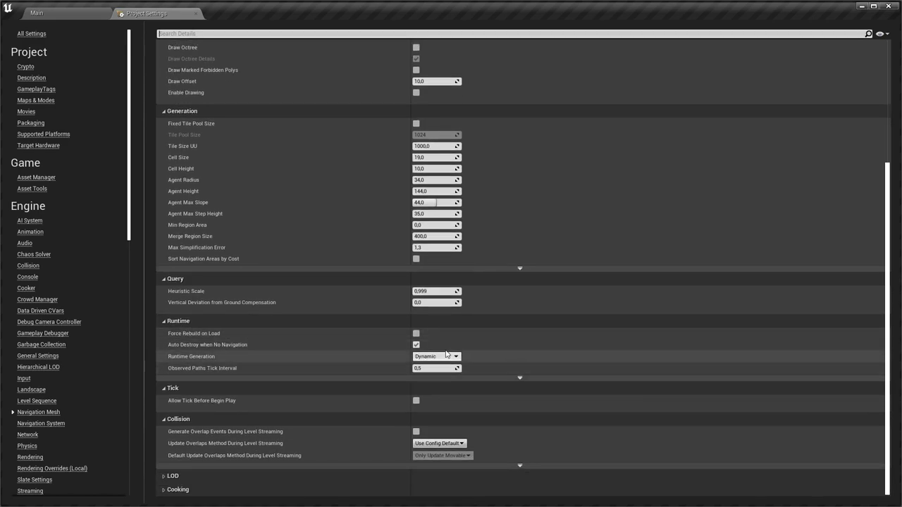
left_click(31, 426)
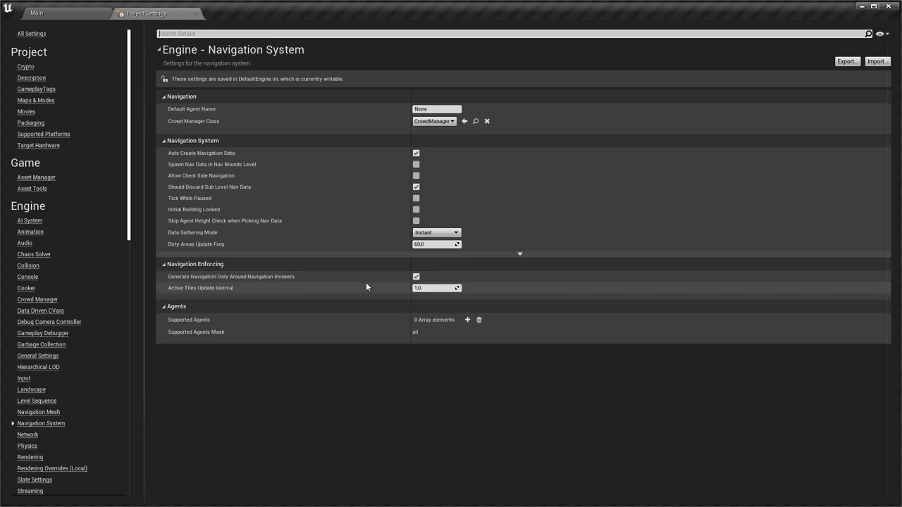
left_click(195, 14)
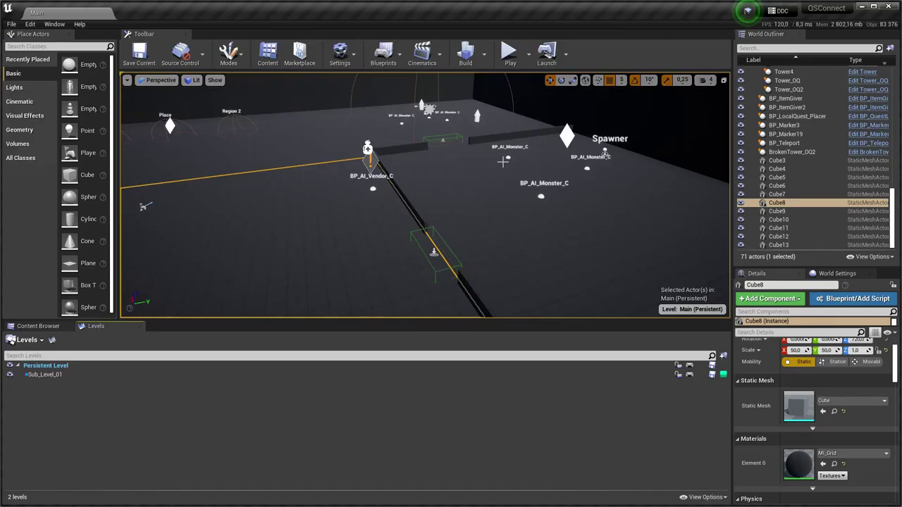
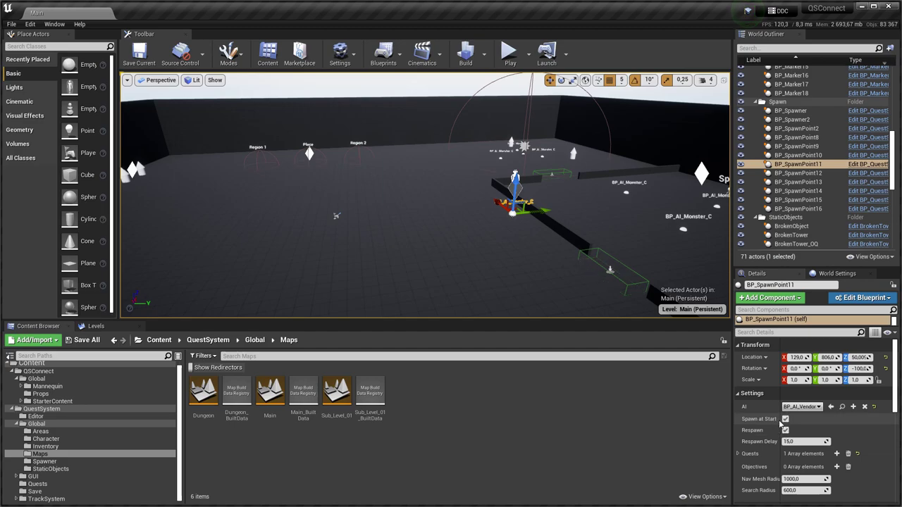
Open the Dungeon map and check the GameMode Override choices in its world settings
double_click(201, 396)
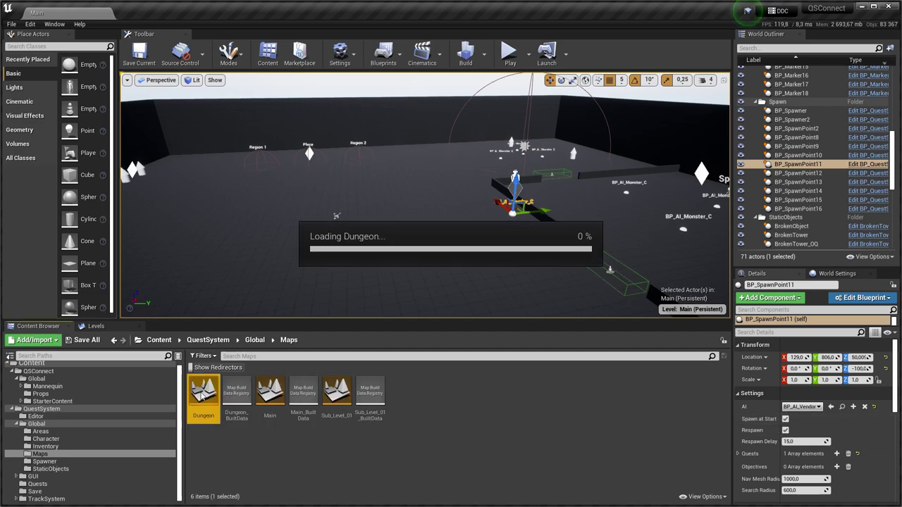
right_click_drag(352, 154, 419, 130)
left_click(827, 274)
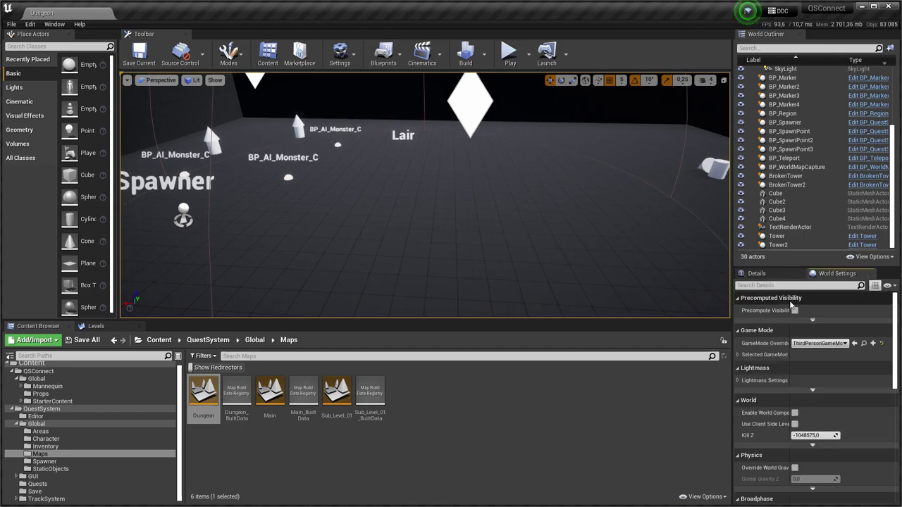
left_click(819, 343)
Reopen the Main map, start playing the level, and interact with the nearest AI through its dialog option
double_click(270, 391)
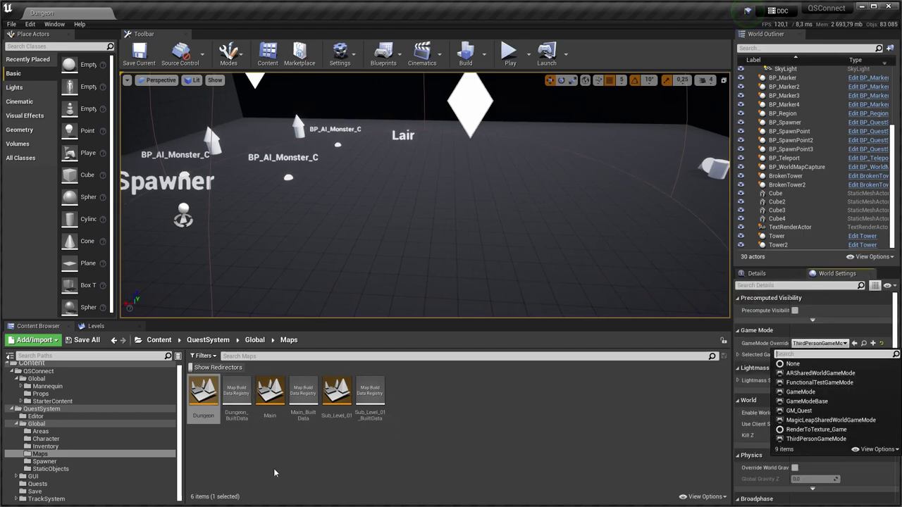
left_click(509, 52)
key("w")
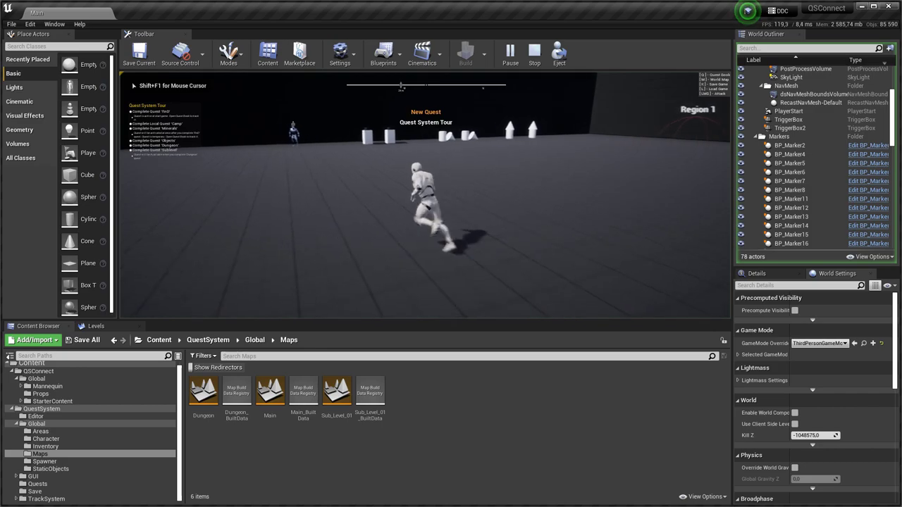
key("w")
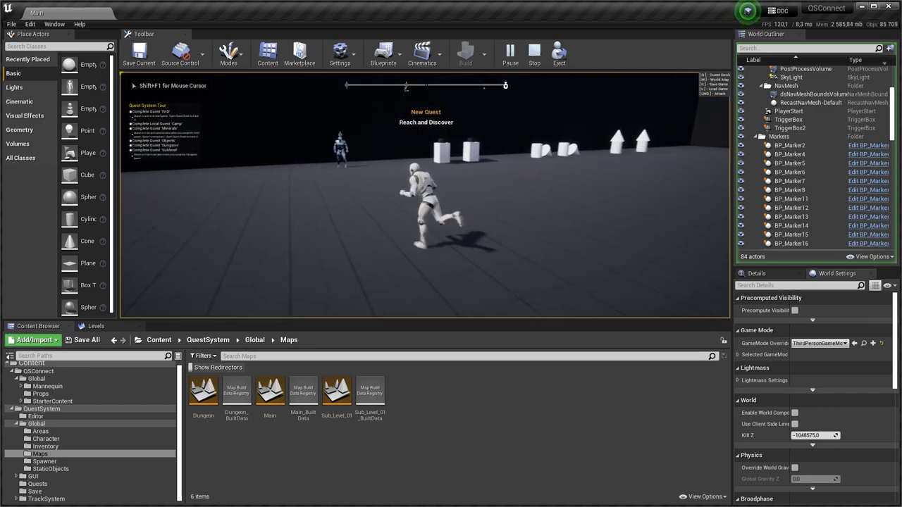
key("r")
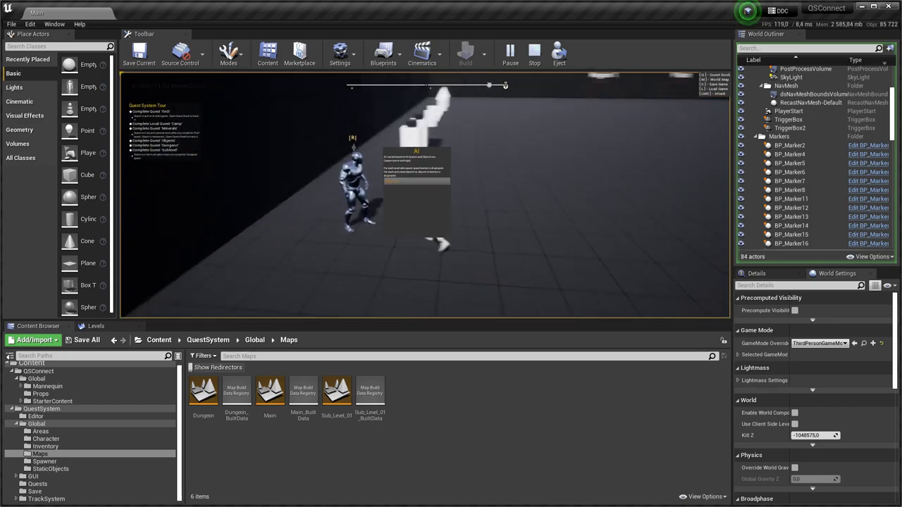
left_click(416, 182)
Run the character past the monsters at the Camp and along the walled area, and open the world map
key("w")
key("w")
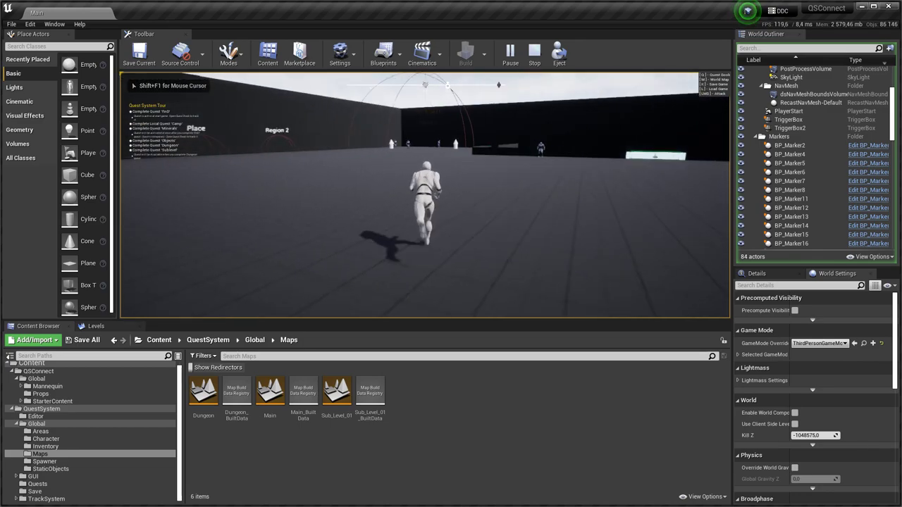
key("w")
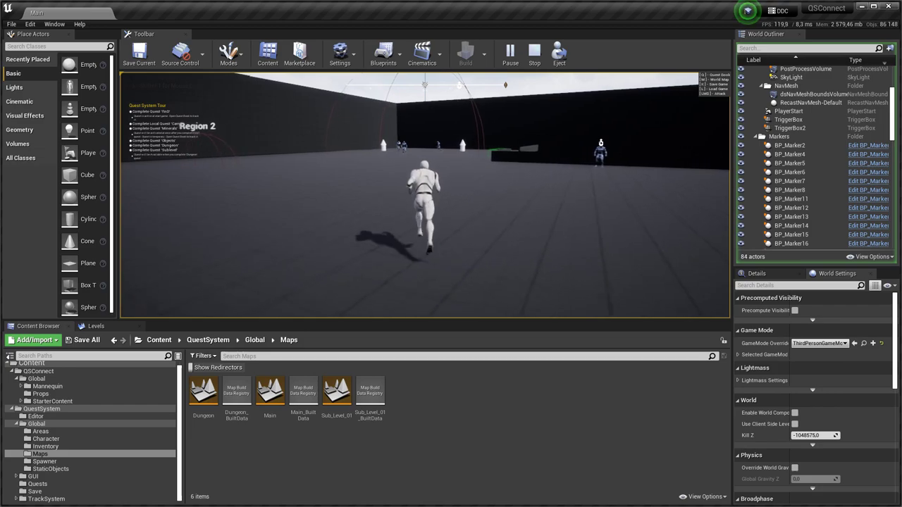
key("w")
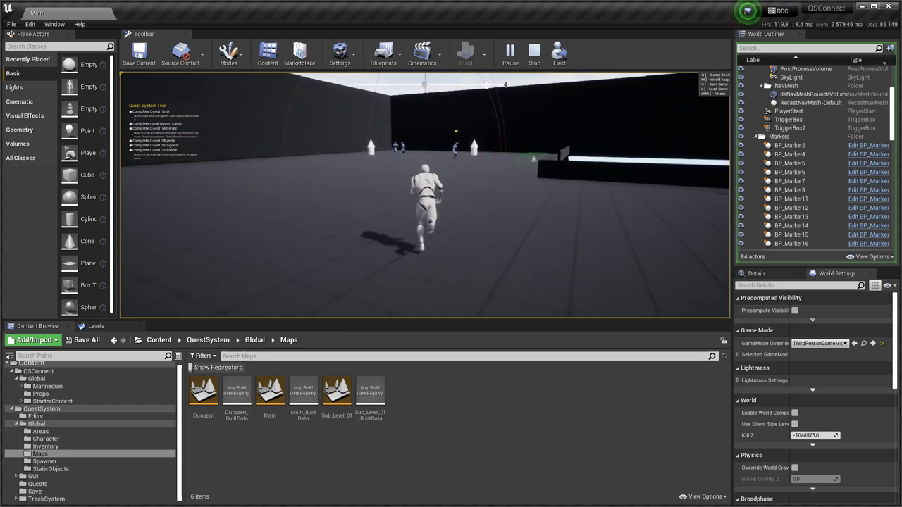
key("w")
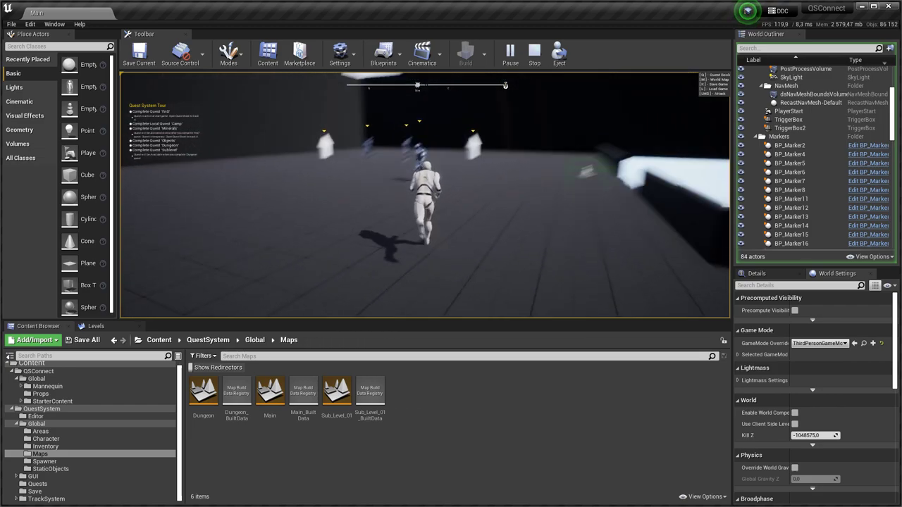
key("w")
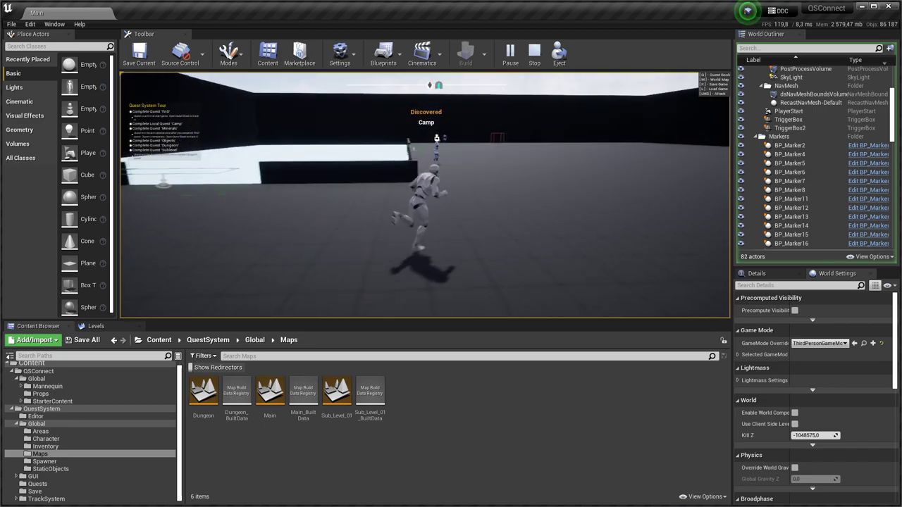
key("w")
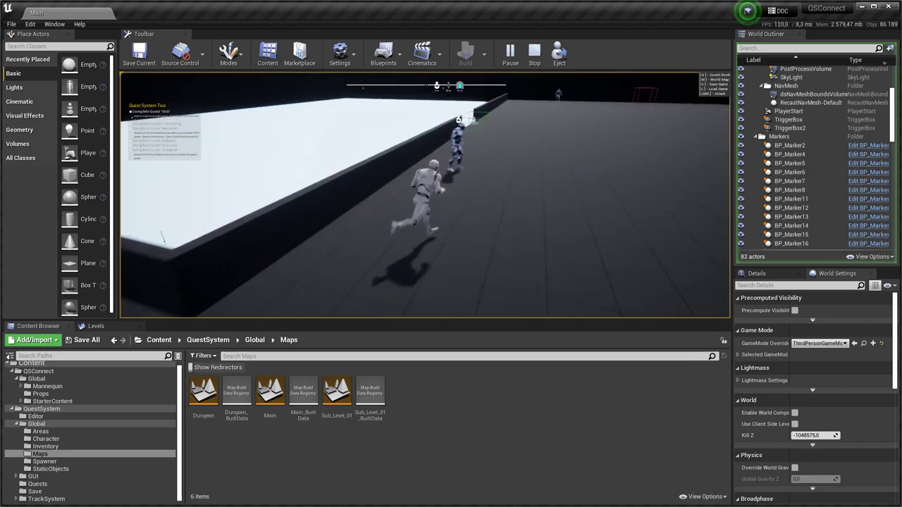
key("w")
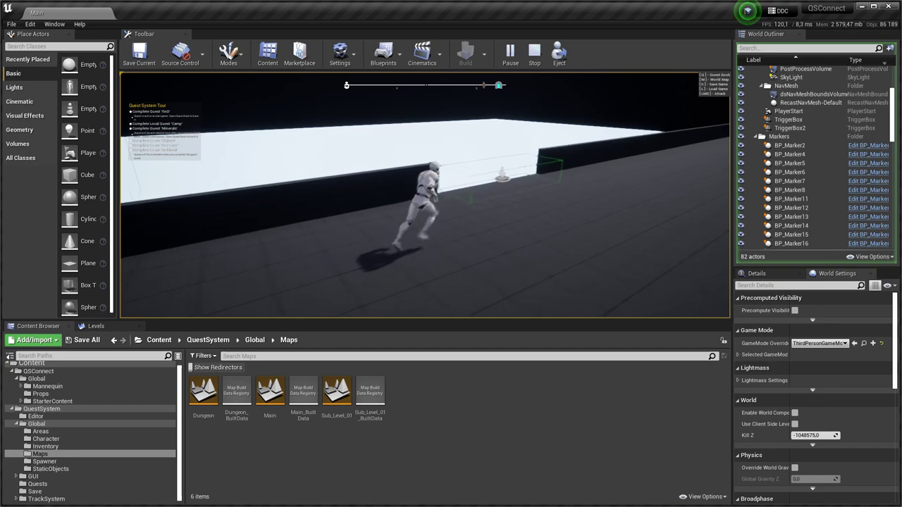
key("m")
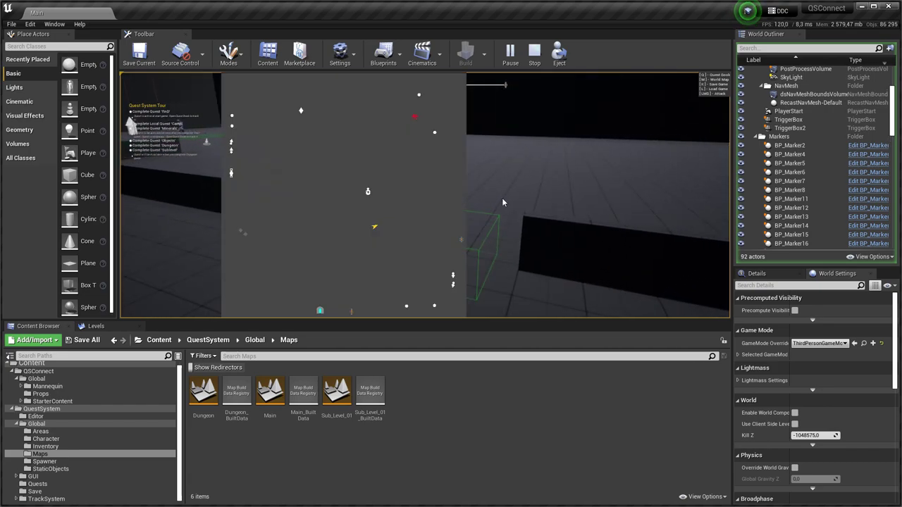